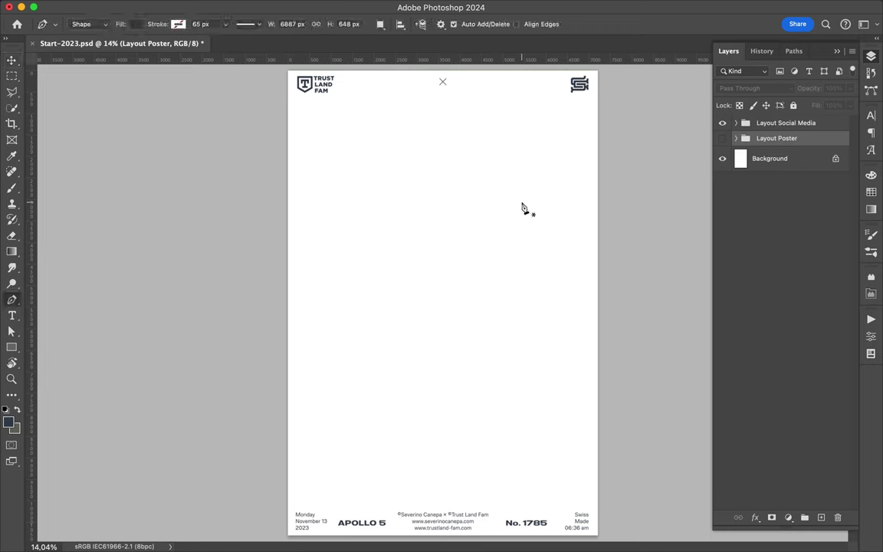
Step: Outline the big angular shape's top edge, dropping diagonally from the poster's left edge to its right side
{"action": "left_click", "coordinate": [285, 128]}
{"action": "left_click", "coordinate": [322, 127]}
{"action": "left_click", "coordinate": [368, 175]}
{"action": "left_click", "coordinate": [480, 177]}
{"action": "left_click", "coordinate": [604, 178]}
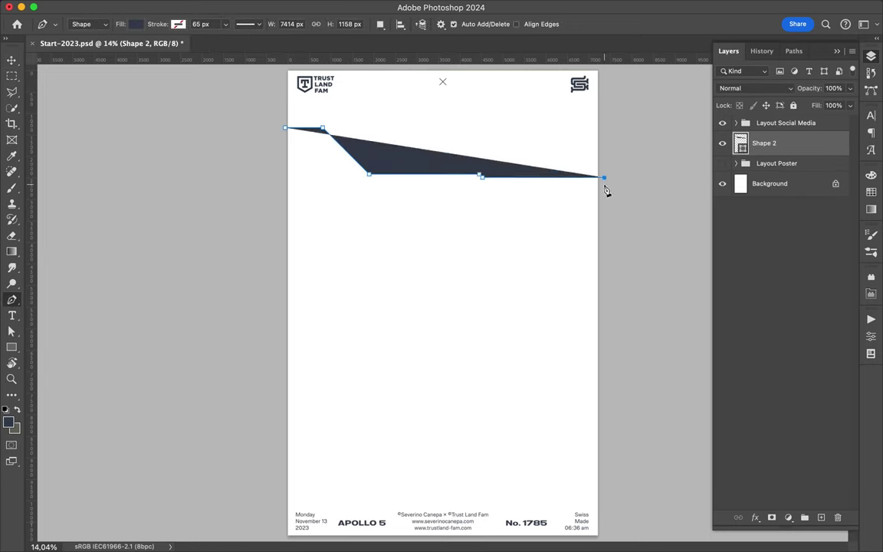
{"action": "left_click", "coordinate": [603, 437]}
Step: Complete the shape's notched bottom edge and close it into a filled navy polygon
{"action": "left_click", "coordinate": [509, 439]}
{"action": "left_click", "coordinate": [412, 442]}
{"action": "left_click", "coordinate": [392, 461]}
{"action": "left_click", "coordinate": [357, 461]}
{"action": "left_click", "coordinate": [365, 440]}
{"action": "left_click", "coordinate": [285, 128]}
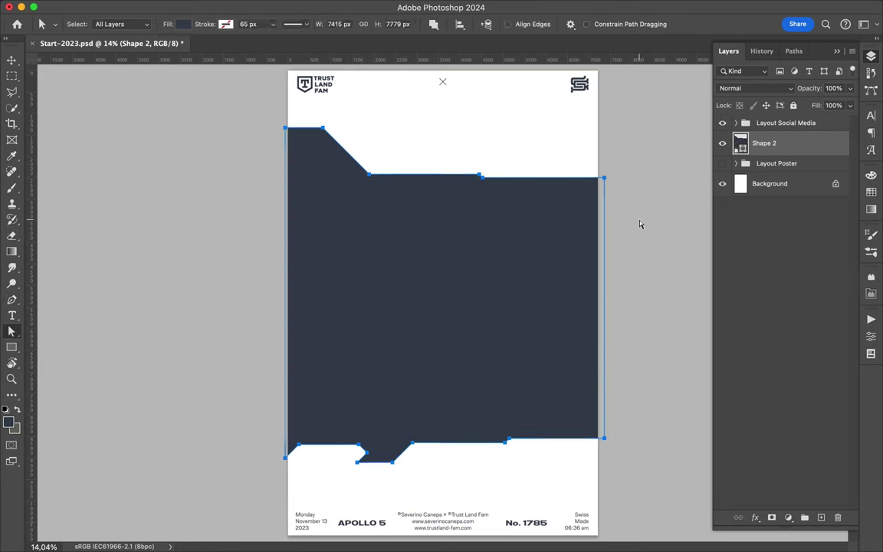
{"action": "left_click", "coordinate": [581, 187], "text": "super"}
Step: Draw a thin accent strip along the big shape's top edge
{"action": "scroll", "coordinate": [673, 383], "scroll_direction": "up", "scroll_amount": 3}
{"action": "left_click", "coordinate": [673, 383]}
{"action": "left_click", "coordinate": [407, 373]}
{"action": "left_click", "coordinate": [374, 360]}
{"action": "left_click", "coordinate": [541, 361]}
Step: Draw a stepped, sloped strip alongside the diagonal edge
{"action": "scroll", "coordinate": [459, 345], "scroll_direction": "left", "scroll_amount": 5}
{"action": "left_click", "coordinate": [262, 271]}
{"action": "left_click", "coordinate": [347, 355]}
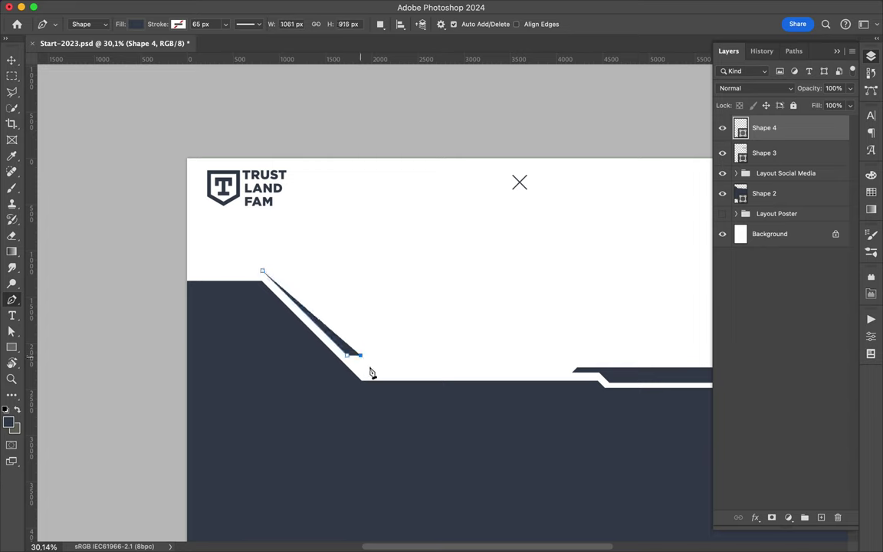
{"action": "left_click", "coordinate": [380, 374]}
{"action": "left_click", "coordinate": [435, 374]}
{"action": "left_click", "coordinate": [372, 347]}
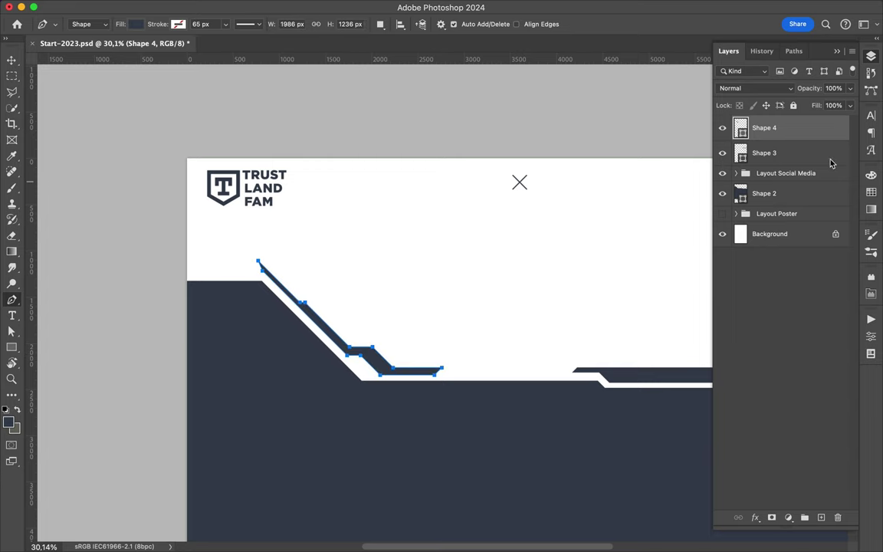
Step: Move the new shape layers below the layout folders in the Layers panel
{"action": "left_click", "coordinate": [828, 152], "text": "super"}
{"action": "left_click", "coordinate": [766, 193], "text": "super"}
{"action": "left_click_drag", "start_coordinate": [766, 194], "coordinate": [729, 224]}
{"action": "key", "text": "v"}
{"action": "left_click", "coordinate": [767, 208]}
Step: Rasterize the Shape 4 layer and trim away its upper tip
{"action": "left_click", "coordinate": [800, 158]}
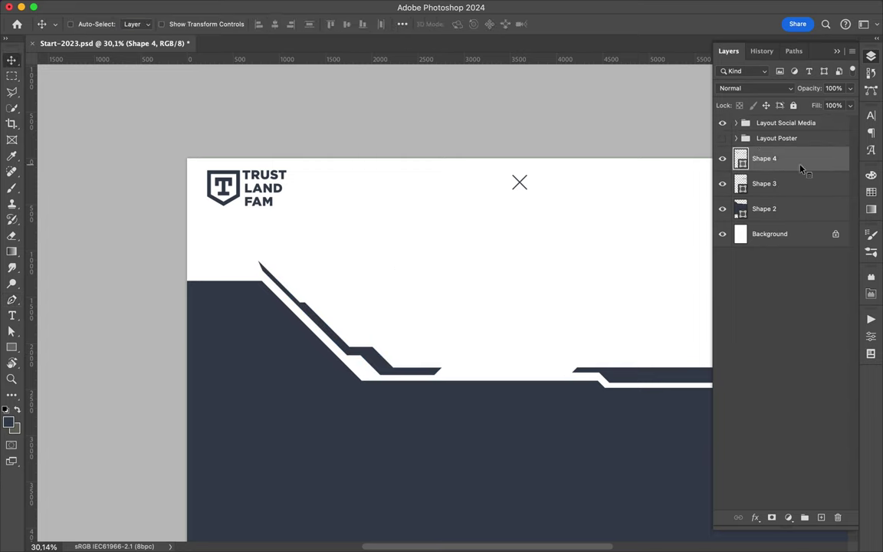
{"action": "right_click", "coordinate": [800, 169]}
{"action": "left_click", "coordinate": [667, 306]}
{"action": "key", "text": "l"}
{"action": "left_click", "coordinate": [262, 265]}
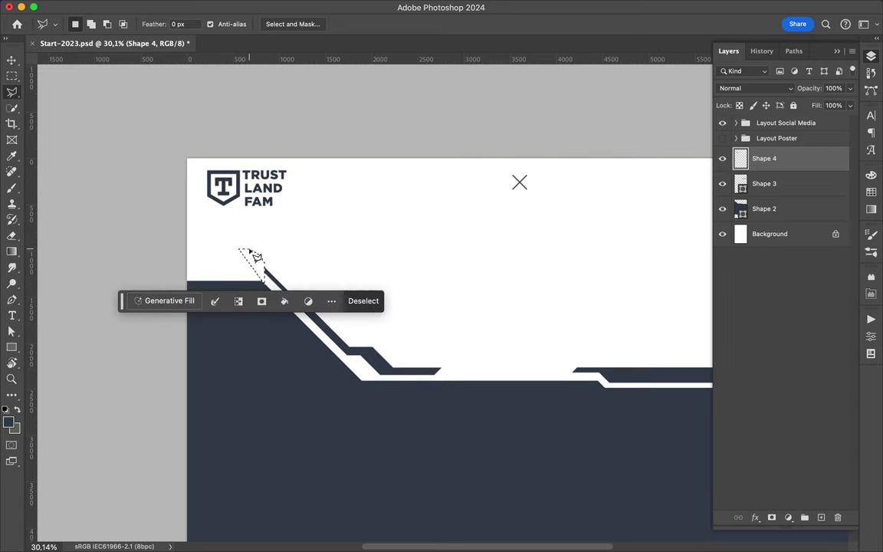
{"action": "key", "text": "m"}
{"action": "key", "text": "v"}
Step: Draw a thin strip beneath the big shape's bottom edge
{"action": "scroll", "coordinate": [408, 308], "scroll_direction": "right", "scroll_amount": 3}
{"action": "scroll", "coordinate": [408, 308], "scroll_direction": "down", "scroll_amount": 2}
{"action": "scroll", "coordinate": [408, 308], "scroll_direction": "down", "scroll_amount": 5}
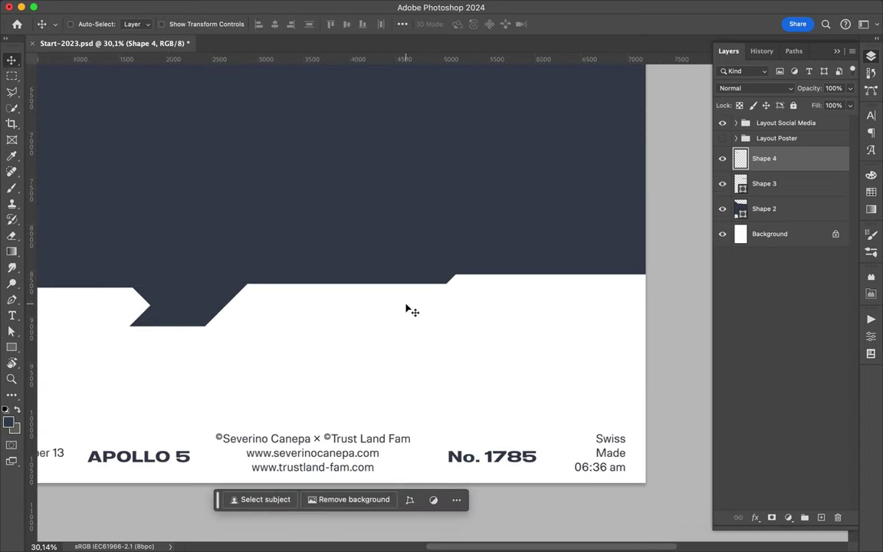
{"action": "key", "text": "p"}
{"action": "scroll", "coordinate": [272, 307], "scroll_direction": "up", "scroll_amount": 2}
{"action": "left_click", "coordinate": [257, 285]}
{"action": "left_click", "coordinate": [332, 288]}
{"action": "left_click", "coordinate": [341, 296]}
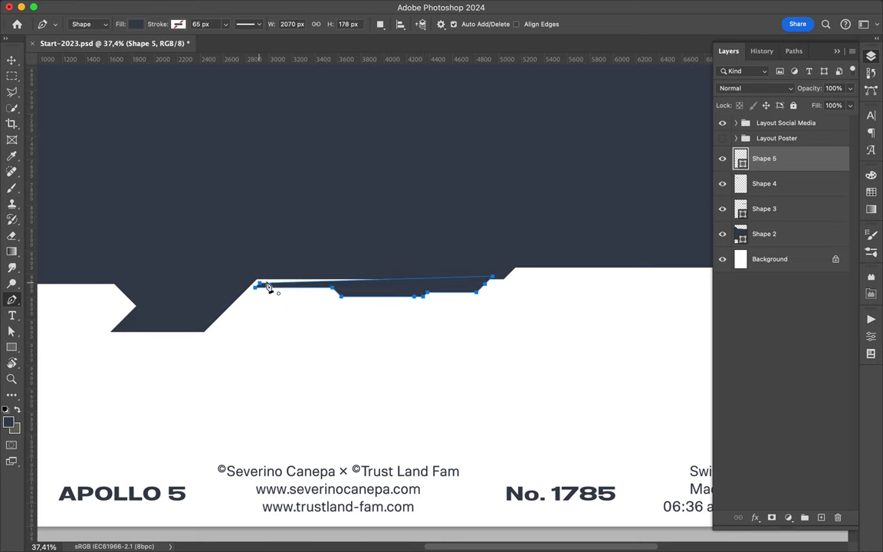
Step: Trim the bottom strip's end and nudge the strip slightly right and down
{"action": "key", "text": "l"}
{"action": "left_click", "coordinate": [257, 285]}
{"action": "left_click", "coordinate": [494, 285]}
{"action": "key", "text": "ctrl+d"}
{"action": "key", "text": "v"}
{"action": "left_click_drag", "start_coordinate": [402, 289], "coordinate": [435, 294]}
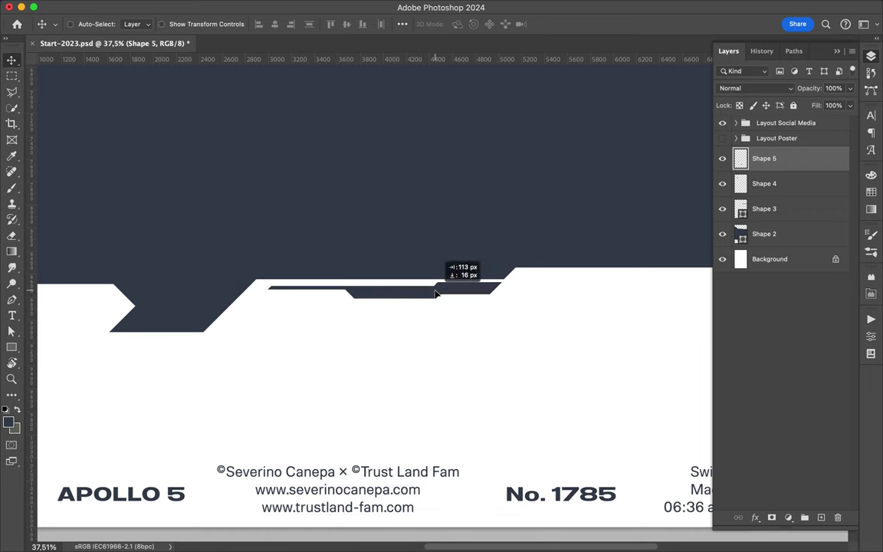
Step: Draw an arrow-shaped accent piece on the bottom edge
{"action": "scroll", "coordinate": [435, 294], "scroll_direction": "left", "scroll_amount": 5}
{"action": "key", "text": "p"}
{"action": "left_click", "coordinate": [227, 279]}
{"action": "left_click", "coordinate": [272, 280]}
{"action": "left_click", "coordinate": [288, 297]}
{"action": "left_click", "coordinate": [249, 335]}
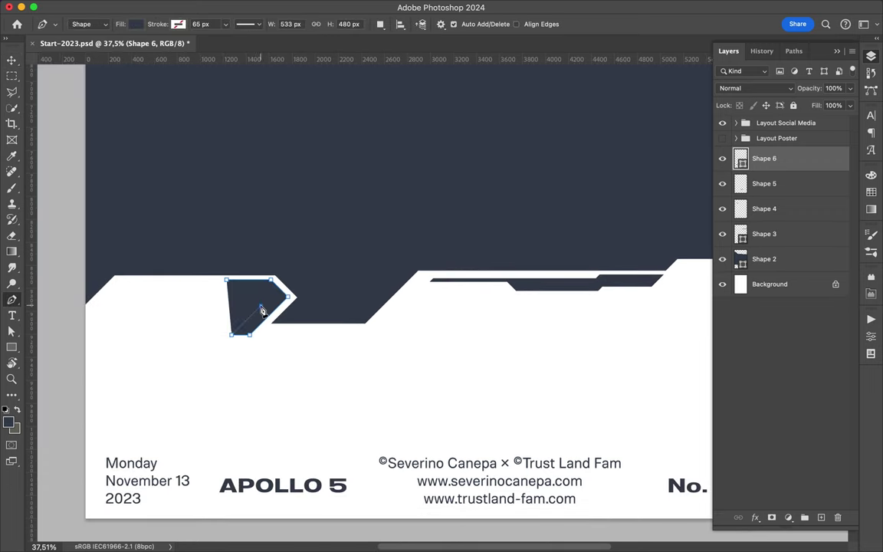
Step: Rasterize the Shape 6 layer and cut away part of the arrow piece
{"action": "right_click", "coordinate": [767, 158]}
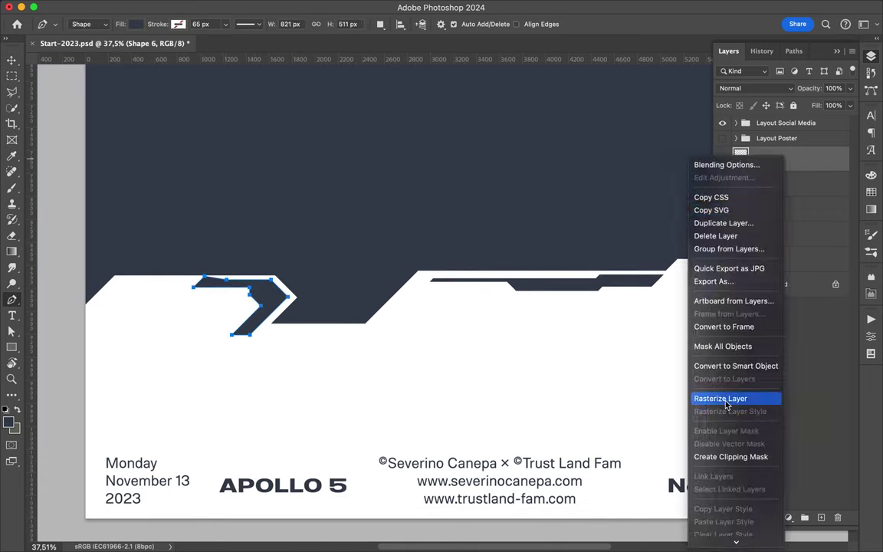
{"action": "left_click", "coordinate": [733, 396]}
{"action": "key", "text": "l"}
{"action": "left_click_drag", "start_coordinate": [197, 257], "coordinate": [296, 274]}
{"action": "key", "text": "ctrl+d"}
Step: Draw a new angular piece near the logo at the top
{"action": "scroll", "coordinate": [406, 264], "scroll_direction": "up", "scroll_amount": 10}
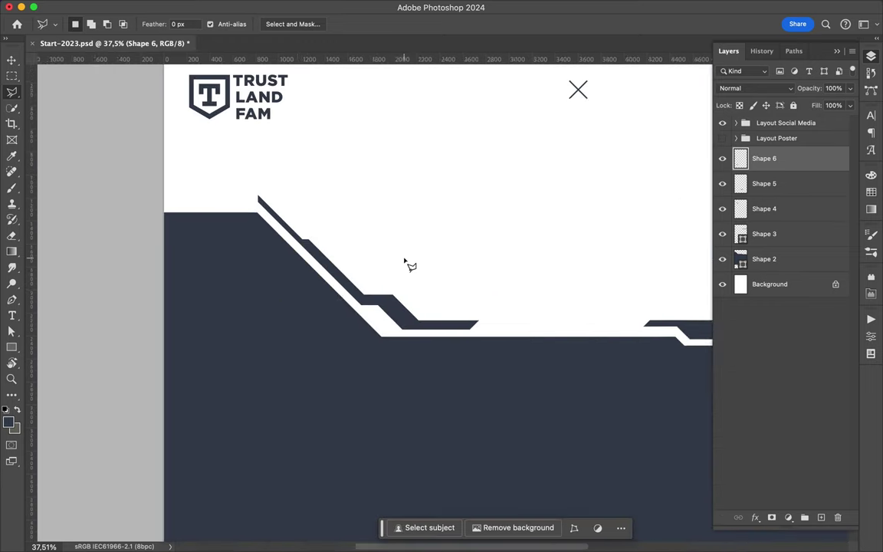
{"action": "scroll", "coordinate": [406, 264], "scroll_direction": "left", "scroll_amount": 5}
{"action": "key", "text": "p"}
{"action": "left_click", "coordinate": [421, 235]}
{"action": "left_click", "coordinate": [401, 136]}
{"action": "left_click", "coordinate": [433, 136]}
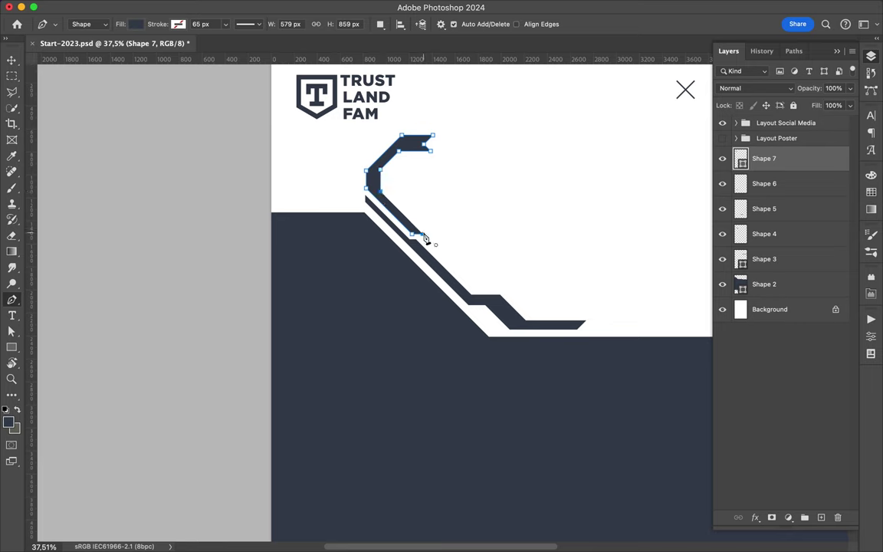
Step: Rasterize the Shape 7 layer and trim off its tip
{"action": "right_click", "coordinate": [637, 162]}
{"action": "left_click", "coordinate": [675, 430]}
{"action": "key", "text": "l"}
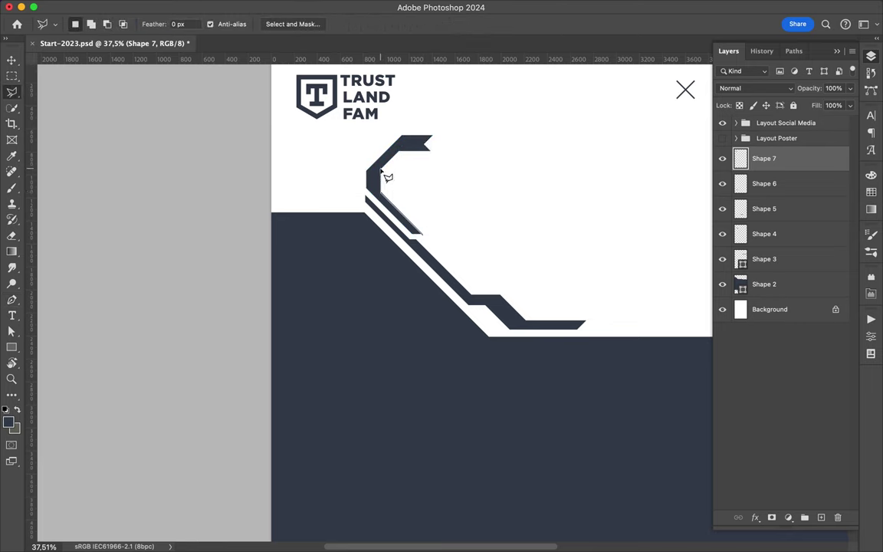
{"action": "left_click", "coordinate": [400, 152]}
{"action": "key", "text": "ctrl+d"}
{"action": "key", "text": "m"}
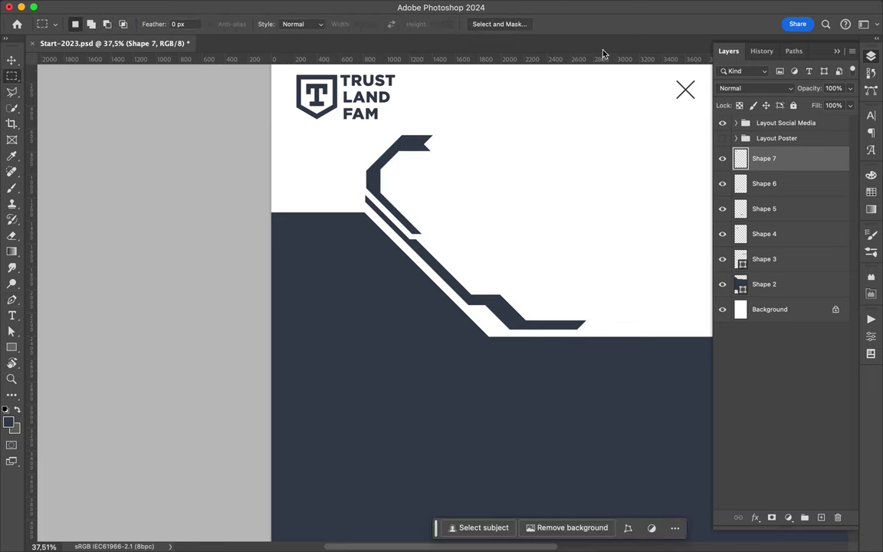
Step: Delete the unwanted Shape 7 piece and zoom out to view the whole poster
{"action": "key", "text": "ctrl+o"}
{"action": "key", "text": "Escape"}
{"action": "key", "text": "ctrl+0"}
{"action": "key", "text": "v"}
{"action": "key", "text": "Delete"}
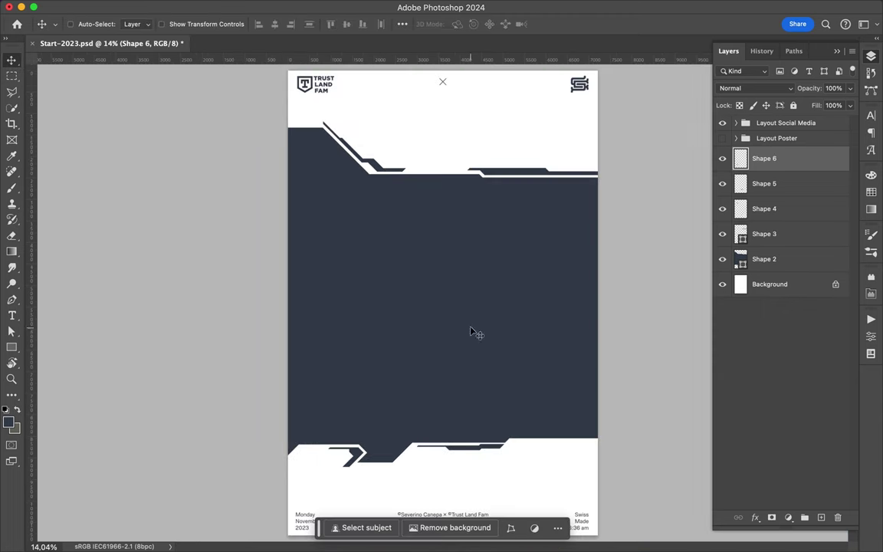
{"action": "scroll", "coordinate": [423, 293], "scroll_direction": "up", "scroll_amount": 2}
Step: Start a large slate-blue stepped shape at the left edge, tracing its top edge rightward
{"action": "left_click", "coordinate": [872, 193]}
{"action": "key", "text": "ctrl+minus"}
{"action": "key", "text": "p"}
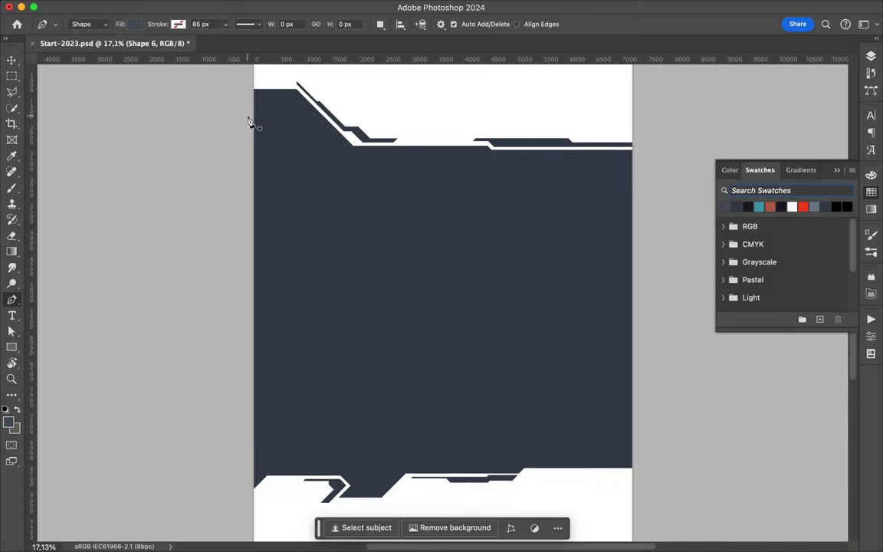
{"action": "left_click", "coordinate": [254, 120]}
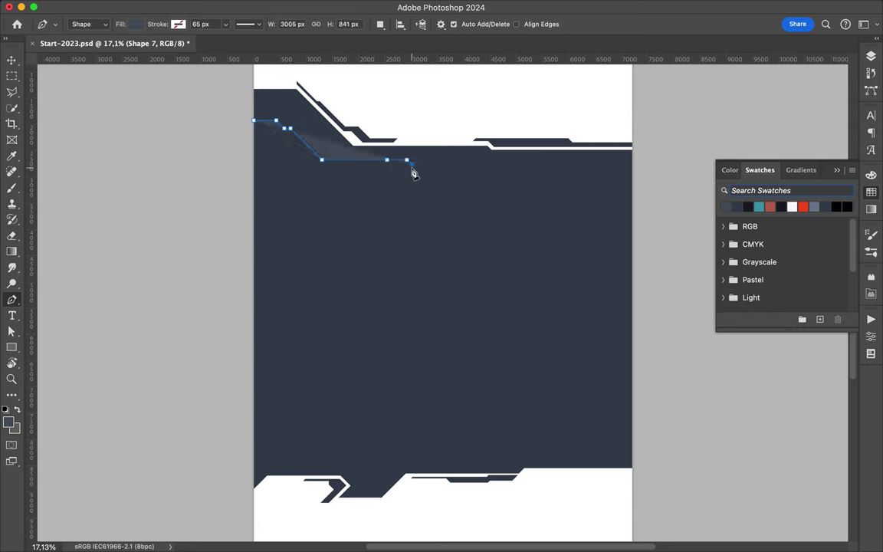
{"action": "left_click", "coordinate": [411, 164]}
{"action": "left_click", "coordinate": [496, 164]}
{"action": "left_click", "coordinate": [520, 164]}
{"action": "left_click", "coordinate": [634, 180]}
Step: Finish the slate-blue shape down the right side and along its notched, stepped bottom edge
{"action": "left_click", "coordinate": [643, 404]}
{"action": "left_click", "coordinate": [619, 404]}
{"action": "left_click", "coordinate": [609, 404]}
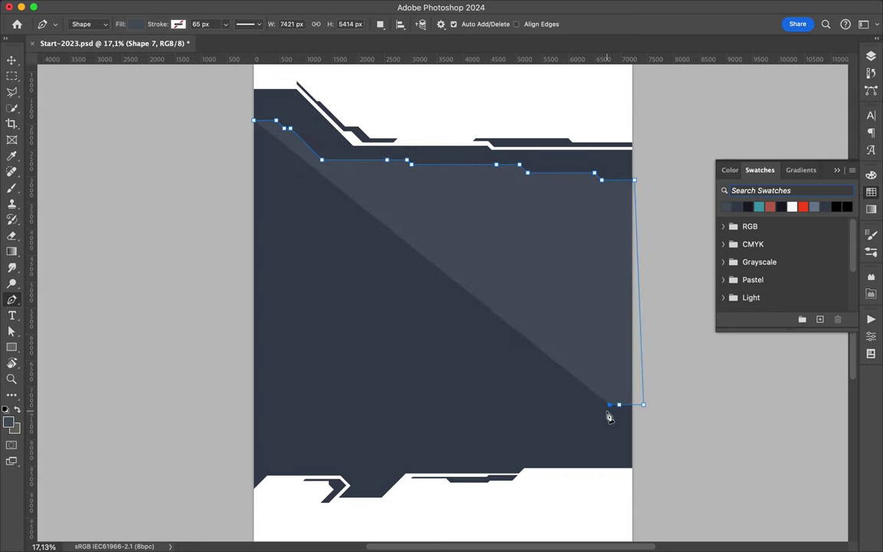
{"action": "left_click", "coordinate": [519, 411]}
{"action": "left_click", "coordinate": [505, 424]}
{"action": "left_click", "coordinate": [413, 424]}
{"action": "left_click", "coordinate": [405, 404]}
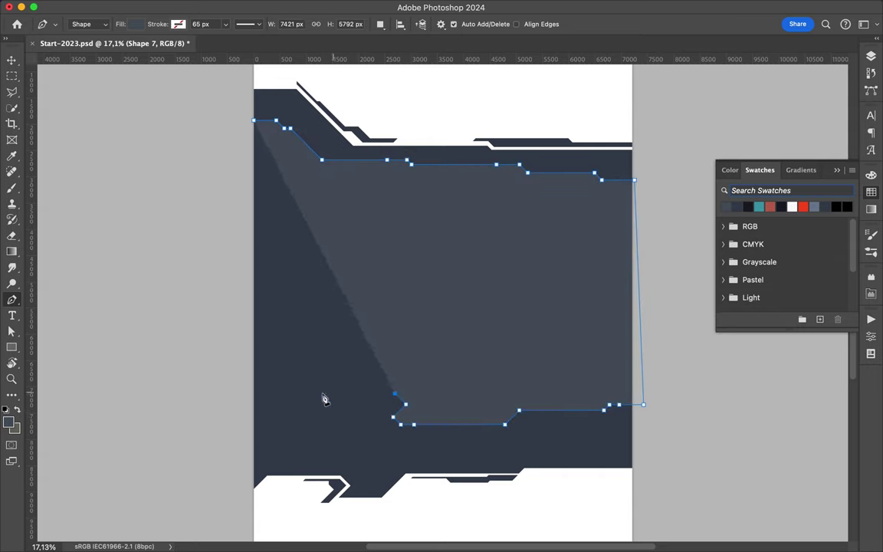
{"action": "left_click", "coordinate": [309, 393]}
{"action": "left_click", "coordinate": [291, 412]}
{"action": "left_click", "coordinate": [253, 120]}
Step: Draw a small accent piece on the lower edge and rasterize the Shape 8 layer
{"action": "scroll", "coordinate": [374, 410], "scroll_direction": "up", "scroll_amount": 3}
{"action": "left_click", "coordinate": [310, 421]}
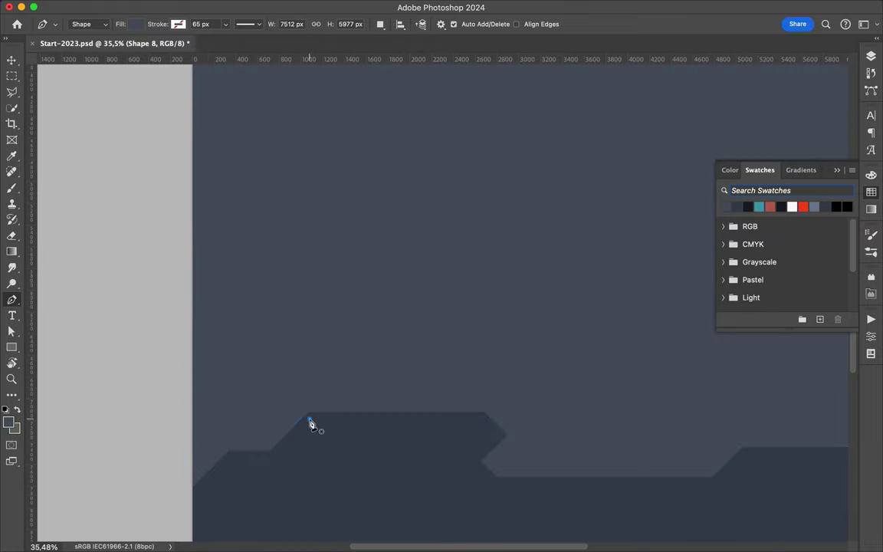
{"action": "left_click", "coordinate": [426, 475]}
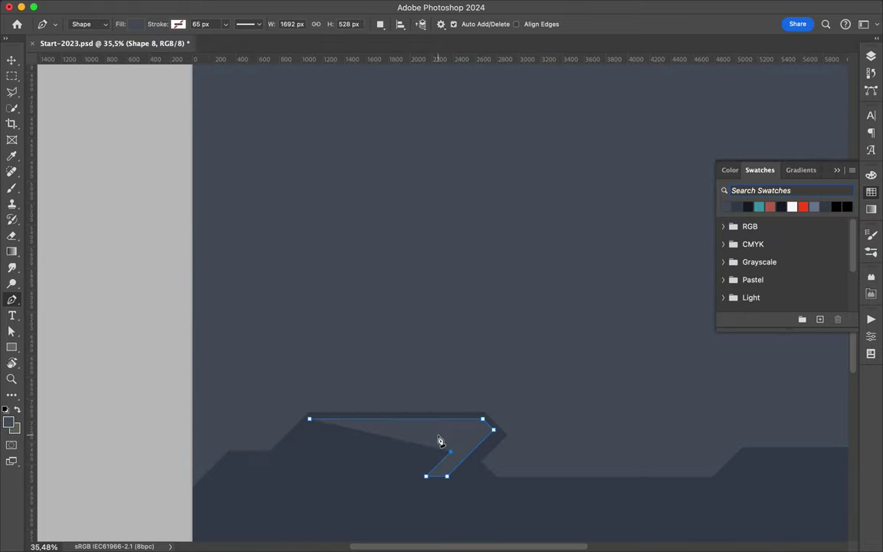
{"action": "left_click", "coordinate": [310, 421]}
{"action": "left_click", "coordinate": [871, 56]}
{"action": "right_click", "coordinate": [759, 158]}
{"action": "left_click", "coordinate": [711, 400]}
Step: Start another lower-edge accent piece and select its bottom edge for trimming
{"action": "key", "text": "m"}
{"action": "scroll", "coordinate": [512, 417], "scroll_direction": "right", "scroll_amount": 10}
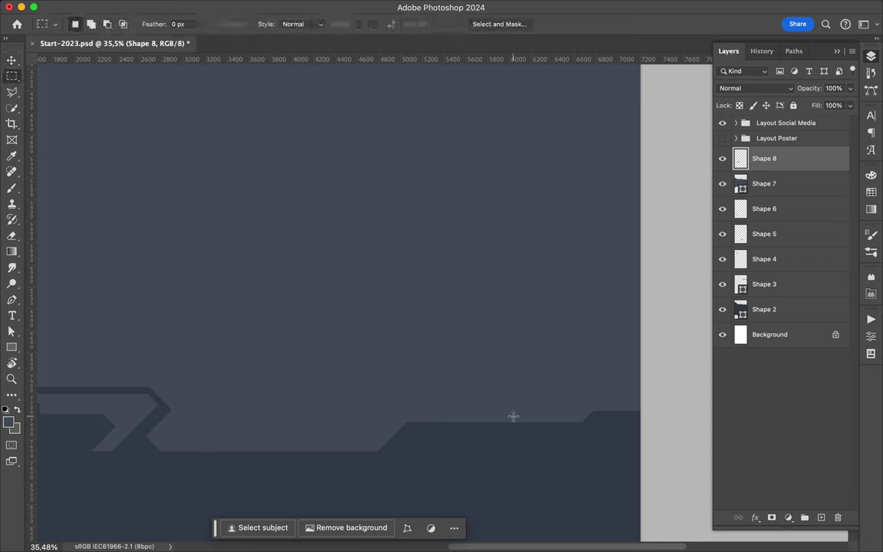
{"action": "key", "text": "p"}
{"action": "left_click", "coordinate": [409, 427]}
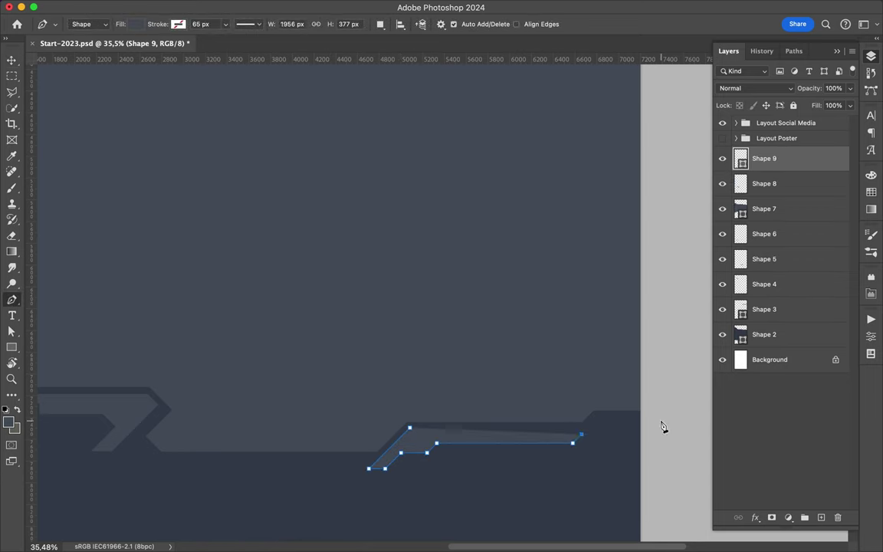
{"action": "key", "text": "m"}
{"action": "left_click_drag", "start_coordinate": [389, 386], "coordinate": [593, 419]}
{"action": "key", "text": "v"}
{"action": "scroll", "coordinate": [452, 392], "scroll_direction": "down", "scroll_amount": 3}
Step: Draw a small piece on the left edge and nudge it into place
{"action": "key", "text": "p"}
{"action": "scroll", "coordinate": [221, 197], "scroll_direction": "up", "scroll_amount": 3}
{"action": "scroll", "coordinate": [221, 197], "scroll_direction": "up", "scroll_amount": 3}
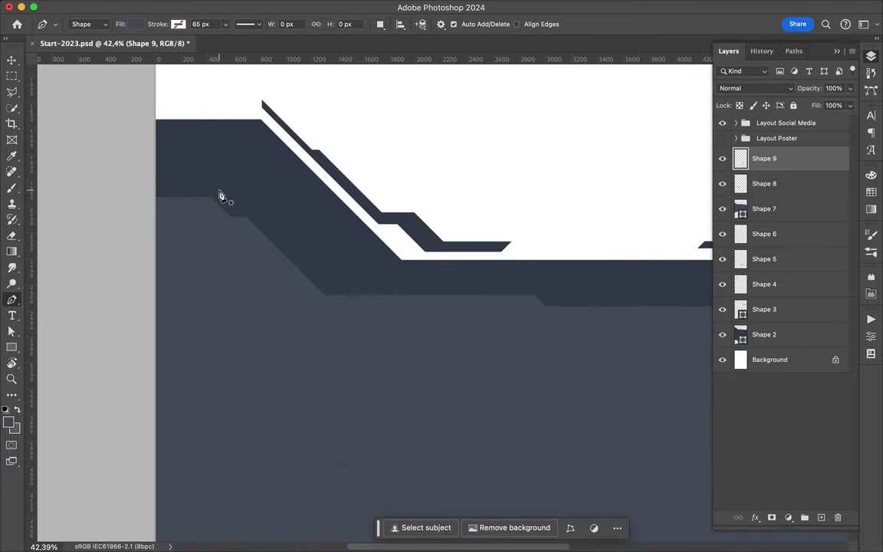
{"action": "left_click", "coordinate": [209, 184]}
{"action": "left_click", "coordinate": [238, 212]}
{"action": "key", "text": "m"}
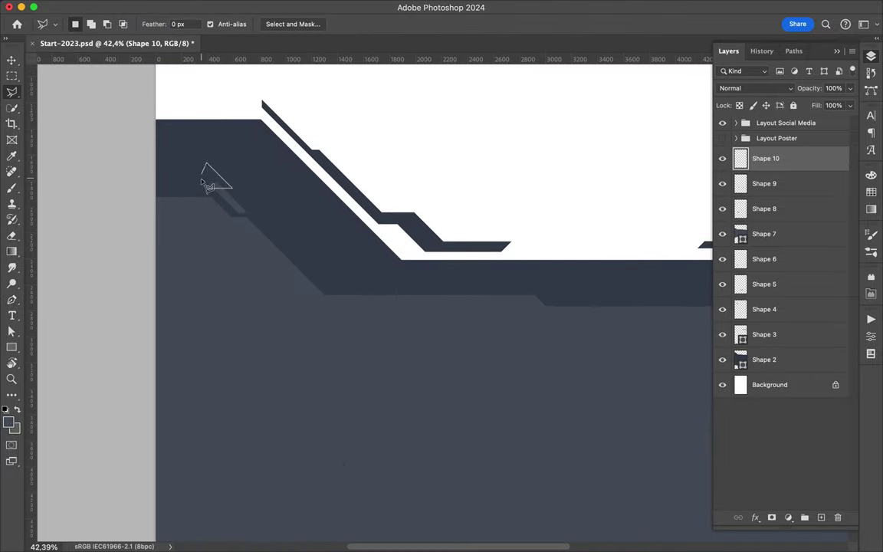
{"action": "key", "text": "v"}
{"action": "left_click_drag", "start_coordinate": [209, 178], "coordinate": [228, 200]}
Step: Draw a thin stepped strip running leftward from near the right edge
{"action": "key", "text": "p"}
{"action": "scroll", "coordinate": [228, 200], "scroll_direction": "right", "scroll_amount": 5}
{"action": "scroll", "coordinate": [325, 335], "scroll_direction": "right", "scroll_amount": 5}
{"action": "left_click", "coordinate": [377, 328]}
{"action": "left_click", "coordinate": [295, 328]}
{"action": "left_click", "coordinate": [279, 313]}
{"action": "left_click", "coordinate": [294, 306]}
{"action": "left_click", "coordinate": [314, 306]}
{"action": "left_click", "coordinate": [326, 295]}
{"action": "left_click", "coordinate": [336, 295]}
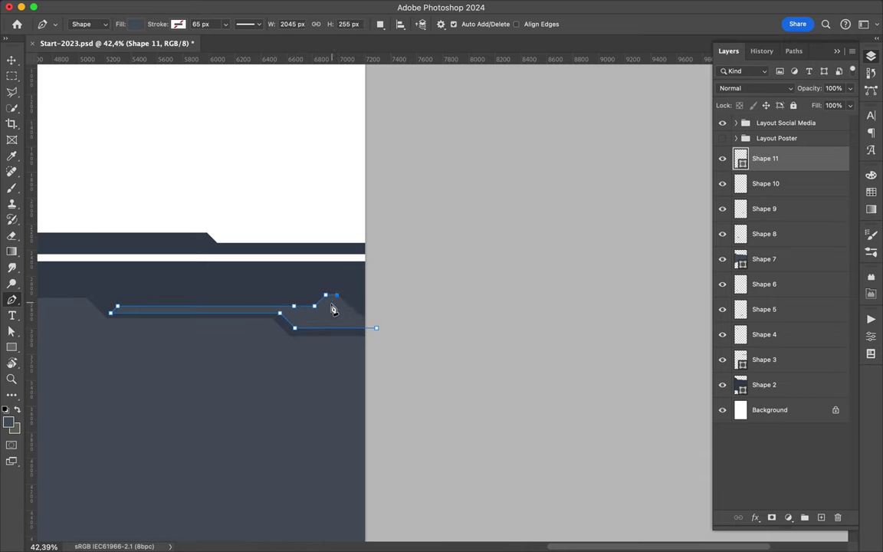
{"action": "left_click", "coordinate": [376, 328]}
Step: Add another thin accent piece and nudge it slightly right and down
{"action": "scroll", "coordinate": [382, 334], "scroll_direction": "left", "scroll_amount": 10}
{"action": "left_click", "coordinate": [384, 299]}
{"action": "left_click", "coordinate": [384, 299]}
{"action": "key", "text": "m"}
{"action": "mouse_move", "coordinate": [553, 314]}
{"action": "left_mouse_down"}
{"action": "mouse_move", "coordinate": [374, 274]}
{"action": "mouse_move", "coordinate": [420, 307]}
{"action": "left_mouse_up"}
{"action": "key", "text": "v"}
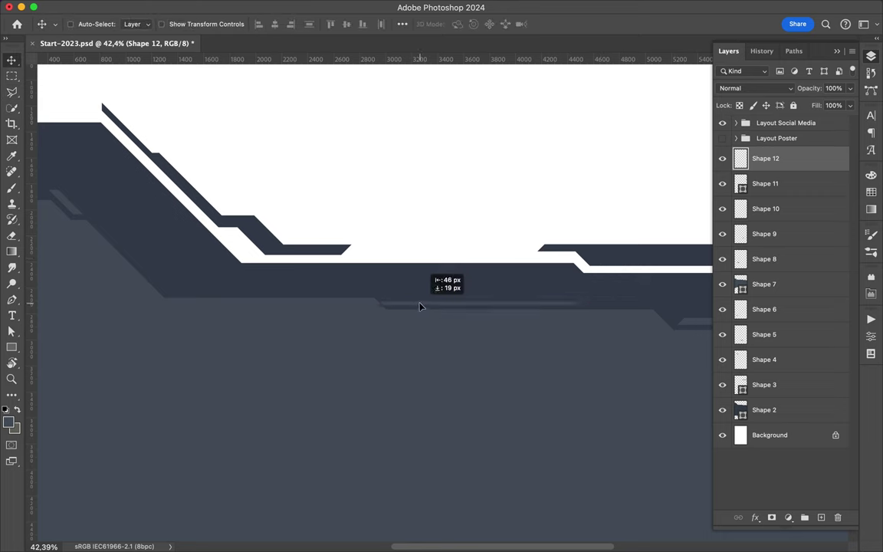
{"action": "scroll", "coordinate": [536, 307], "scroll_direction": "right", "scroll_amount": 5}
Step: Draw accent Shape 13, rasterize it, and lasso-trim its excess end
{"action": "key", "text": "p"}
{"action": "left_click", "coordinate": [480, 324]}
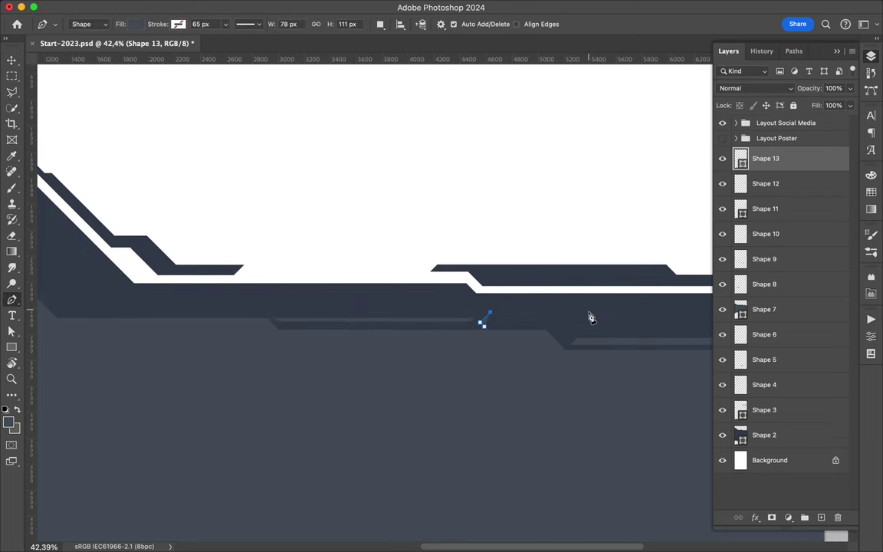
{"action": "left_click", "coordinate": [675, 334]}
{"action": "right_click", "coordinate": [797, 164]}
{"action": "left_click", "coordinate": [736, 398]}
{"action": "key", "text": "l"}
{"action": "left_click_drag", "start_coordinate": [477, 328], "coordinate": [473, 357]}
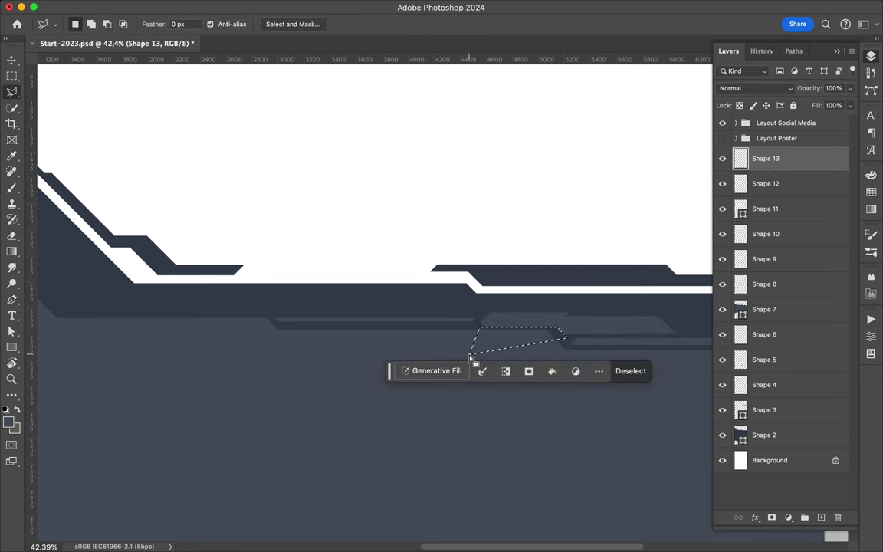
{"action": "key", "text": "ctrl+d"}
{"action": "key", "text": "v"}
{"action": "scroll", "coordinate": [479, 370], "scroll_direction": "down", "scroll_amount": 2}
{"action": "scroll", "coordinate": [478, 371], "scroll_direction": "down", "scroll_amount": 2}
{"action": "scroll", "coordinate": [479, 370], "scroll_direction": "down", "scroll_amount": 10}
Step: Draw Shape 14 below the zigzag, rasterize it, and cut off its triangular end
{"action": "key", "text": "p"}
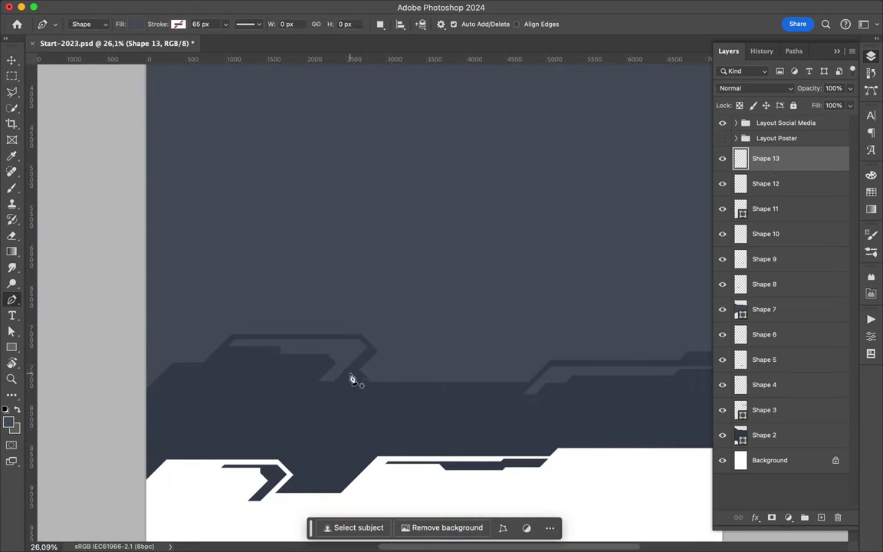
{"action": "left_click", "coordinate": [349, 371]}
{"action": "left_click", "coordinate": [326, 397]}
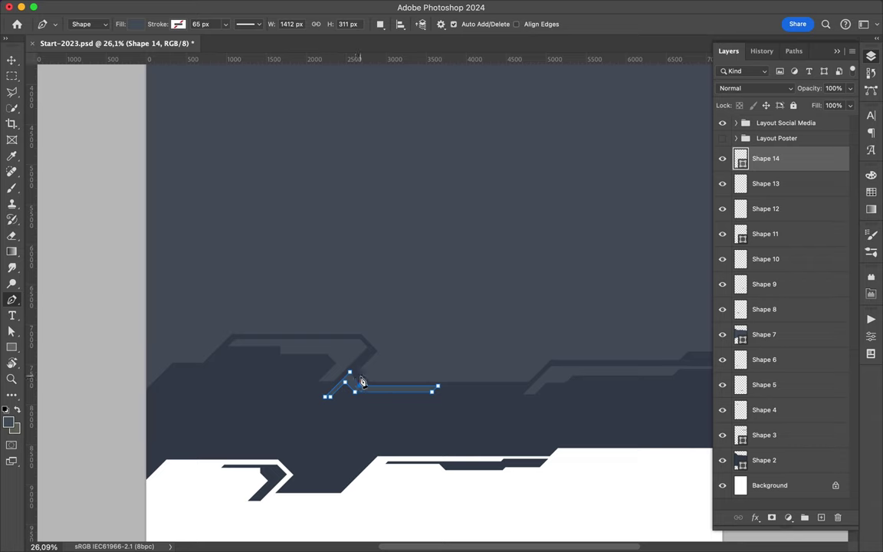
{"action": "right_click", "coordinate": [797, 159]}
{"action": "left_click", "coordinate": [744, 404]}
{"action": "key", "text": "l"}
{"action": "left_click", "coordinate": [346, 384]}
{"action": "left_click", "coordinate": [445, 339]}
{"action": "double_click", "coordinate": [448, 384]}
{"action": "key", "text": "Delete"}
{"action": "key", "text": "ctrl+d"}
Step: Draw the large slate-blue stepped band from the left edge, with a notched bottom edge
{"action": "key", "text": "v"}
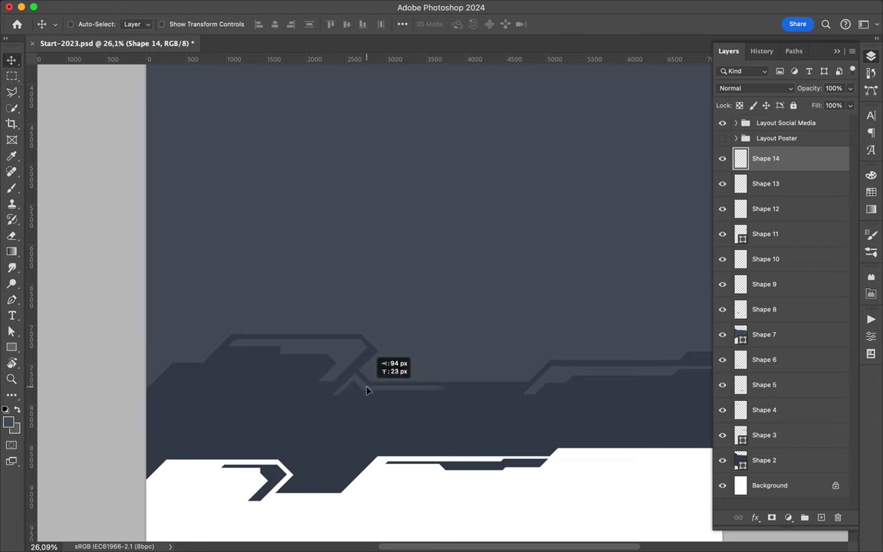
{"action": "key", "text": "p"}
{"action": "left_click", "coordinate": [246, 292]}
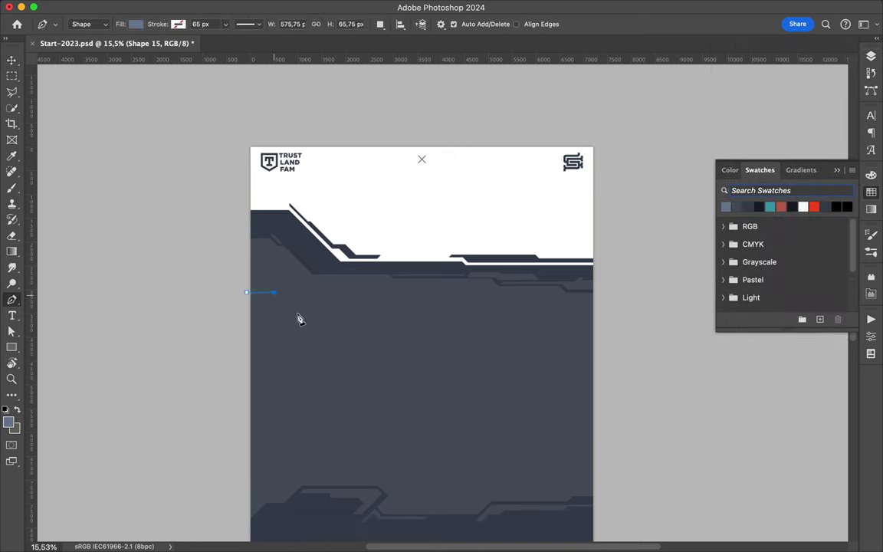
{"action": "left_click", "coordinate": [411, 329]}
{"action": "left_click", "coordinate": [504, 333]}
{"action": "left_click", "coordinate": [596, 339]}
{"action": "left_click", "coordinate": [597, 424]}
{"action": "left_click", "coordinate": [536, 424]}
{"action": "left_click", "coordinate": [508, 441]}
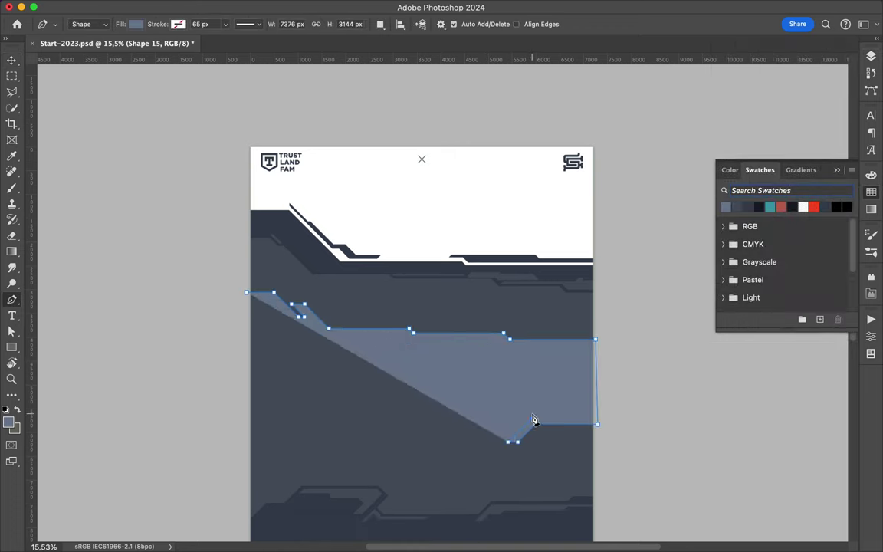
{"action": "left_click", "coordinate": [478, 456]}
{"action": "left_click", "coordinate": [430, 456]}
{"action": "left_click", "coordinate": [374, 442]}
{"action": "left_click", "coordinate": [241, 470]}
Step: Add a thin stepped accent strip and trim its excess corner with the Lasso
{"action": "scroll", "coordinate": [353, 299], "scroll_direction": "up", "scroll_amount": 5}
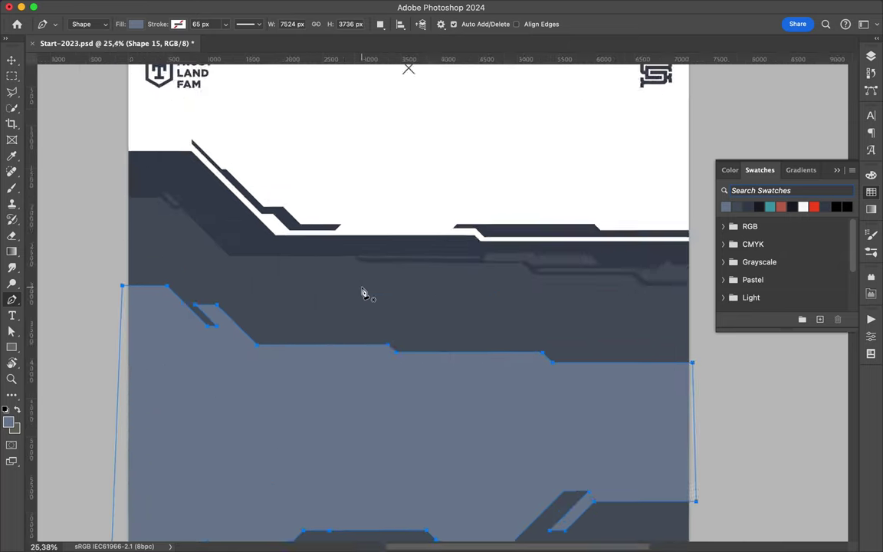
{"action": "left_click", "coordinate": [329, 344]}
{"action": "left_click", "coordinate": [493, 344]}
{"action": "left_click", "coordinate": [511, 363]}
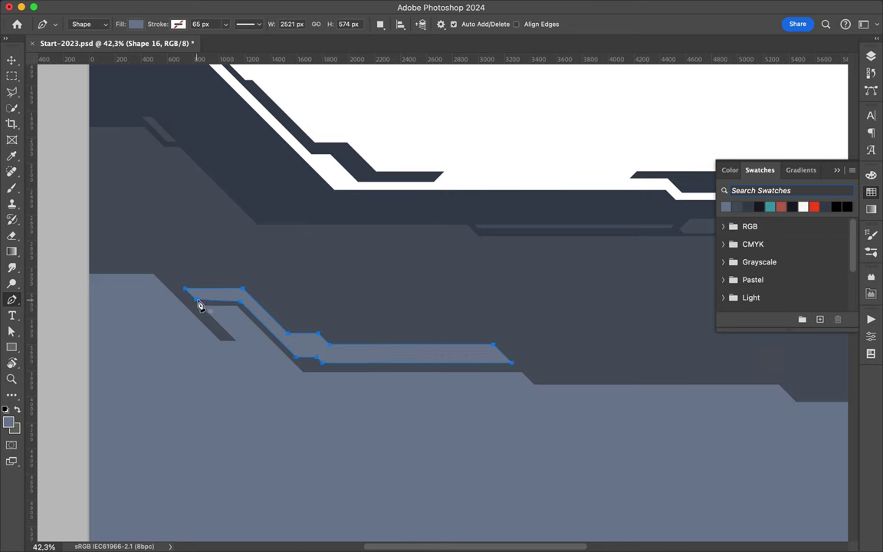
{"action": "left_click", "coordinate": [198, 301]}
{"action": "key", "text": "F7"}
{"action": "key", "text": "l"}
{"action": "left_click_drag", "start_coordinate": [186, 297], "coordinate": [237, 301]}
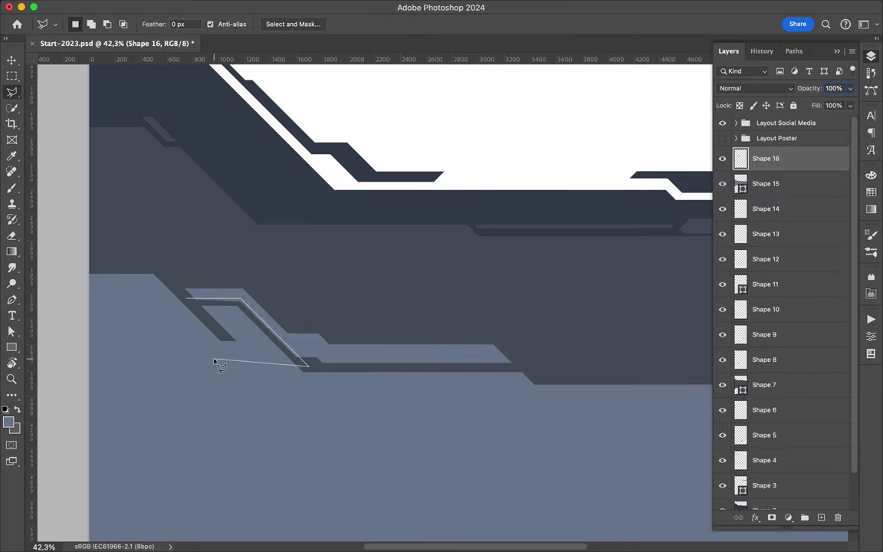
{"action": "scroll", "coordinate": [358, 397], "scroll_direction": "down", "scroll_amount": 3}
Step: Draw a stepped strip from the right edge extending left and back
{"action": "key", "text": "p"}
{"action": "scroll", "coordinate": [356, 400], "scroll_direction": "up", "scroll_amount": 3}
{"action": "left_click", "coordinate": [520, 355]}
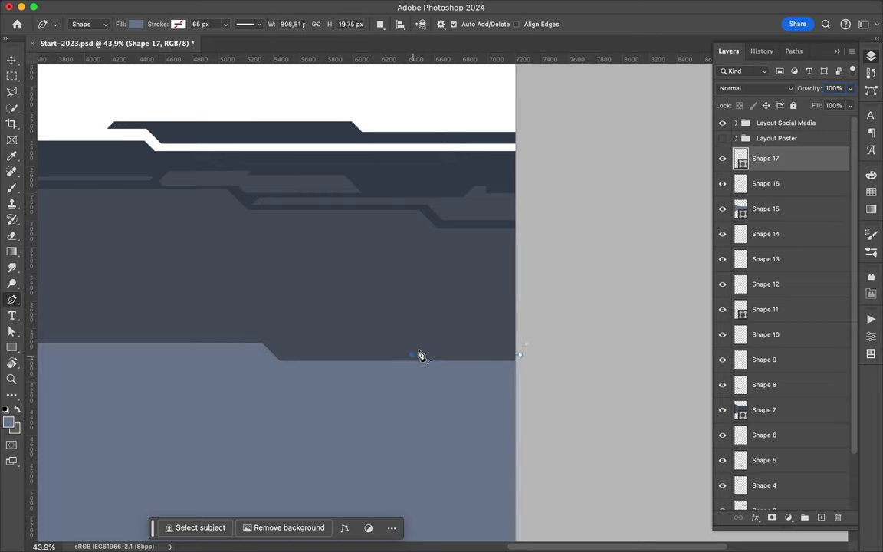
{"action": "left_click", "coordinate": [414, 350]}
{"action": "left_click", "coordinate": [467, 350]}
{"action": "left_click", "coordinate": [475, 343]}
{"action": "left_click", "coordinate": [522, 343]}
{"action": "left_click", "coordinate": [266, 334]}
{"action": "left_click", "coordinate": [198, 334]}
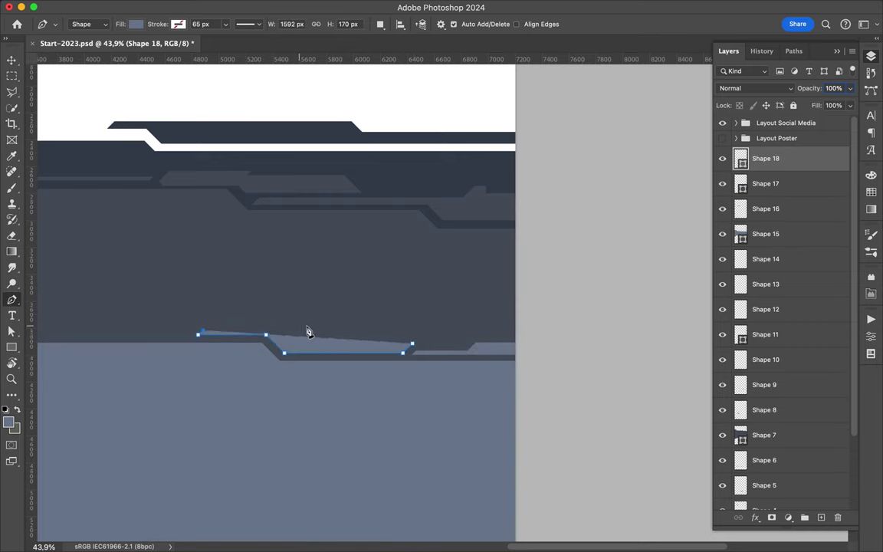
{"action": "left_click", "coordinate": [524, 317]}
Step: Rasterize Shape 18, then cancel the unfinished Lasso selection
{"action": "right_click", "coordinate": [767, 158]}
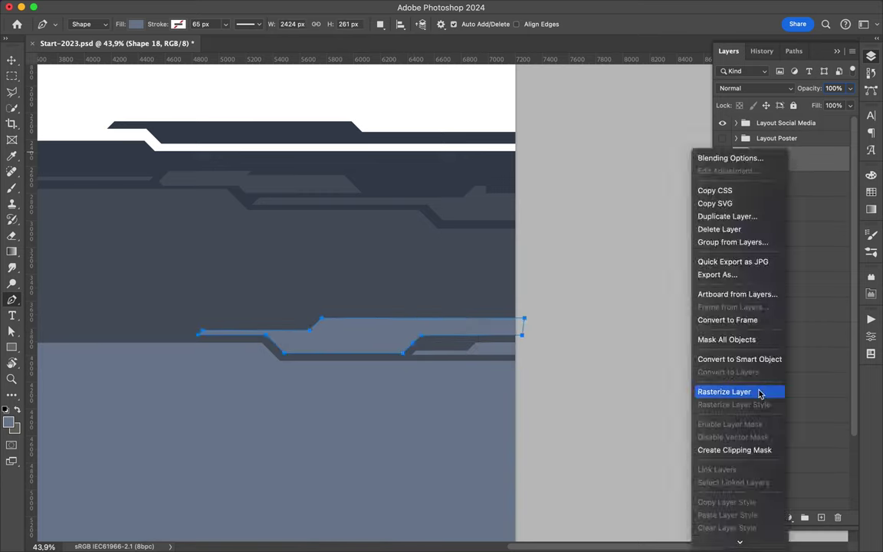
{"action": "left_click", "coordinate": [758, 391]}
{"action": "key", "text": "l"}
{"action": "key", "text": "Escape"}
{"action": "scroll", "coordinate": [357, 393], "scroll_direction": "left", "scroll_amount": 15}
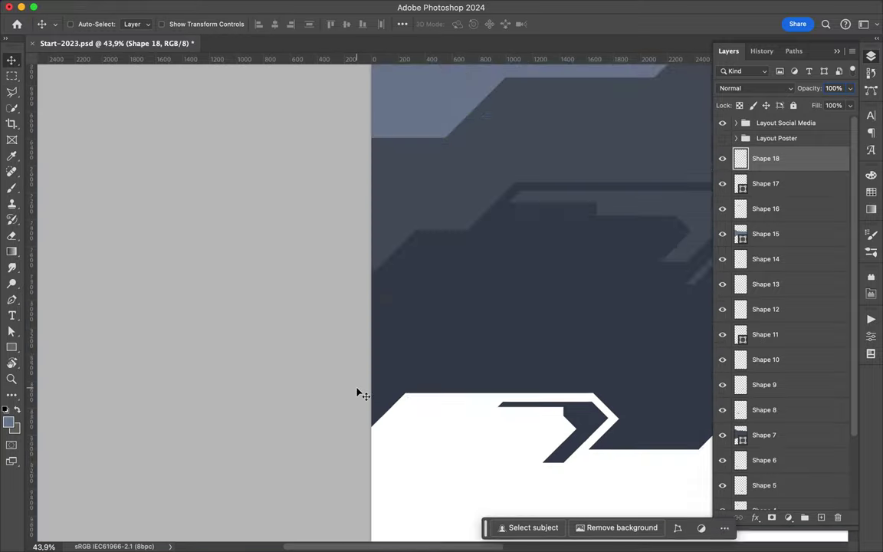
{"action": "scroll", "coordinate": [359, 393], "scroll_direction": "up", "scroll_amount": 5}
Step: Draw a new accent piece with an angled tip along the upper edge
{"action": "key", "text": "p"}
{"action": "left_click", "coordinate": [613, 160]}
{"action": "left_click", "coordinate": [623, 167]}
{"action": "left_click", "coordinate": [599, 190]}
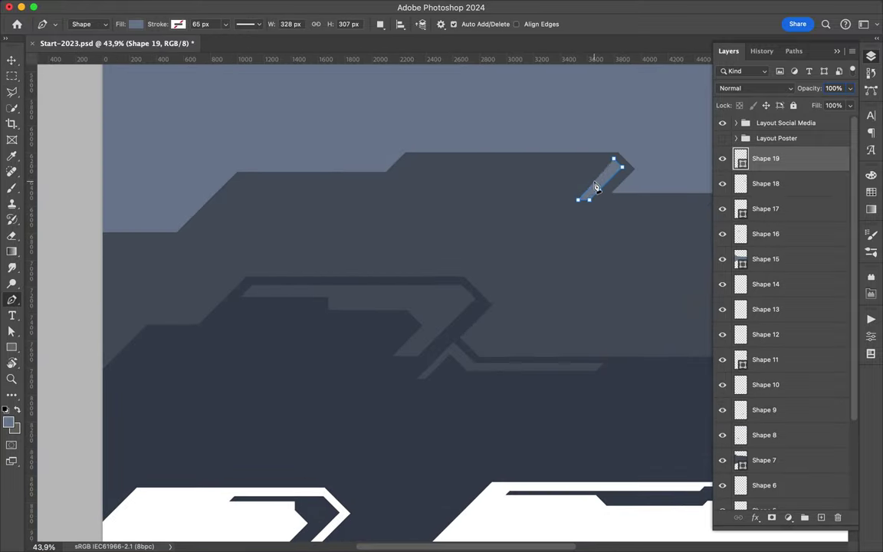
{"action": "left_click", "coordinate": [345, 190]}
{"action": "left_click", "coordinate": [414, 154]}
{"action": "left_click", "coordinate": [613, 159]}
Step: Rasterize Shape 19 and cut away part of it with Lasso and Delete
{"action": "right_click", "coordinate": [767, 158]}
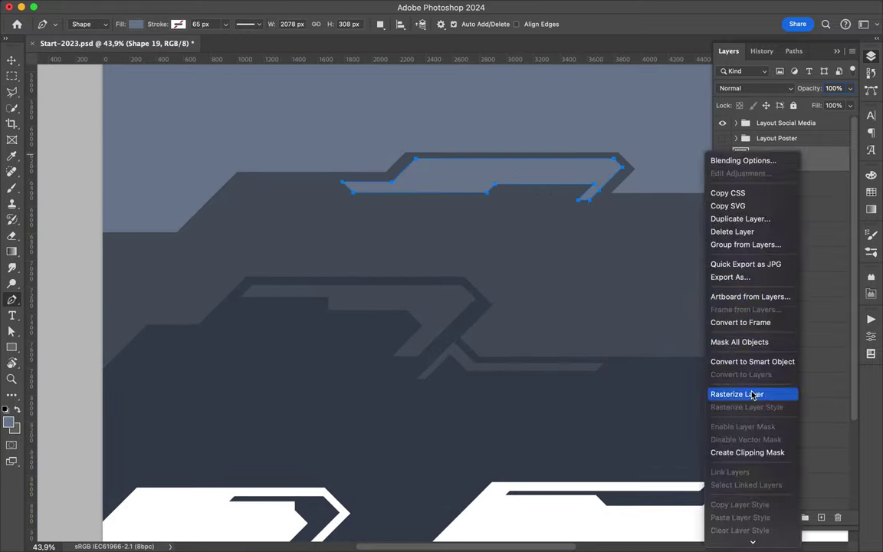
{"action": "left_click", "coordinate": [749, 393]}
{"action": "key", "text": "l"}
{"action": "left_click", "coordinate": [593, 82]}
{"action": "left_click", "coordinate": [631, 146]}
{"action": "key", "text": "Delete"}
{"action": "key", "text": "ctrl+d"}
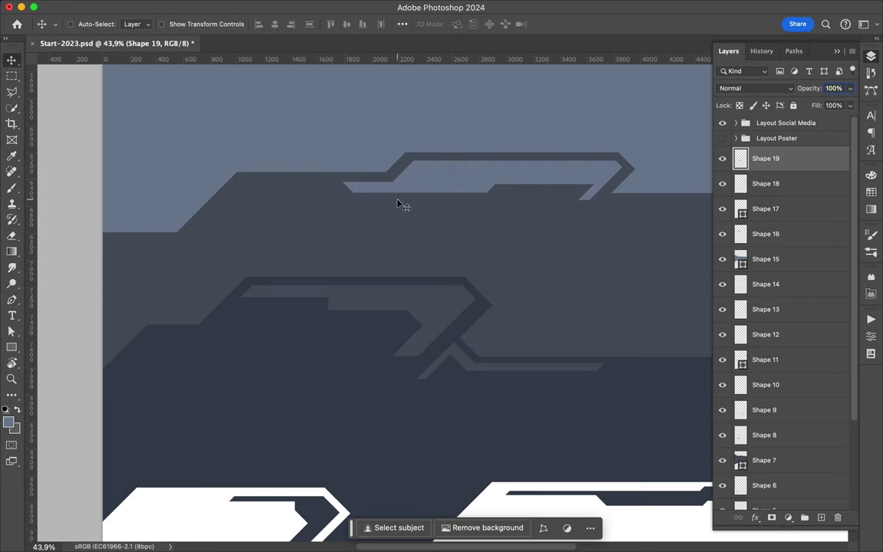
Step: Add a thin strip near the right edge (Shape 20), rasterize it and trim the excess
{"action": "key", "text": "p"}
{"action": "scroll", "coordinate": [341, 169], "scroll_direction": "right", "scroll_amount": 15}
{"action": "left_click", "coordinate": [339, 164]}
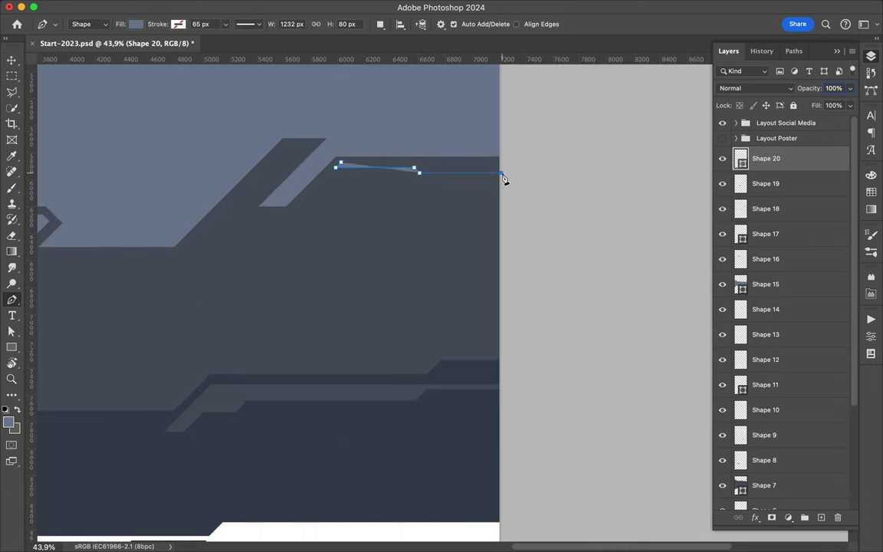
{"action": "left_click", "coordinate": [503, 177]}
{"action": "left_click", "coordinate": [338, 164]}
{"action": "right_click", "coordinate": [767, 157]}
{"action": "left_click", "coordinate": [690, 392]}
{"action": "key", "text": "l"}
{"action": "left_click", "coordinate": [398, 147]}
{"action": "key", "text": "Delete"}
{"action": "key", "text": "ctrl+d"}
Step: Draw an angled thin strip beside the previous one
{"action": "key", "text": "p"}
{"action": "left_click", "coordinate": [503, 173]}
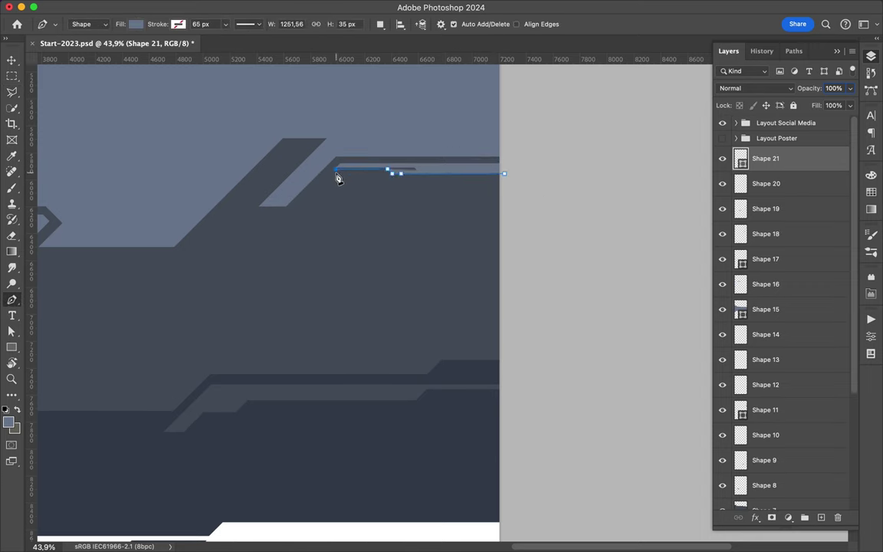
{"action": "left_click", "coordinate": [297, 207]}
{"action": "left_click", "coordinate": [297, 228]}
{"action": "left_click", "coordinate": [335, 191]}
{"action": "left_click", "coordinate": [402, 191]}
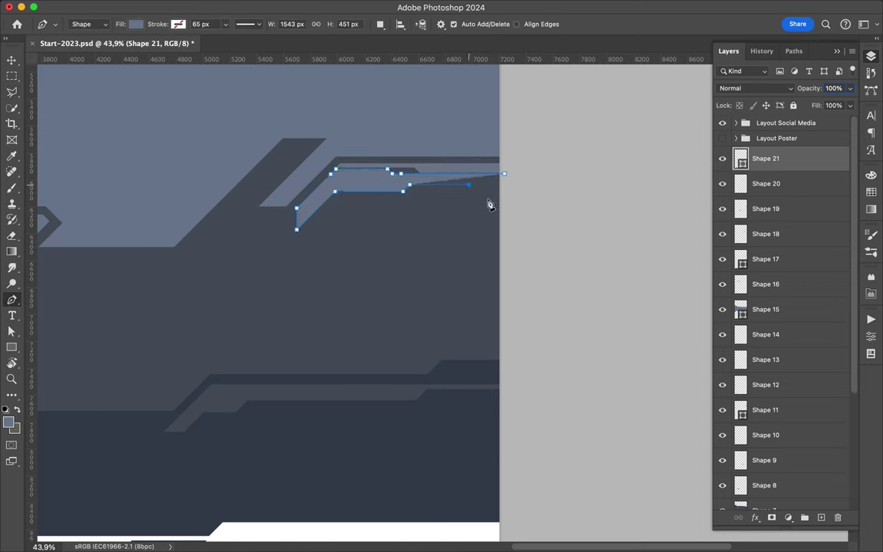
{"action": "left_click", "coordinate": [504, 173]}
Step: Nudge the angled piece slightly right into alignment
{"action": "key", "text": "v"}
{"action": "scroll", "coordinate": [274, 256], "scroll_direction": "left", "scroll_amount": 5}
{"action": "left_click", "coordinate": [227, 237]}
{"action": "left_click_drag", "start_coordinate": [228, 237], "coordinate": [232, 237]}
{"action": "scroll", "coordinate": [227, 239], "scroll_direction": "left", "scroll_amount": 10}
Step: Draw a new piece at the left edge with rising corners toward the next strip
{"action": "key", "text": "p"}
{"action": "left_click", "coordinate": [301, 299]}
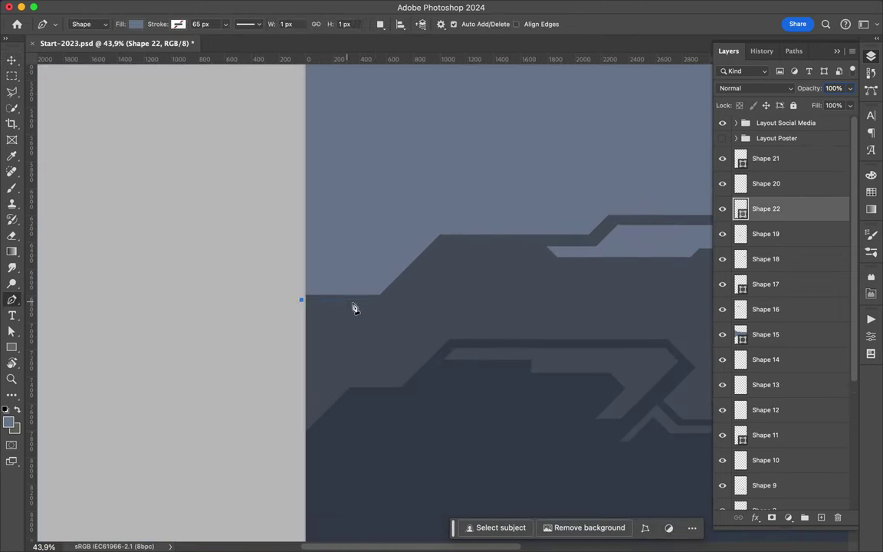
{"action": "left_click", "coordinate": [375, 299]}
{"action": "left_click", "coordinate": [403, 299]}
{"action": "left_click", "coordinate": [403, 319]}
{"action": "left_click", "coordinate": [395, 327]}
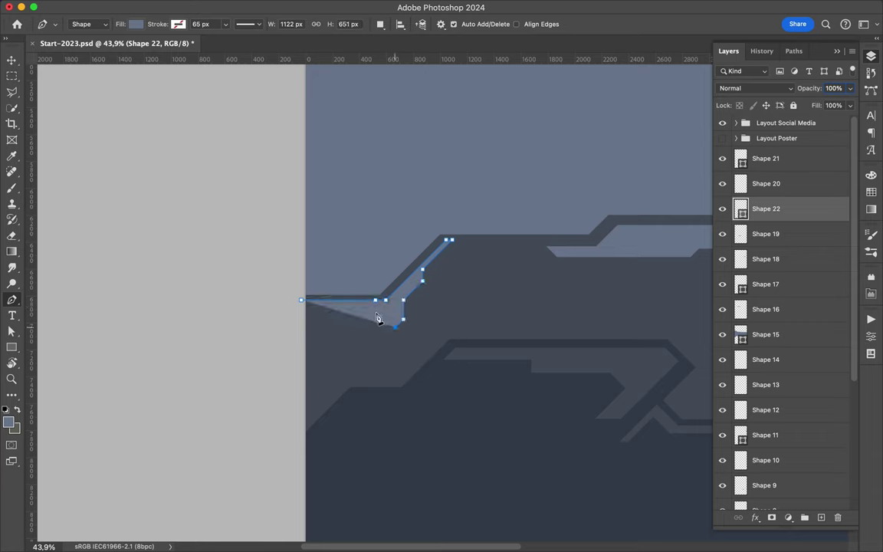
{"action": "scroll", "coordinate": [368, 303], "scroll_direction": "right", "scroll_amount": 5}
{"action": "scroll", "coordinate": [432, 297], "scroll_direction": "up", "scroll_amount": 2}
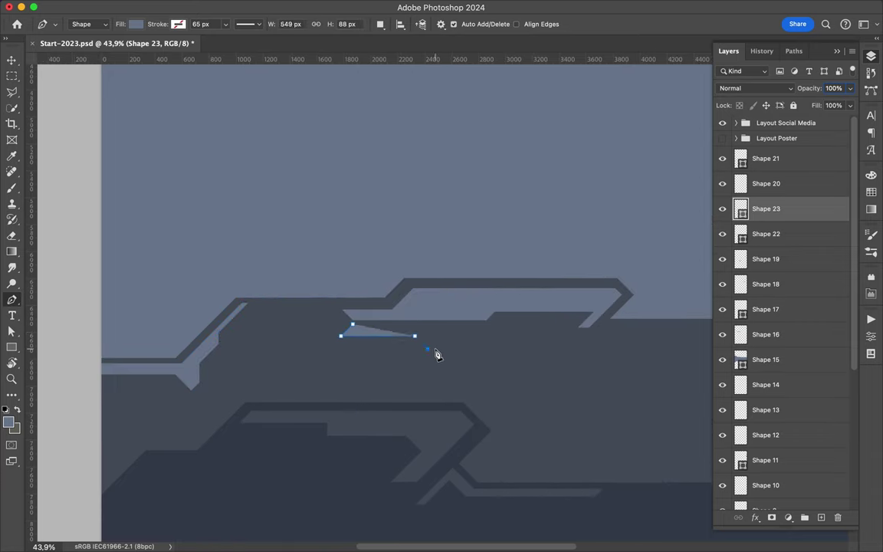
{"action": "left_click", "coordinate": [555, 349]}
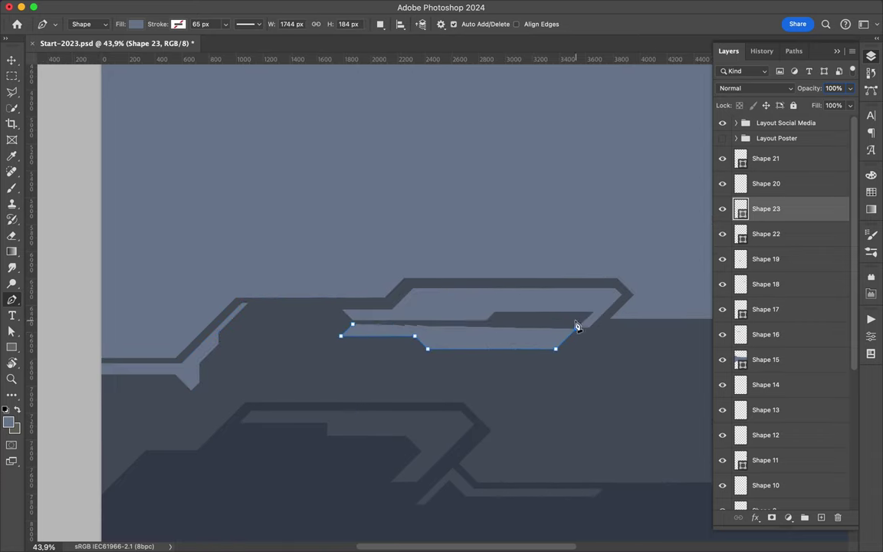
Step: Rasterize Shape 23 and shift a selected part of it slightly down and right
{"action": "right_click", "coordinate": [790, 209]}
{"action": "left_click", "coordinate": [734, 447]}
{"action": "key", "text": "l"}
{"action": "double_click", "coordinate": [506, 322]}
{"action": "key", "text": "v"}
{"action": "left_click_drag", "start_coordinate": [505, 325], "coordinate": [514, 337]}
Step: Begin a Pen-drawn accent (Shape 24) along the navy band's edge with stepped corners
{"action": "scroll", "coordinate": [514, 337], "scroll_direction": "down", "scroll_amount": 3}
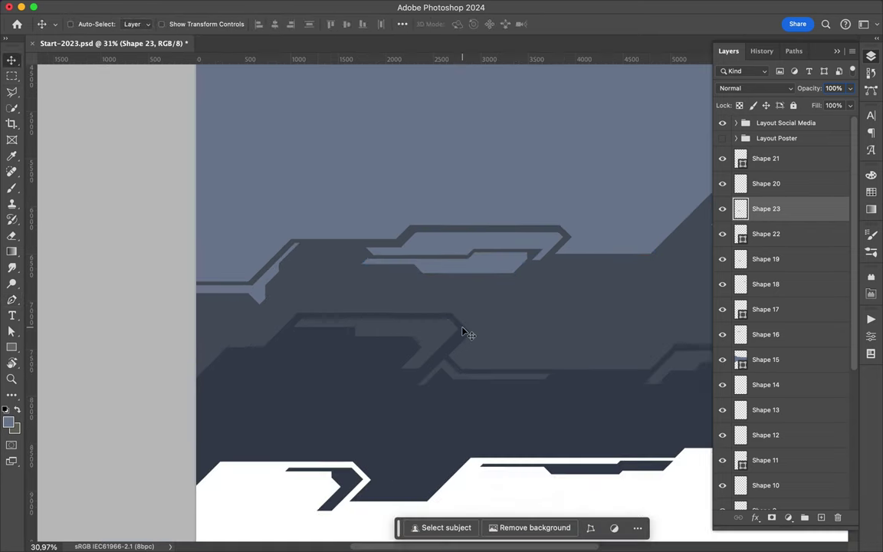
{"action": "scroll", "coordinate": [465, 335], "scroll_direction": "down", "scroll_amount": 5}
{"action": "scroll", "coordinate": [466, 197], "scroll_direction": "up", "scroll_amount": 3}
{"action": "scroll", "coordinate": [491, 209], "scroll_direction": "up", "scroll_amount": 2}
{"action": "key", "text": "p"}
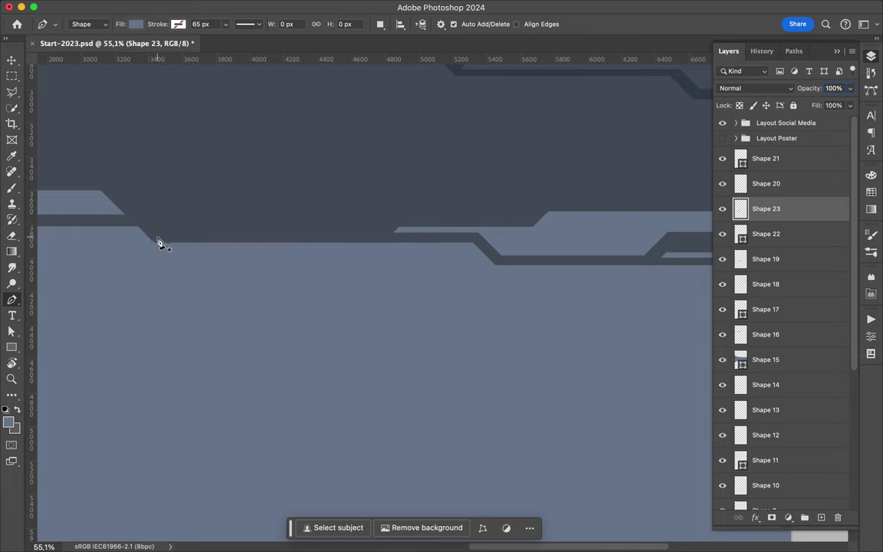
{"action": "left_click", "coordinate": [157, 236]}
{"action": "left_click", "coordinate": [390, 210]}
{"action": "left_click", "coordinate": [502, 209]}
{"action": "left_click", "coordinate": [535, 177]}
{"action": "left_click", "coordinate": [552, 192]}
Step: Extend the Shape 24 accent right and back along its lower edge
{"action": "scroll", "coordinate": [552, 193], "scroll_direction": "right", "scroll_amount": 3}
{"action": "left_click", "coordinate": [590, 199]}
{"action": "left_click", "coordinate": [668, 194]}
{"action": "left_click", "coordinate": [667, 215]}
{"action": "left_click", "coordinate": [497, 215]}
{"action": "left_click", "coordinate": [418, 216]}
{"action": "left_click", "coordinate": [404, 228]}
{"action": "scroll", "coordinate": [257, 253], "scroll_direction": "left", "scroll_amount": 5}
Step: Open Shape 24's layer options and start a Polygonal Lasso trim of the piece
{"action": "right_click", "coordinate": [264, 245]}
{"action": "right_click", "coordinate": [636, 184]}
{"action": "key", "text": "Escape"}
{"action": "key", "text": "l"}
{"action": "left_click", "coordinate": [490, 231]}
{"action": "key", "text": "m"}
{"action": "key", "text": "v"}
{"action": "scroll", "coordinate": [311, 305], "scroll_direction": "down", "scroll_amount": 2}
{"action": "scroll", "coordinate": [315, 307], "scroll_direction": "left", "scroll_amount": 5}
Step: Draw a diagonal slate-blue accent strip below the navy band
{"action": "key", "text": "p"}
{"action": "scroll", "coordinate": [314, 307], "scroll_direction": "up", "scroll_amount": 2}
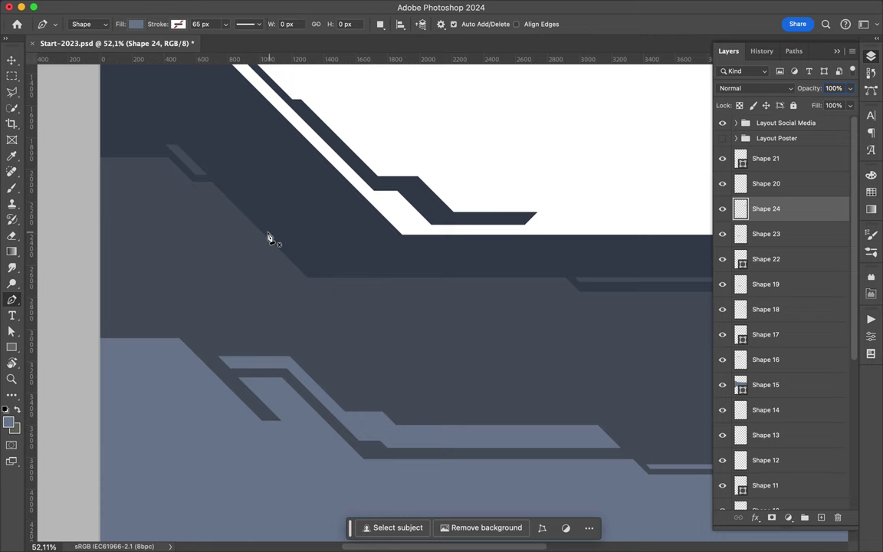
{"action": "left_click", "coordinate": [254, 230]}
{"action": "left_click", "coordinate": [297, 274]}
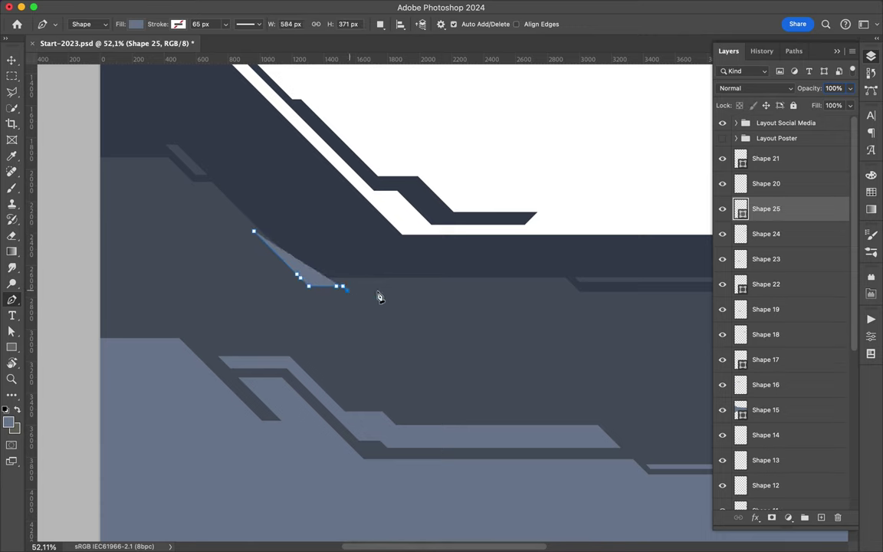
{"action": "left_click", "coordinate": [580, 301]}
{"action": "left_click", "coordinate": [411, 302]}
{"action": "left_click", "coordinate": [339, 296]}
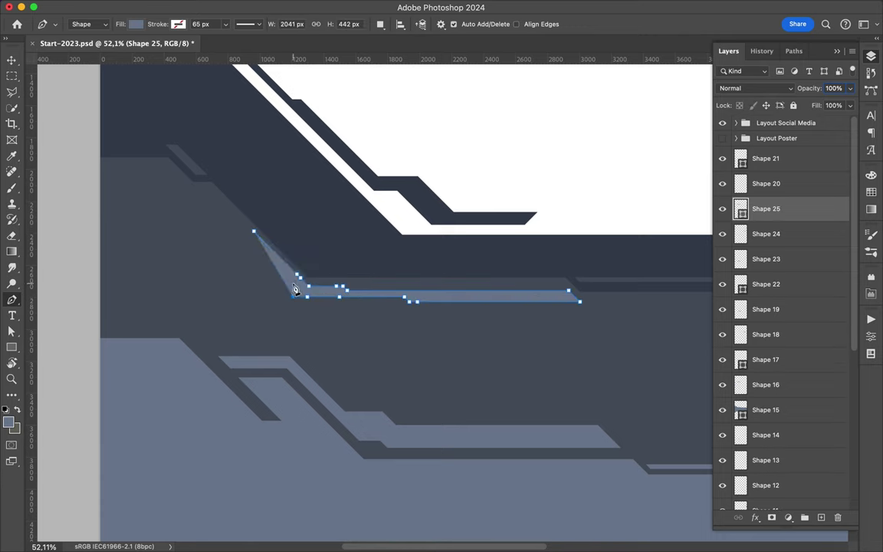
{"action": "left_click", "coordinate": [255, 238]}
Step: Rasterize the new diagonal accent strip layer
{"action": "right_click", "coordinate": [261, 234]}
{"action": "right_click", "coordinate": [766, 208]}
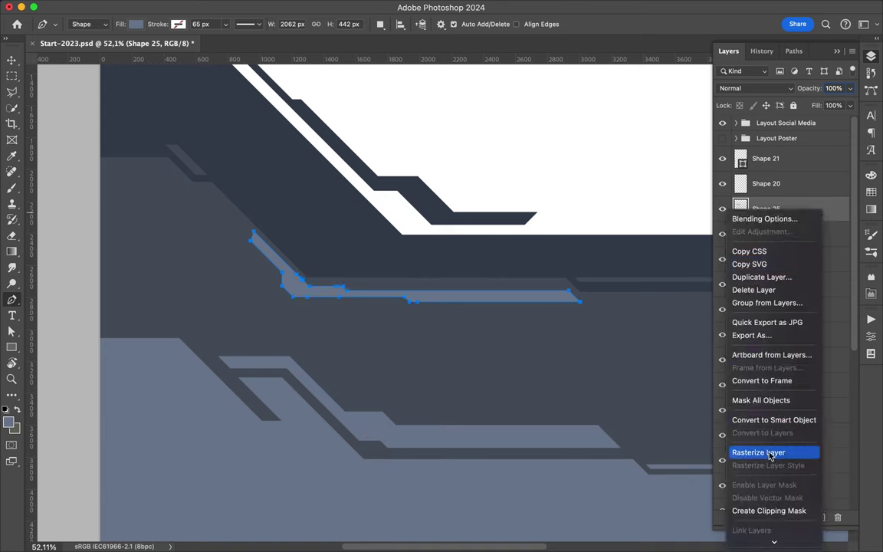
{"action": "left_click", "coordinate": [728, 396]}
{"action": "key", "text": "l"}
{"action": "key", "text": "v"}
{"action": "key", "text": "u"}
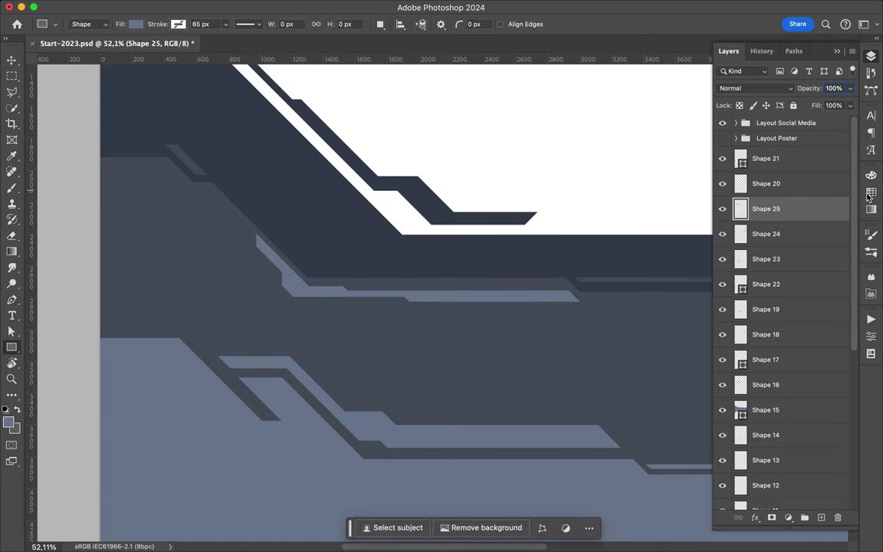
Step: Draw a rectangle, reorder Rectangle 4 in the layer stack, and save the document
{"action": "left_click_drag", "start_coordinate": [246, 220], "coordinate": [599, 337]}
{"action": "left_click", "coordinate": [871, 55]}
{"action": "left_click_drag", "start_coordinate": [766, 158], "coordinate": [784, 208]}
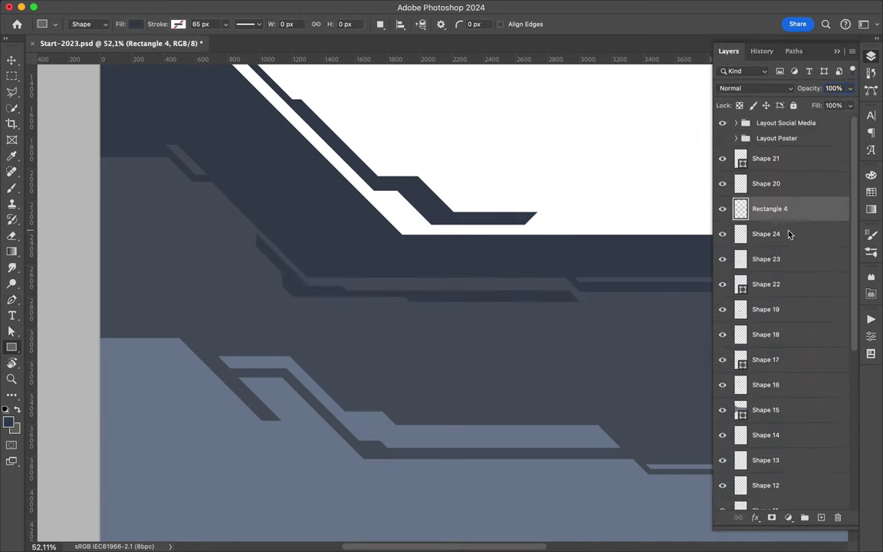
{"action": "key", "text": "ctrl+0"}
{"action": "key", "text": "ctrl+s"}
Step: Select the diagonal band's top piece and shift it slightly right and down
{"action": "key", "text": "v"}
{"action": "scroll", "coordinate": [528, 315], "scroll_direction": "up", "scroll_amount": 10}
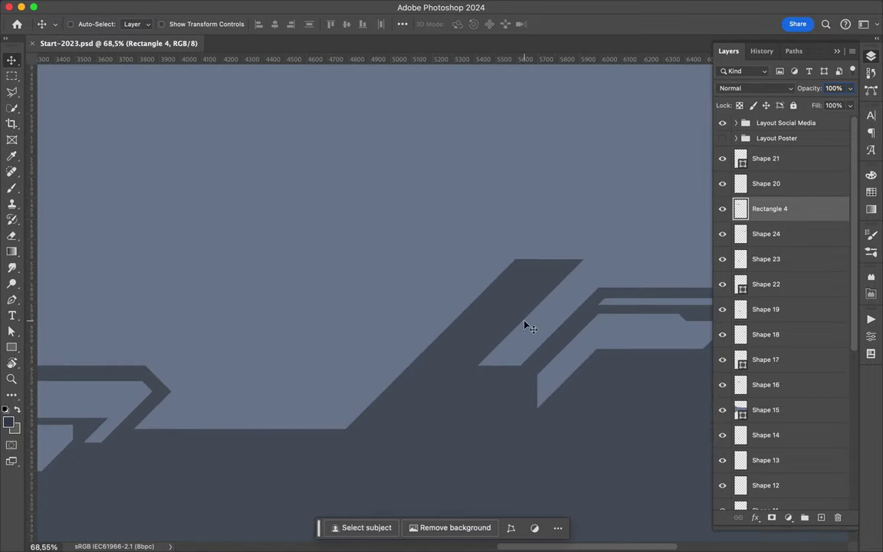
{"action": "key", "text": "p"}
{"action": "left_click", "coordinate": [550, 266]}
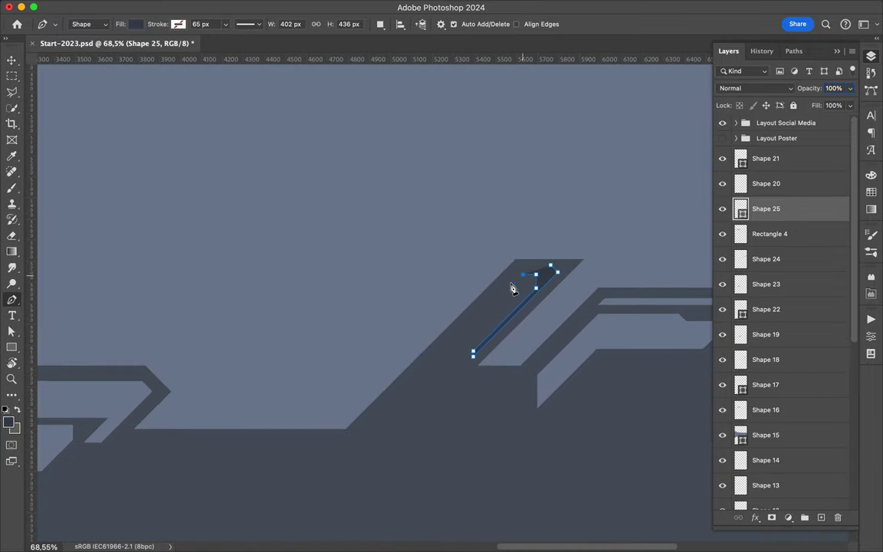
{"action": "left_click", "coordinate": [515, 262]}
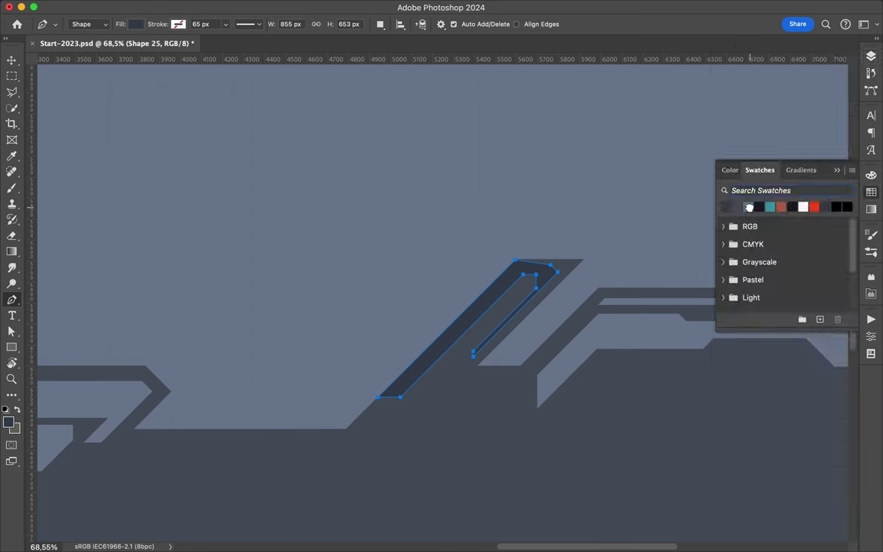
{"action": "key", "text": "l"}
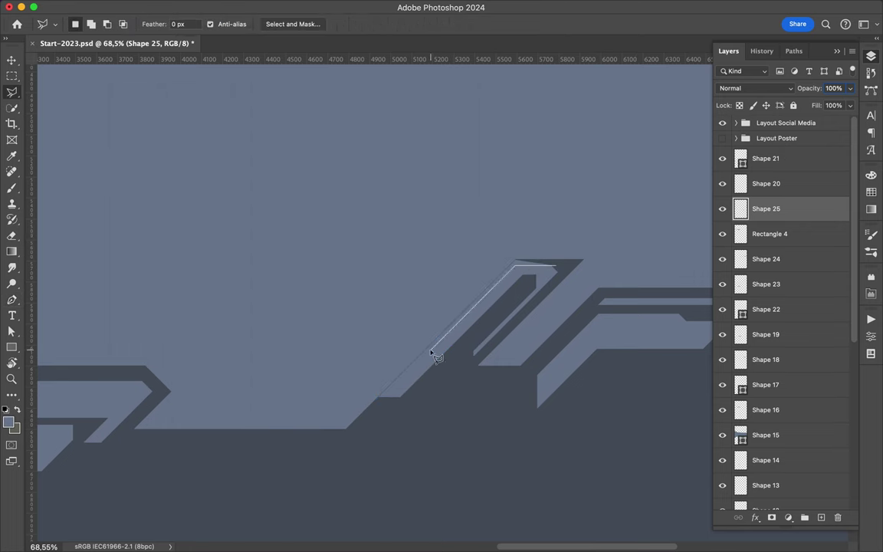
{"action": "left_click", "coordinate": [381, 421]}
{"action": "key", "text": "v"}
{"action": "left_click_drag", "start_coordinate": [533, 266], "coordinate": [548, 278]}
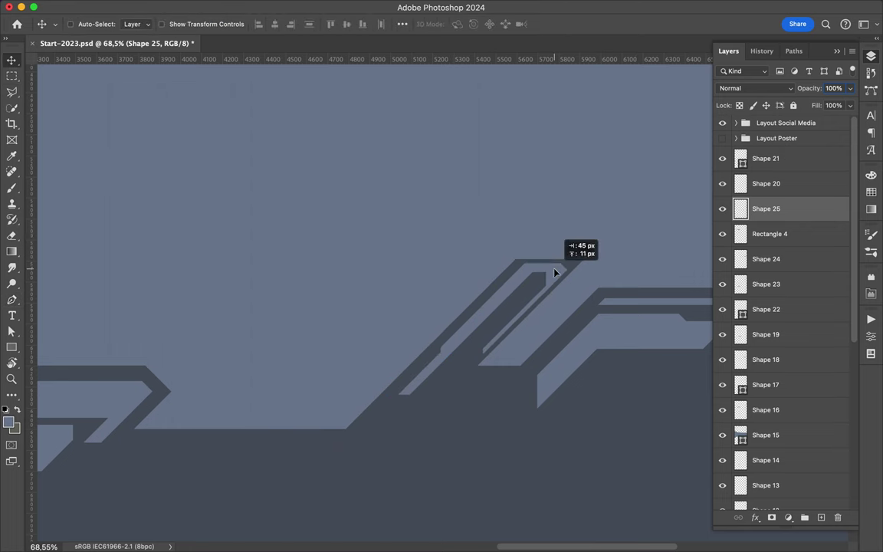
Step: Draw a new accent outline along the band's edge and rasterize it
{"action": "scroll", "coordinate": [424, 383], "scroll_direction": "left", "scroll_amount": 10}
{"action": "key", "text": "p"}
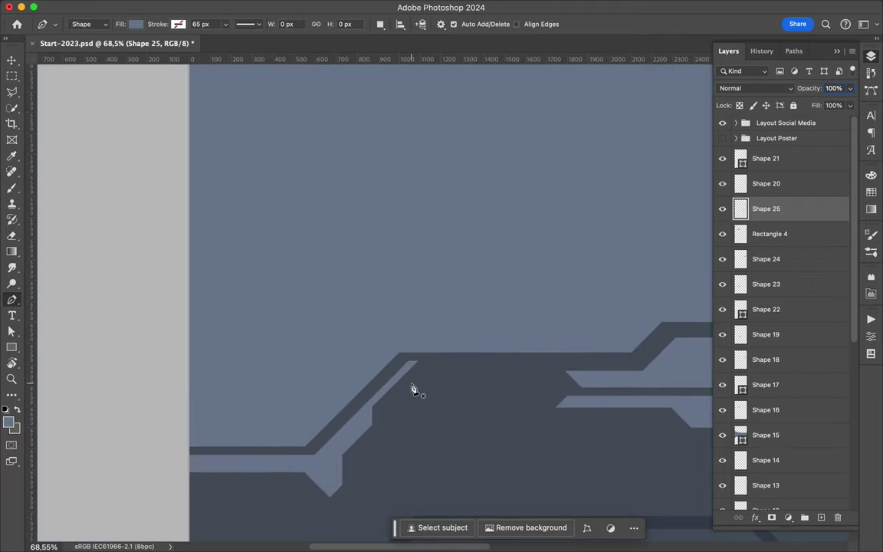
{"action": "left_click", "coordinate": [411, 377]}
{"action": "left_click", "coordinate": [427, 363]}
{"action": "left_click", "coordinate": [646, 362]}
{"action": "left_click", "coordinate": [639, 367]}
{"action": "right_click", "coordinate": [766, 209]}
{"action": "left_click", "coordinate": [745, 451]}
Step: Select part of the new accent and nudge it about 33 px right
{"action": "key", "text": "l"}
{"action": "left_click", "coordinate": [430, 361]}
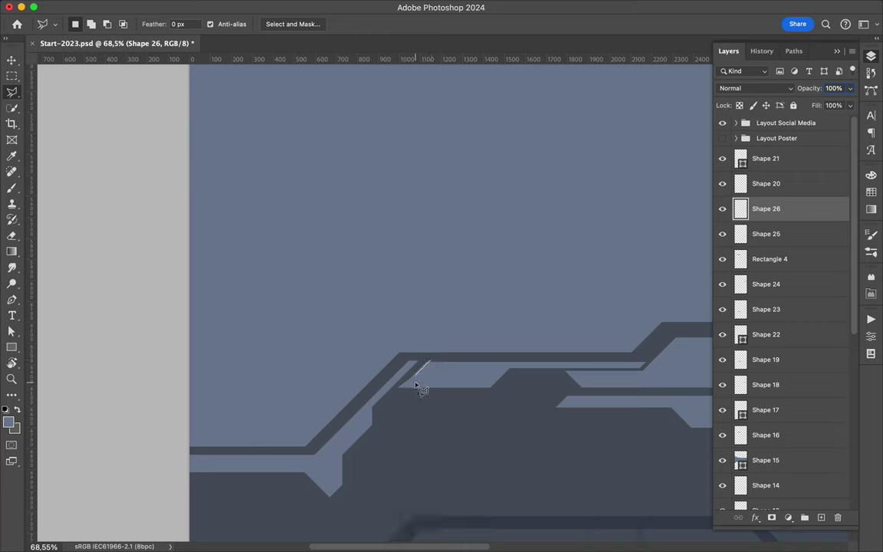
{"action": "double_click", "coordinate": [381, 388]}
{"action": "key", "text": "v"}
{"action": "left_click_drag", "start_coordinate": [456, 372], "coordinate": [464, 374]}
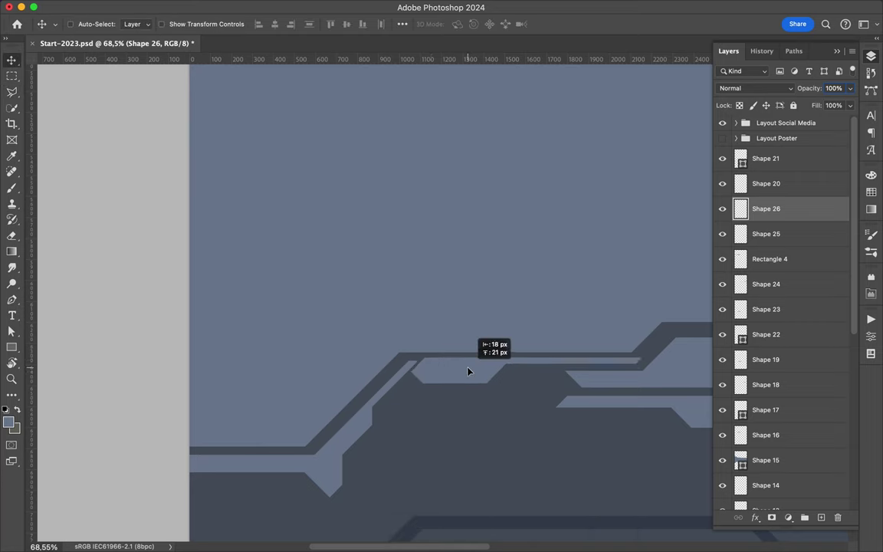
{"action": "scroll", "coordinate": [467, 372], "scroll_direction": "right", "scroll_amount": 10}
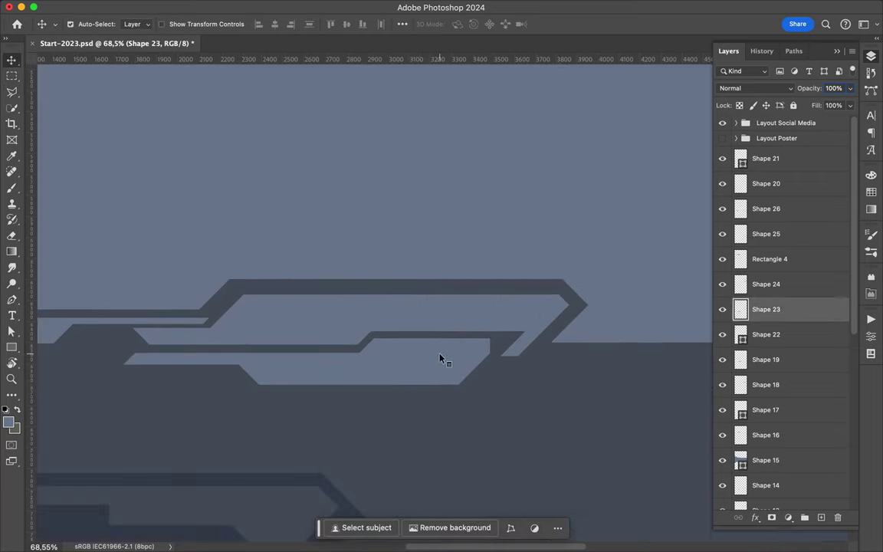
Step: Delete a stray piece from Shape 23 and clear the selection
{"action": "key", "text": "l"}
{"action": "double_click", "coordinate": [135, 382]}
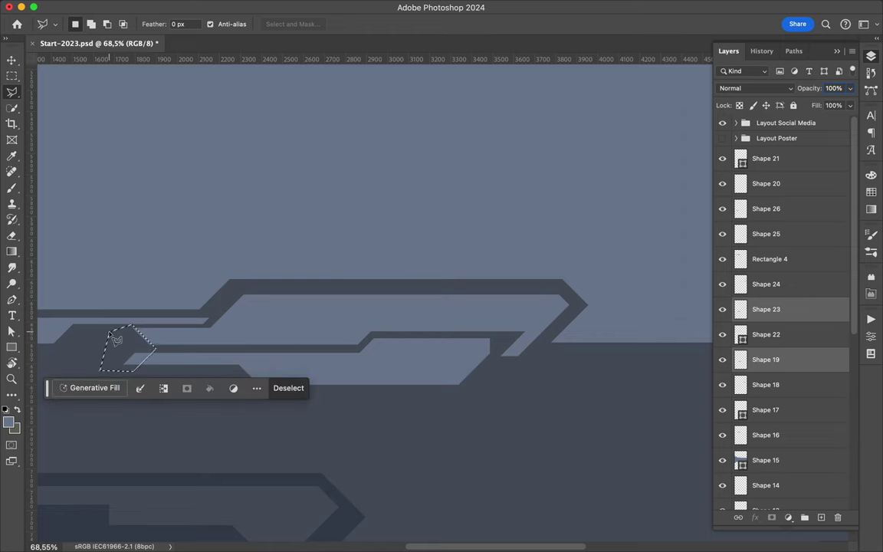
{"action": "left_click", "coordinate": [789, 360]}
{"action": "left_click", "coordinate": [793, 309]}
{"action": "key", "text": "Delete"}
{"action": "key", "text": "ctrl+d"}
{"action": "key", "text": "m"}
{"action": "key", "text": "ctrl+0"}
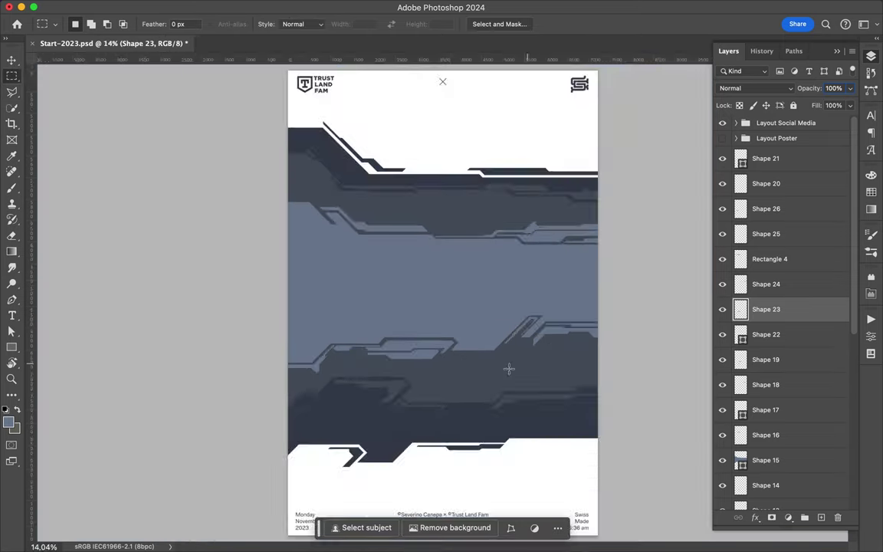
Step: Draw a thin accent at the band's left edge
{"action": "scroll", "coordinate": [262, 191], "scroll_direction": "up", "scroll_amount": 3}
{"action": "scroll", "coordinate": [262, 191], "scroll_direction": "up", "scroll_amount": 5}
{"action": "key", "text": "p"}
{"action": "left_click", "coordinate": [207, 199]}
{"action": "left_click", "coordinate": [334, 200]}
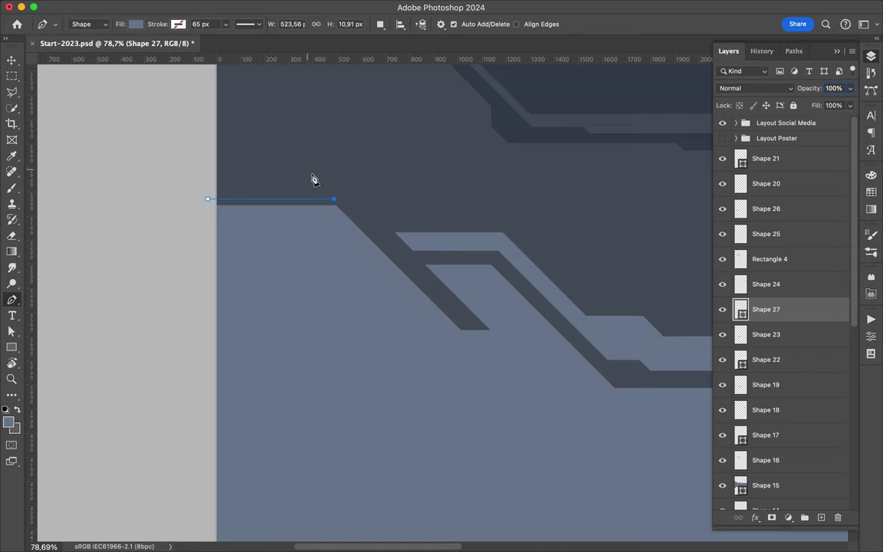
{"action": "left_click", "coordinate": [207, 166]}
{"action": "left_click", "coordinate": [207, 200]}
{"action": "key", "text": "v"}
Step: Cut a sliver from the top edge of the Shape 16 slate strip
{"action": "scroll", "coordinate": [296, 187], "scroll_direction": "right", "scroll_amount": 5}
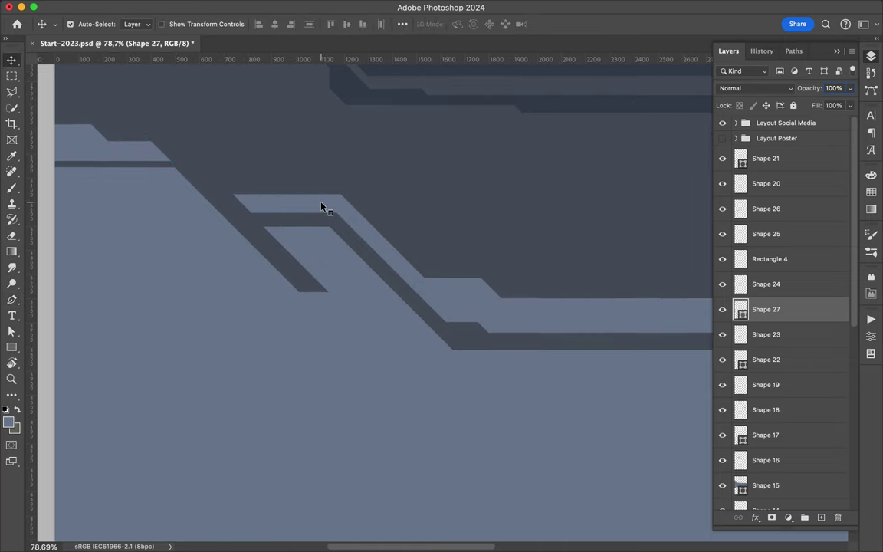
{"action": "left_click", "coordinate": [283, 203]}
{"action": "key", "text": "l"}
{"action": "left_click_drag", "start_coordinate": [284, 203], "coordinate": [309, 193]}
{"action": "left_click_drag", "start_coordinate": [242, 215], "coordinate": [238, 207]}
{"action": "key", "text": "m"}
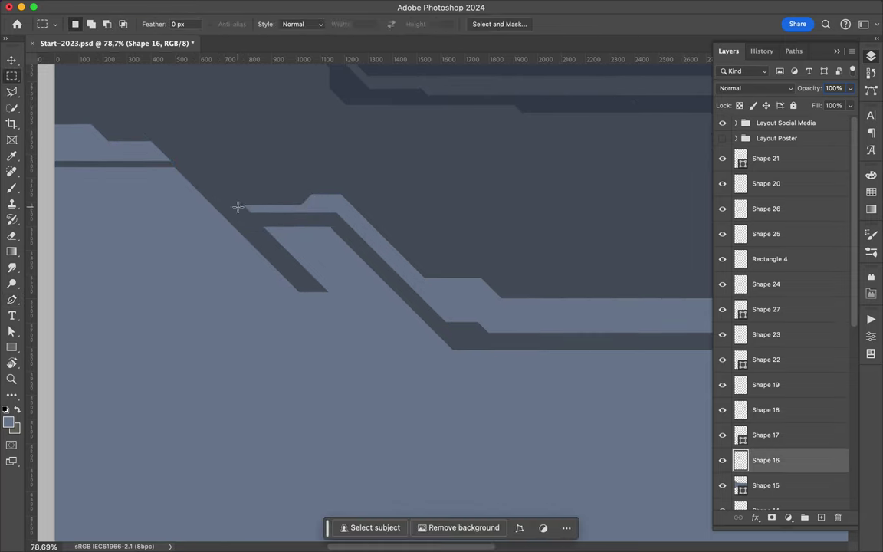
{"action": "key", "text": "super+0"}
Step: Start a stepped accent along the diagonal band, placing its lower corners
{"action": "scroll", "coordinate": [307, 200], "scroll_direction": "up", "scroll_amount": 5}
{"action": "scroll", "coordinate": [325, 181], "scroll_direction": "up", "scroll_amount": 1}
{"action": "key", "text": "p"}
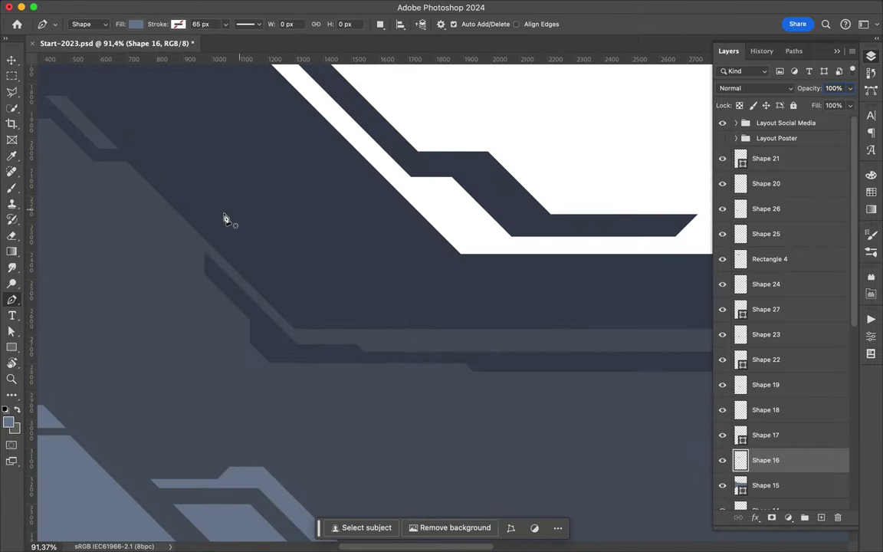
{"action": "left_click", "coordinate": [200, 227]}
{"action": "left_click", "coordinate": [298, 325]}
{"action": "left_click", "coordinate": [433, 324]}
Step: Extend the stepped accent to the right and finish the shape
{"action": "left_click", "coordinate": [565, 315]}
{"action": "left_click", "coordinate": [427, 306]}
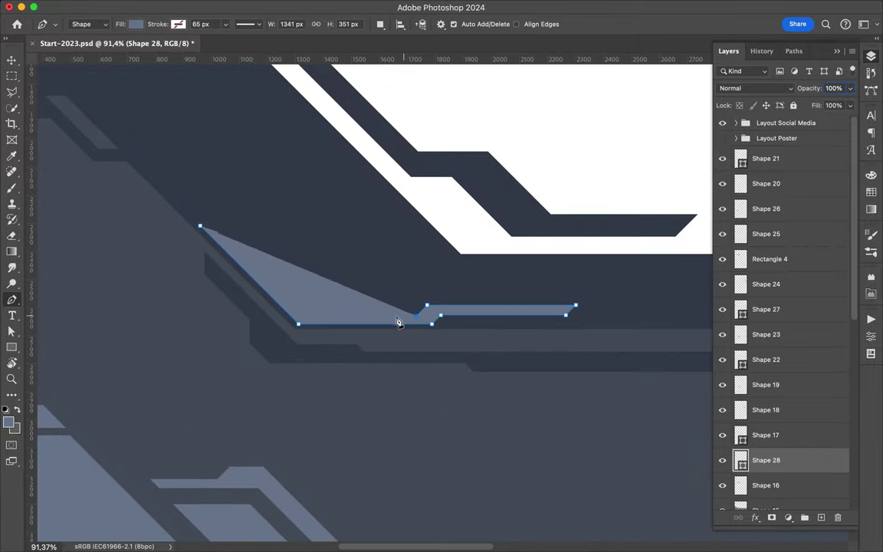
{"action": "left_click", "coordinate": [381, 315]}
{"action": "left_click", "coordinate": [316, 308]}
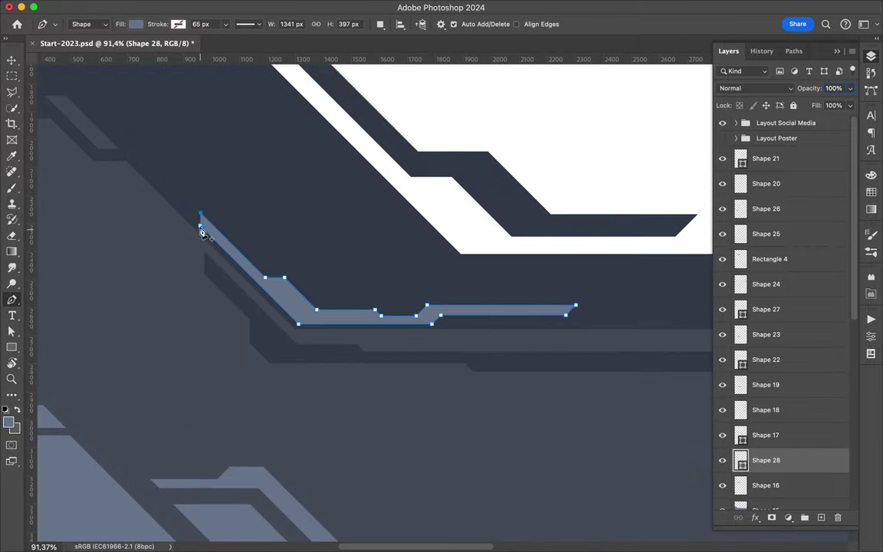
{"action": "key", "text": "v"}
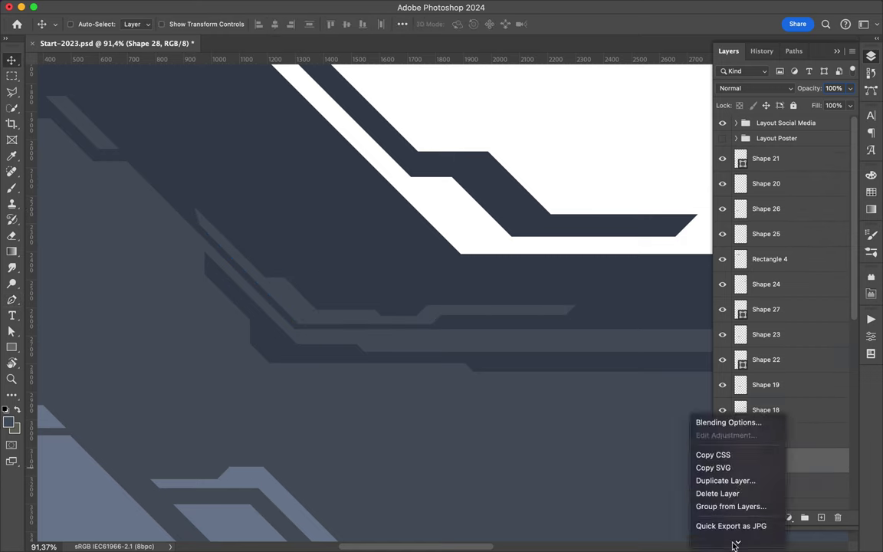
{"action": "key", "text": "l"}
{"action": "key", "text": "v"}
{"action": "scroll", "coordinate": [197, 183], "scroll_direction": "right", "scroll_amount": 10}
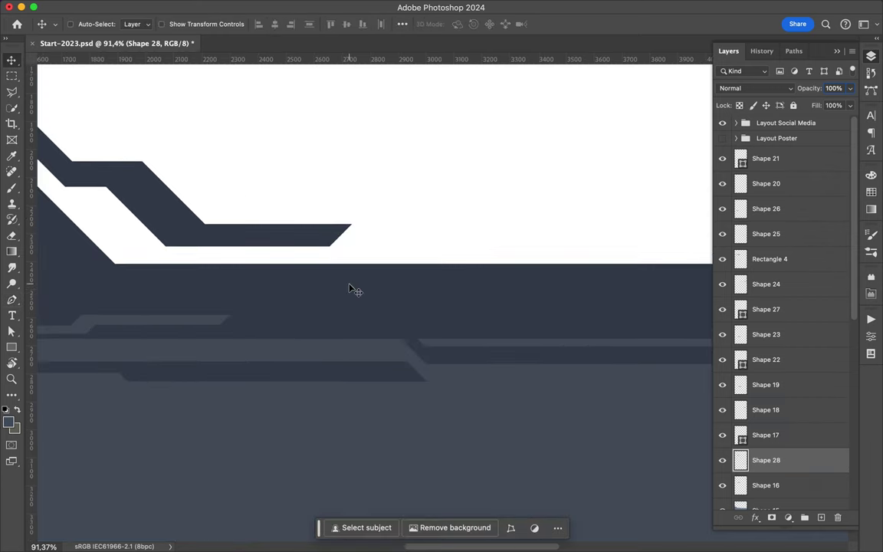
{"action": "scroll", "coordinate": [349, 289], "scroll_direction": "down", "scroll_amount": 2}
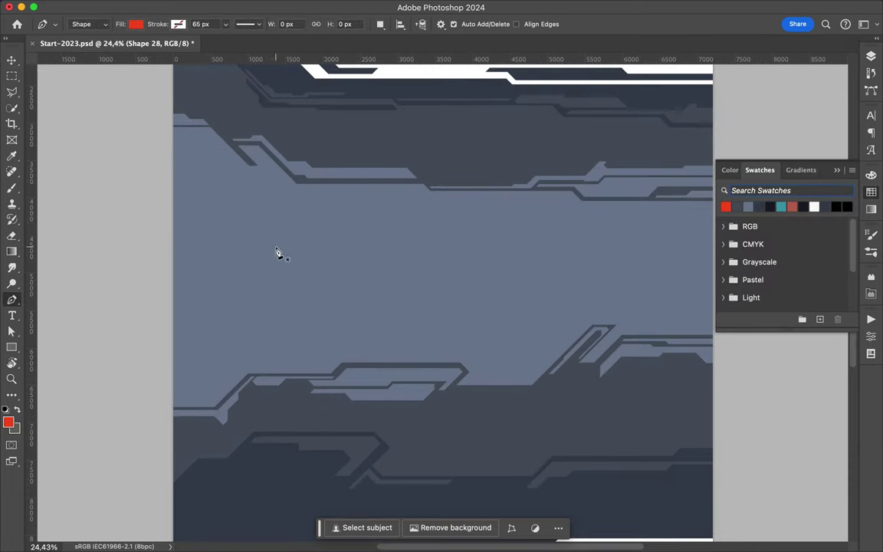
Step: Draw the first red stepped stripe from the poster's left edge past the right edge
{"action": "left_click", "coordinate": [170, 239]}
{"action": "left_click", "coordinate": [246, 239]}
{"action": "left_click", "coordinate": [246, 272]}
{"action": "left_click", "coordinate": [261, 255]}
{"action": "left_click", "coordinate": [337, 254]}
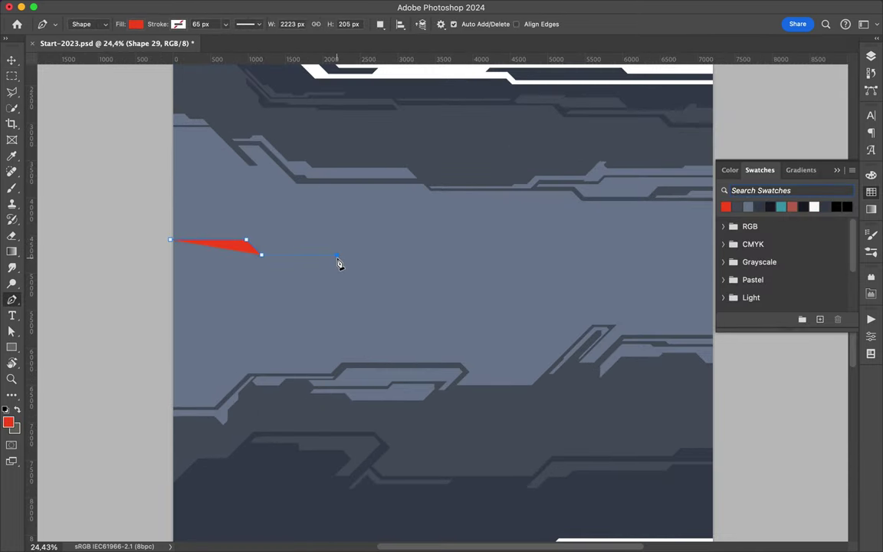
{"action": "left_click", "coordinate": [613, 265]}
{"action": "scroll", "coordinate": [622, 278], "scroll_direction": "right", "scroll_amount": 5}
{"action": "left_click", "coordinate": [575, 269]}
{"action": "left_click", "coordinate": [466, 252]}
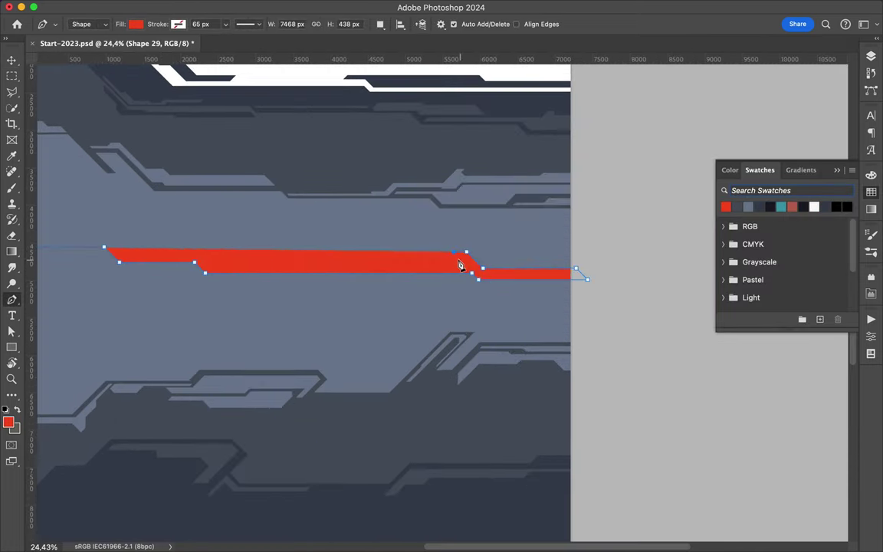
{"action": "scroll", "coordinate": [142, 254], "scroll_direction": "left", "scroll_amount": 4}
{"action": "scroll", "coordinate": [264, 298], "scroll_direction": "up", "scroll_amount": 2}
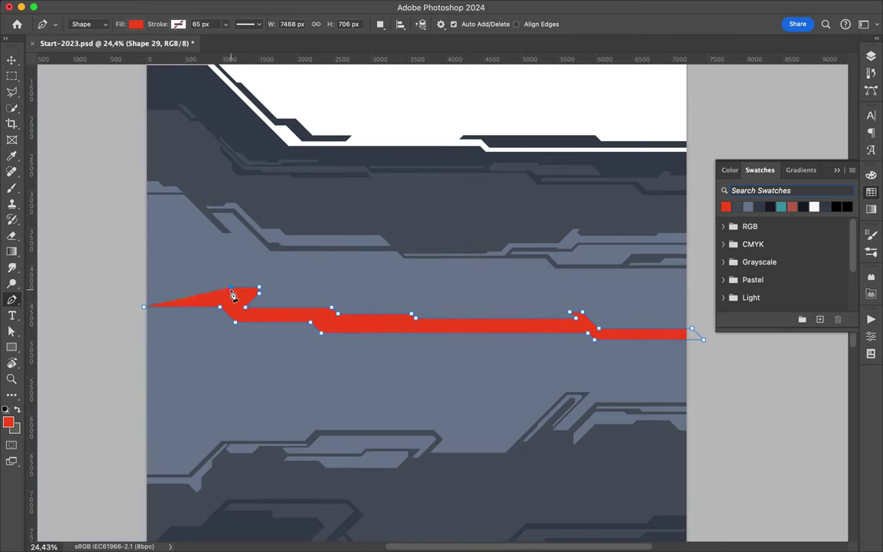
{"action": "key", "text": "Escape"}
Step: Trace a second red stripe below the first, with a stepped left end
{"action": "left_click", "coordinate": [142, 369]}
{"action": "left_click", "coordinate": [207, 369]}
{"action": "left_click", "coordinate": [593, 335]}
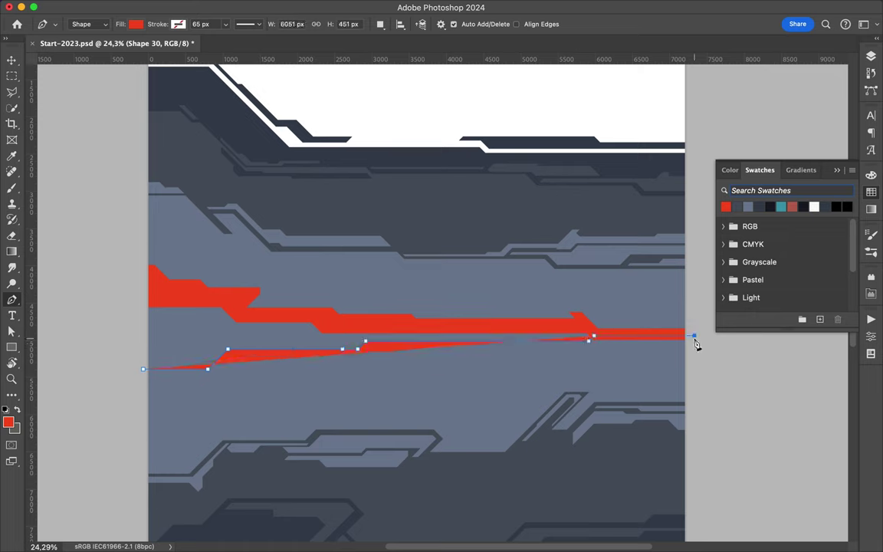
{"action": "left_click", "coordinate": [694, 335]}
{"action": "left_click", "coordinate": [694, 349]}
{"action": "left_click", "coordinate": [611, 359]}
{"action": "left_click", "coordinate": [393, 355]}
{"action": "left_click", "coordinate": [371, 377]}
{"action": "left_click", "coordinate": [285, 377]}
{"action": "left_click", "coordinate": [275, 369]}
{"action": "left_click", "coordinate": [260, 369]}
{"action": "left_click", "coordinate": [229, 397]}
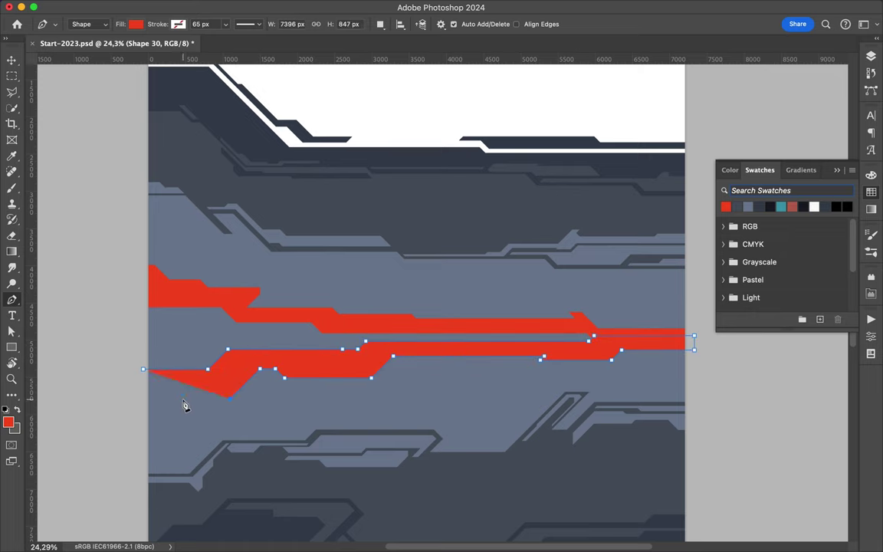
{"action": "left_click", "coordinate": [143, 368]}
Step: Outline a stripe with a jagged lower edge across the red band and fill it white
{"action": "left_click", "coordinate": [142, 300]}
{"action": "left_click", "coordinate": [230, 300]}
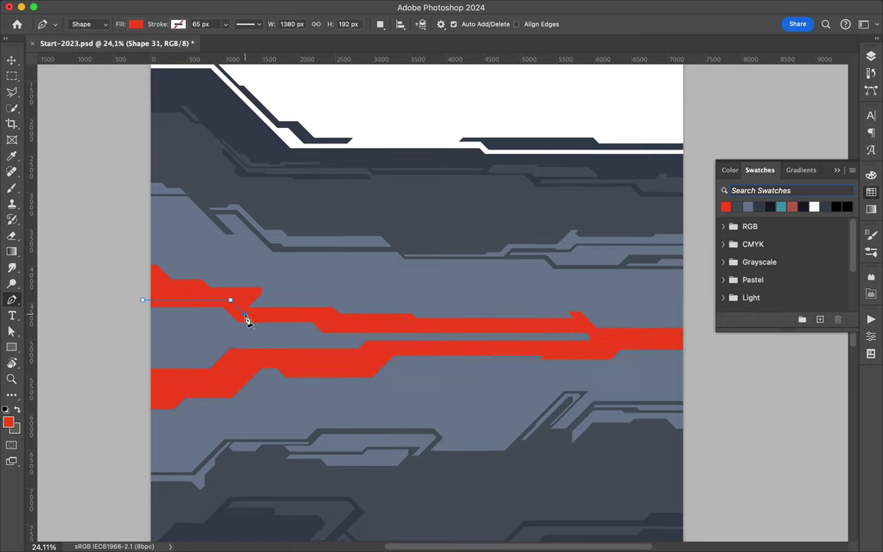
{"action": "left_click", "coordinate": [383, 346]}
{"action": "left_click", "coordinate": [316, 373]}
{"action": "left_click", "coordinate": [261, 358]}
{"action": "left_click", "coordinate": [203, 388]}
{"action": "left_click", "coordinate": [142, 388]}
{"action": "left_click", "coordinate": [142, 299]}
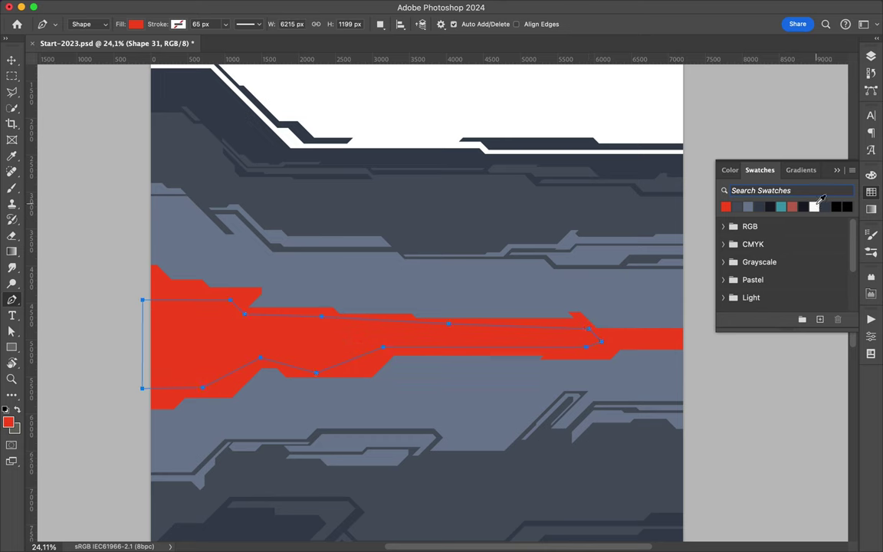
Step: Draw a thin red sliver along the white stripe, extending above the band
{"action": "scroll", "coordinate": [197, 378], "scroll_direction": "up", "scroll_amount": 3}
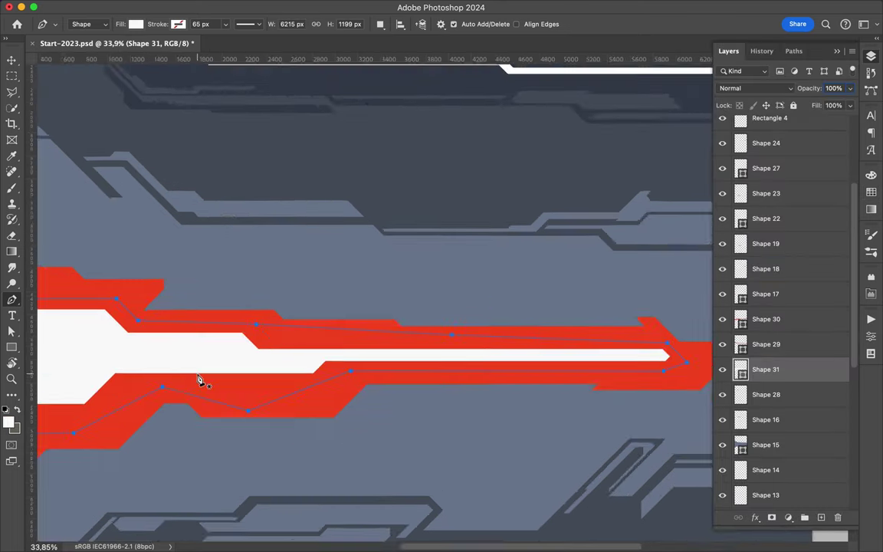
{"action": "left_click", "coordinate": [729, 296]}
{"action": "left_click", "coordinate": [871, 192]}
{"action": "scroll", "coordinate": [309, 329], "scroll_direction": "up", "scroll_amount": 3}
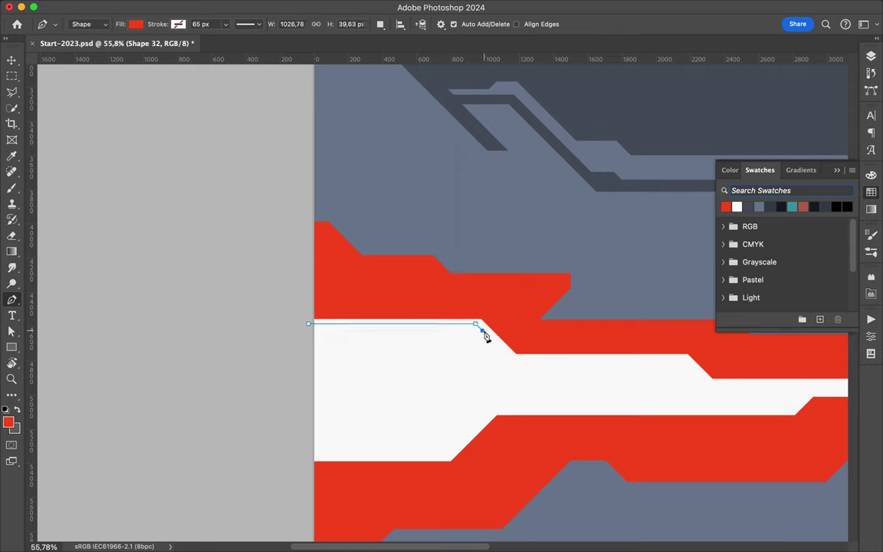
{"action": "left_click", "coordinate": [481, 329]}
{"action": "left_click", "coordinate": [378, 330]}
{"action": "left_click", "coordinate": [367, 341]}
{"action": "left_click", "coordinate": [308, 341]}
{"action": "scroll", "coordinate": [460, 335], "scroll_direction": "right", "scroll_amount": 3}
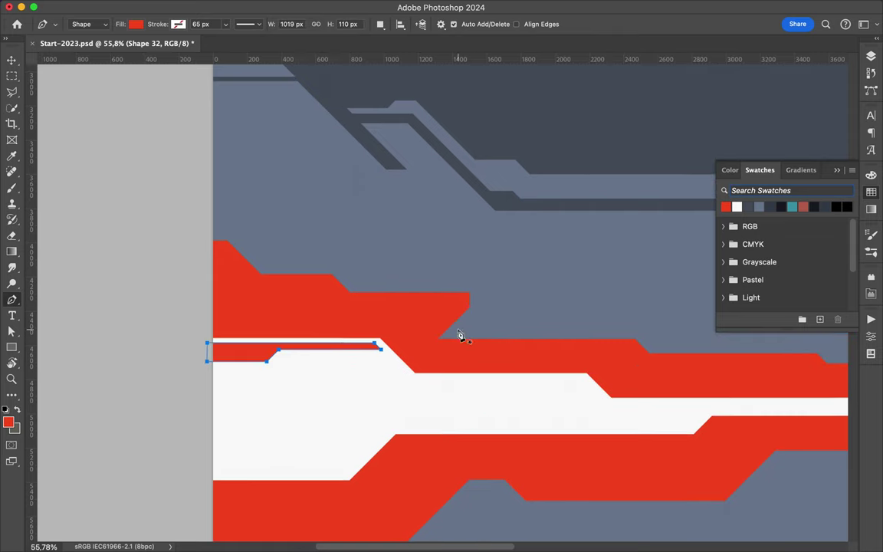
{"action": "left_click", "coordinate": [723, 342]}
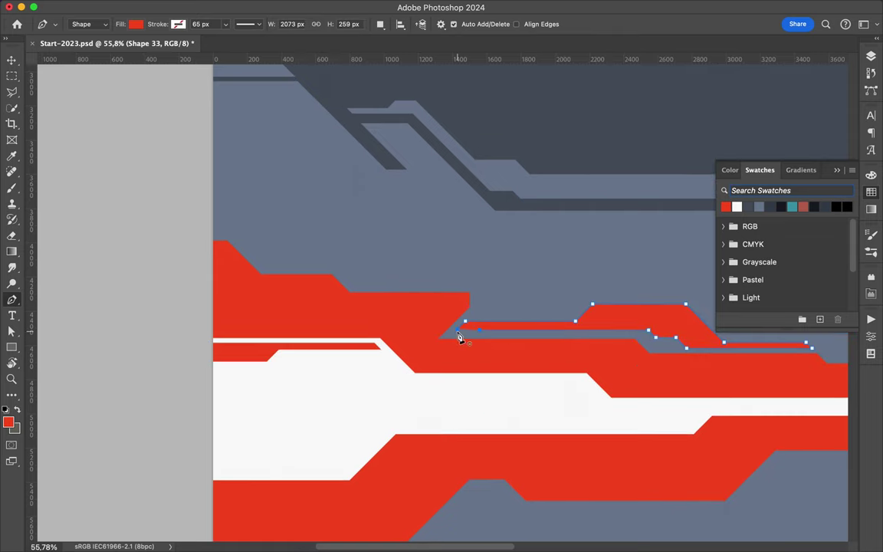
{"action": "left_click", "coordinate": [871, 58]}
Step: Rasterize the red sliver and trim its end with a Polygonal Lasso selection
{"action": "right_click", "coordinate": [766, 293]}
{"action": "key", "text": "Escape"}
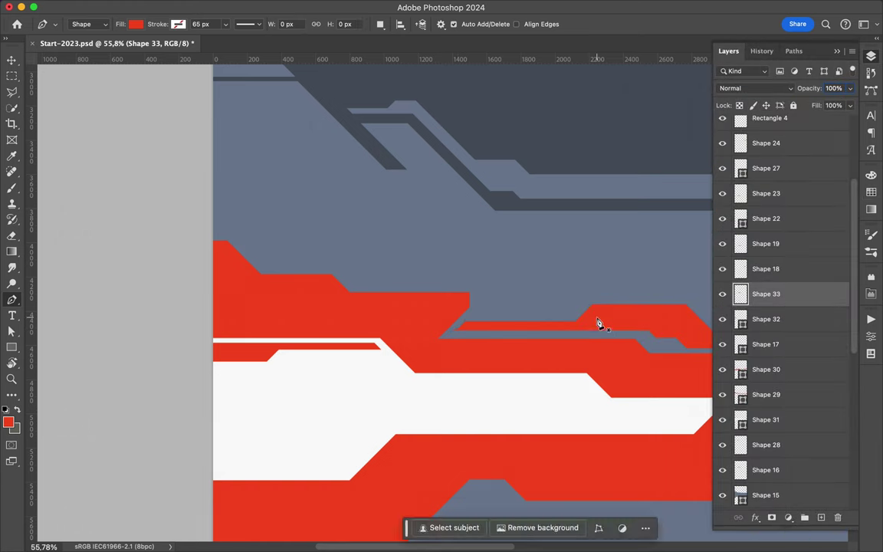
{"action": "key", "text": "l"}
{"action": "key", "text": "Escape"}
{"action": "scroll", "coordinate": [506, 322], "scroll_direction": "right", "scroll_amount": 5}
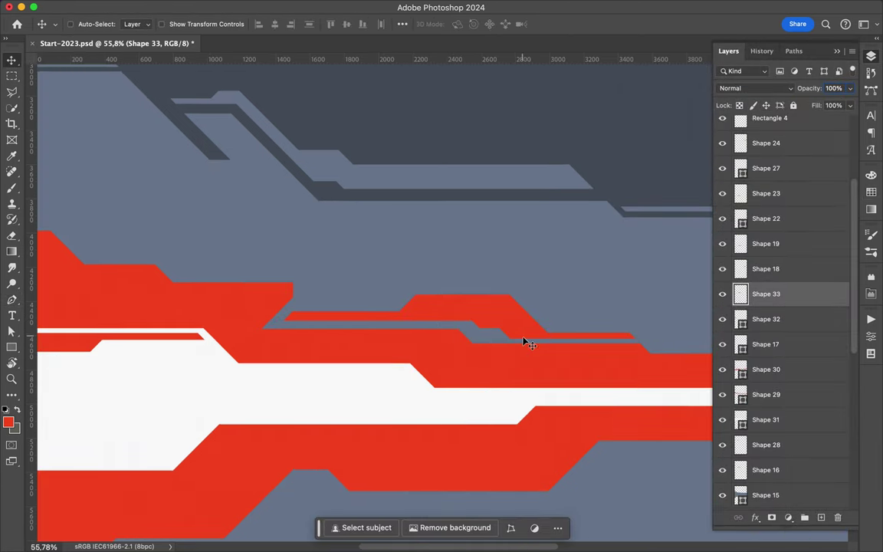
{"action": "left_click", "coordinate": [492, 291]}
{"action": "left_click", "coordinate": [492, 292]}
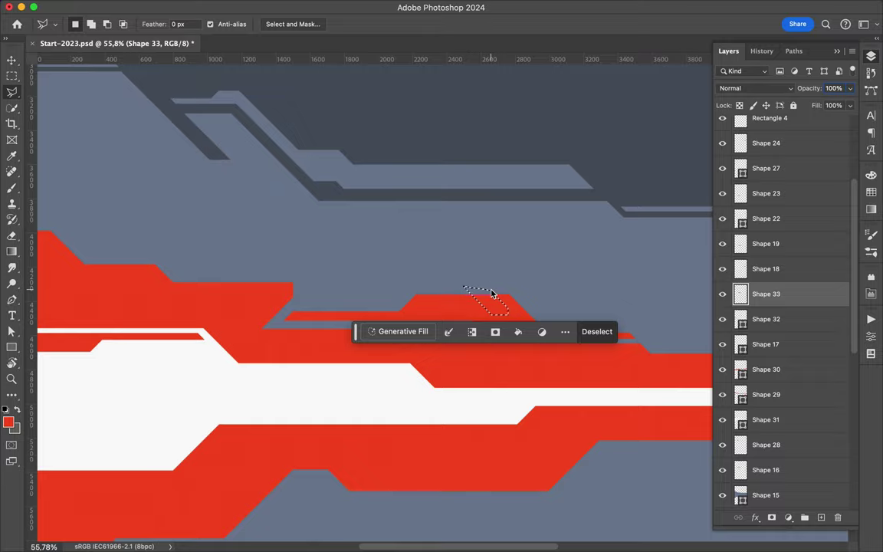
{"action": "scroll", "coordinate": [490, 291], "scroll_direction": "right", "scroll_amount": 15}
Step: Draw a thin red triangular accent on the band's right part
{"action": "key", "text": "p"}
{"action": "left_click", "coordinate": [679, 367]}
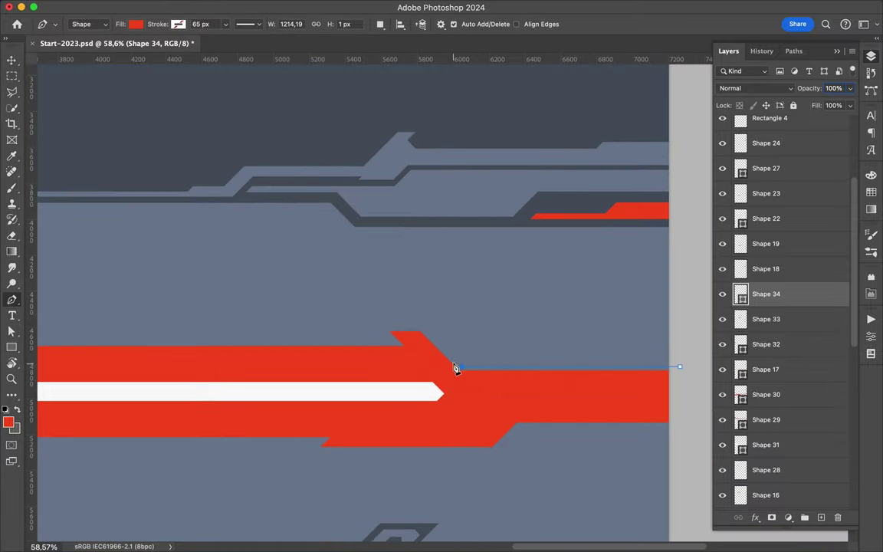
{"action": "left_click", "coordinate": [601, 341]}
{"action": "left_click", "coordinate": [675, 341]}
{"action": "left_click", "coordinate": [679, 366]}
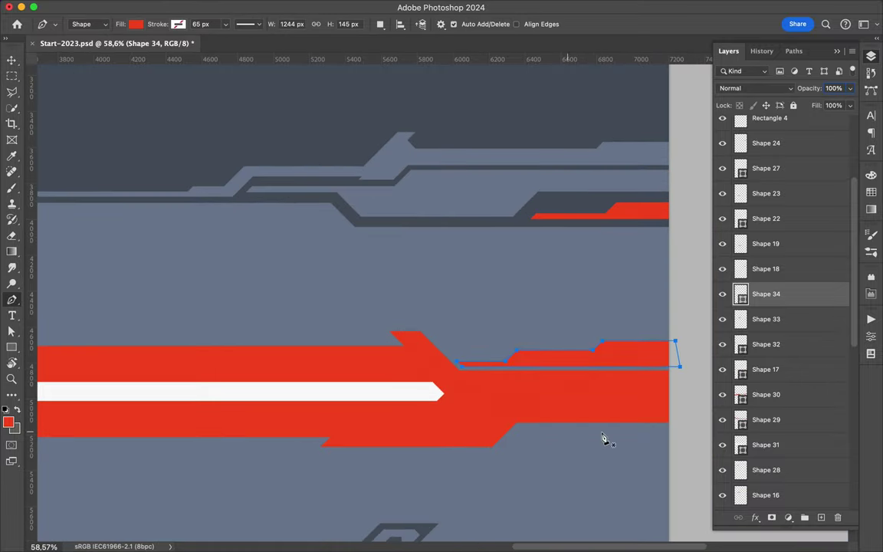
{"action": "scroll", "coordinate": [304, 447], "scroll_direction": "left", "scroll_amount": 4}
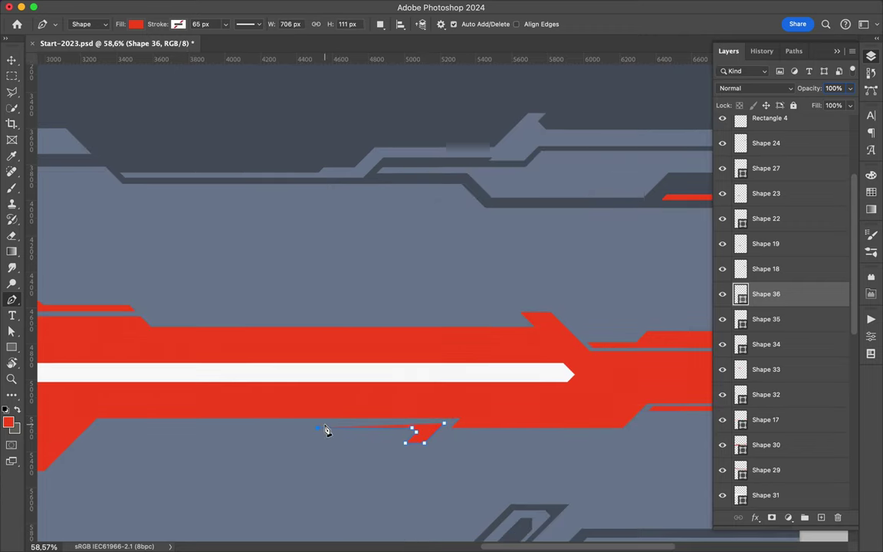
{"action": "scroll", "coordinate": [432, 437], "scroll_direction": "up", "scroll_amount": 1}
Step: Rasterize the right-side accent and cut part of it away with a lasso selection
{"action": "key", "text": "a"}
{"action": "right_click", "coordinate": [758, 293]}
{"action": "key", "text": "Escape"}
{"action": "key", "text": "l"}
{"action": "left_click", "coordinate": [318, 426]}
{"action": "double_click", "coordinate": [465, 418]}
{"action": "key", "text": "v"}
{"action": "scroll", "coordinate": [450, 480], "scroll_direction": "left", "scroll_amount": 10}
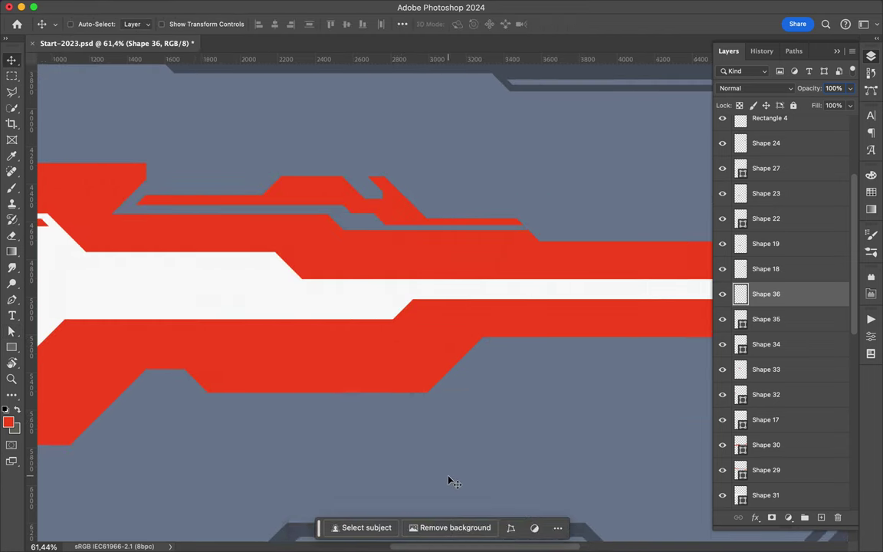
{"action": "scroll", "coordinate": [450, 481], "scroll_direction": "left", "scroll_amount": 5}
Step: Add a red accent below the band, rasterize it and trim it with a lasso selection
{"action": "key", "text": "p"}
{"action": "left_click", "coordinate": [483, 402]}
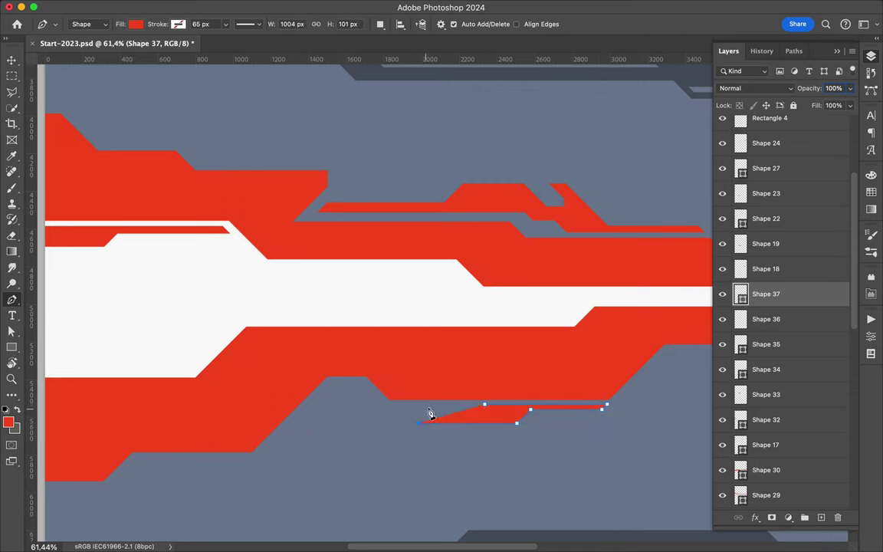
{"action": "key", "text": "a"}
{"action": "right_click", "coordinate": [759, 293]}
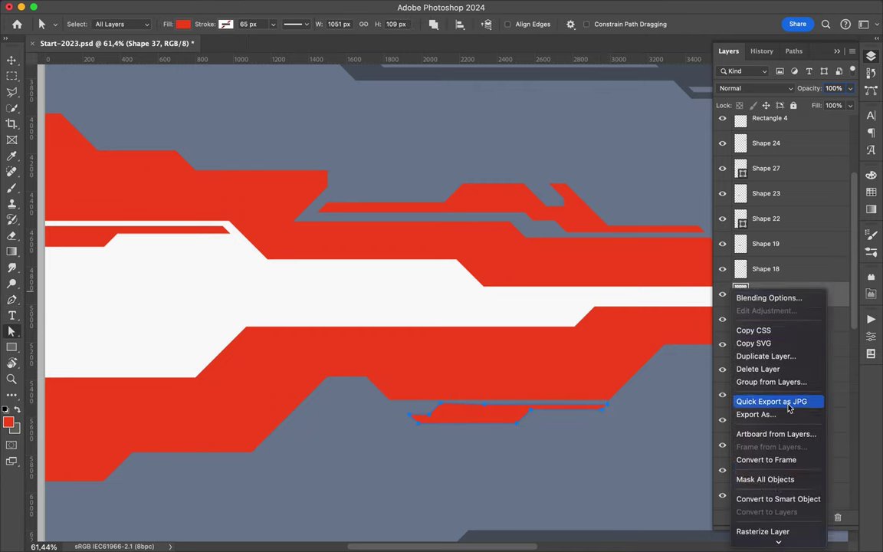
{"action": "key", "text": "Escape"}
{"action": "scroll", "coordinate": [626, 384], "scroll_direction": "up", "scroll_amount": 3}
{"action": "key", "text": "l"}
{"action": "left_click", "coordinate": [567, 437]}
{"action": "left_click", "coordinate": [325, 436]}
{"action": "double_click", "coordinate": [581, 420]}
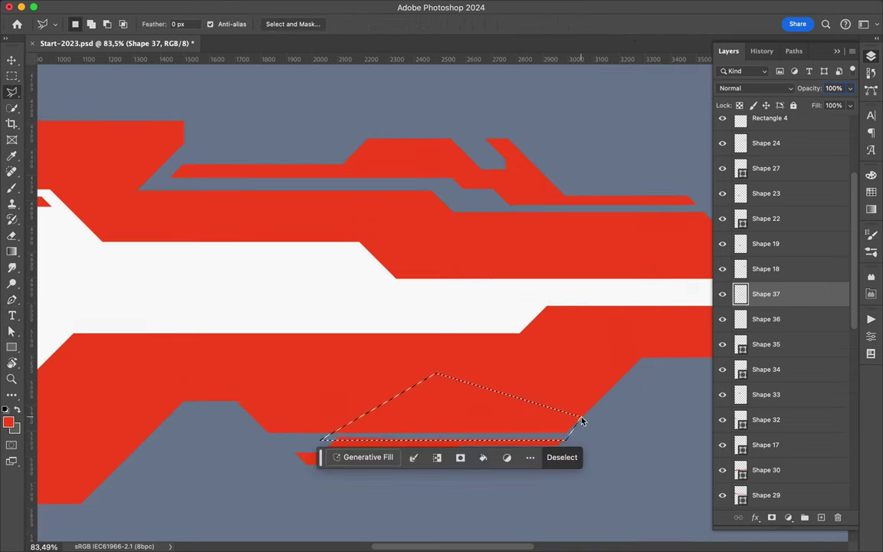
{"action": "key", "text": "ctrl+d"}
{"action": "scroll", "coordinate": [581, 424], "scroll_direction": "down", "scroll_amount": 3}
Step: Draw a small triangle and a lower-left red accent along the band's lower edge
{"action": "key", "text": "p"}
{"action": "left_click", "coordinate": [134, 466]}
{"action": "left_click", "coordinate": [197, 467]}
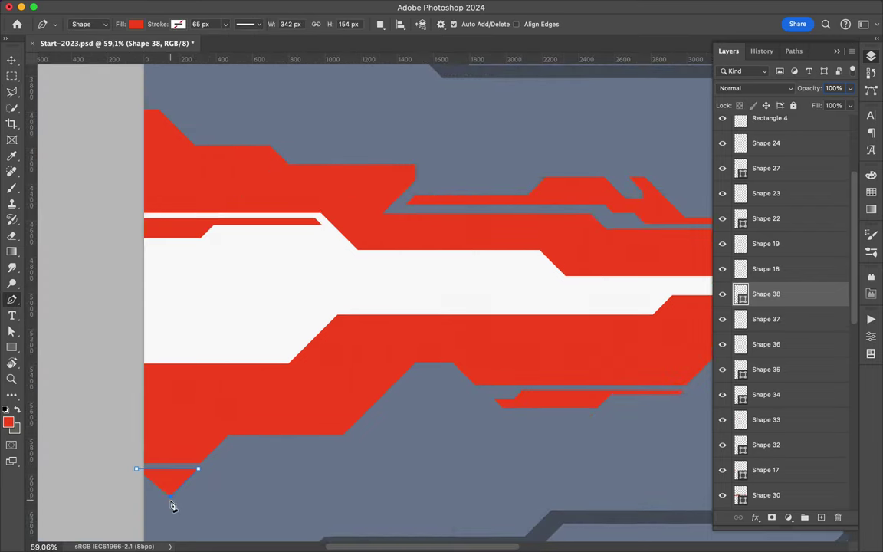
{"action": "scroll", "coordinate": [173, 475], "scroll_direction": "down", "scroll_amount": 2}
{"action": "left_click", "coordinate": [146, 467]}
{"action": "left_click", "coordinate": [180, 467]}
{"action": "left_click", "coordinate": [239, 410]}
{"action": "left_click", "coordinate": [338, 410]}
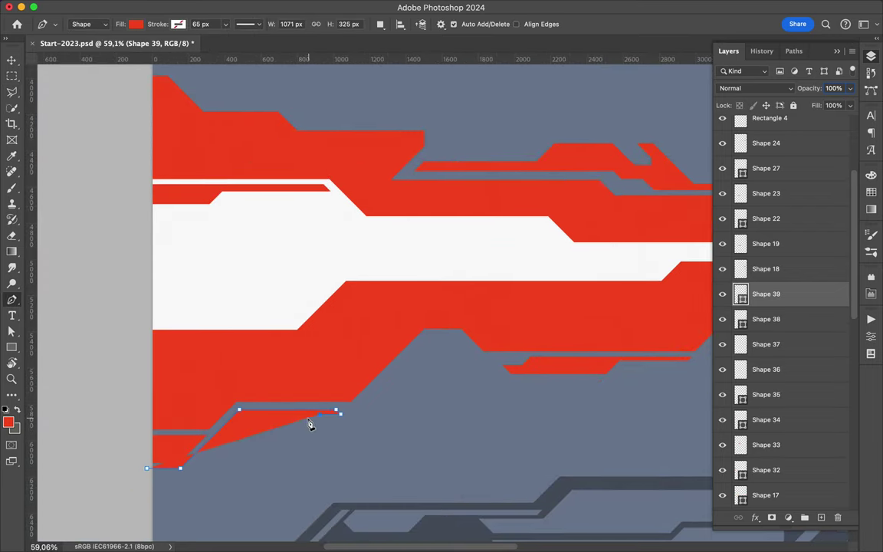
{"action": "key", "text": "v"}
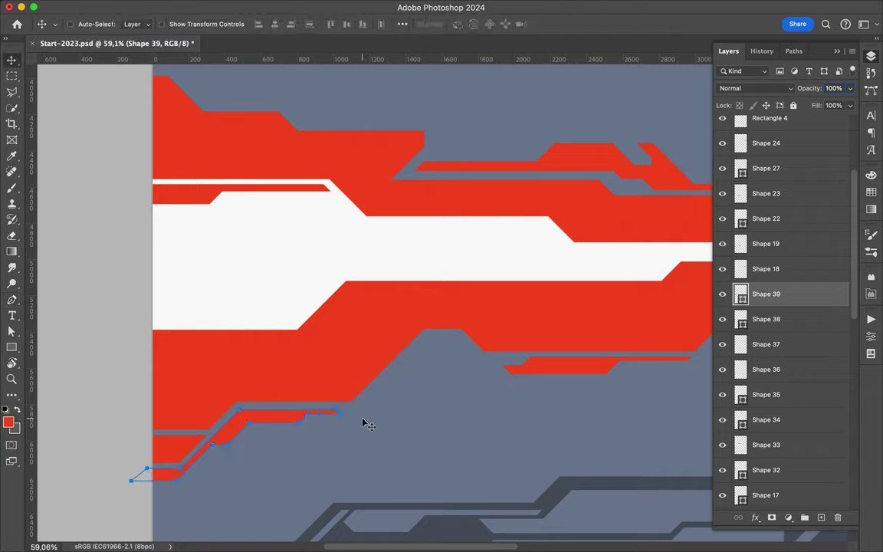
{"action": "scroll", "coordinate": [363, 420], "scroll_direction": "up", "scroll_amount": 5}
{"action": "scroll", "coordinate": [367, 423], "scroll_direction": "down", "scroll_amount": 3}
{"action": "scroll", "coordinate": [366, 424], "scroll_direction": "up", "scroll_amount": 2}
{"action": "scroll", "coordinate": [366, 423], "scroll_direction": "up", "scroll_amount": 2}
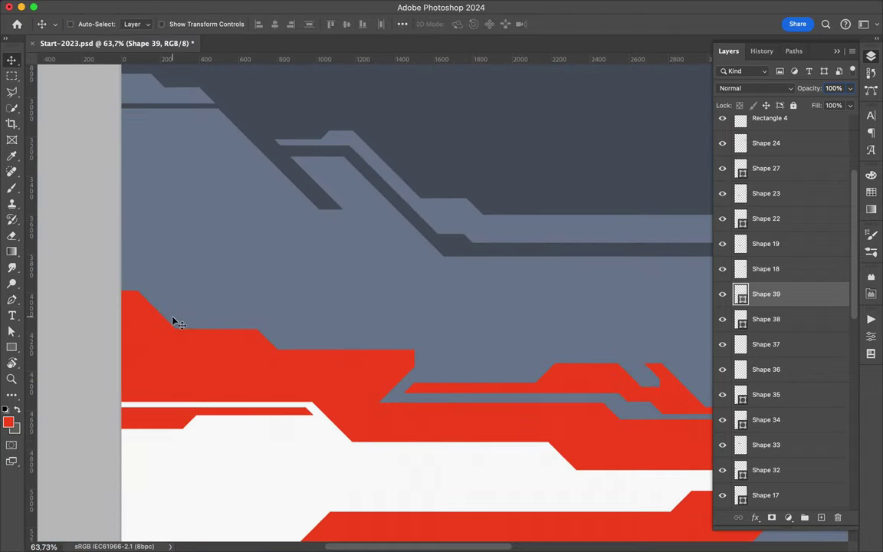
Step: Draw a small red accent at the band's upper-left
{"action": "key", "text": "p"}
{"action": "left_click", "coordinate": [158, 301]}
{"action": "left_click", "coordinate": [179, 321]}
{"action": "left_click", "coordinate": [252, 321]}
Step: Rasterize the upper-left accent and delete two lasso-selected parts from it
{"action": "right_click", "coordinate": [822, 296]}
{"action": "key", "text": "Escape"}
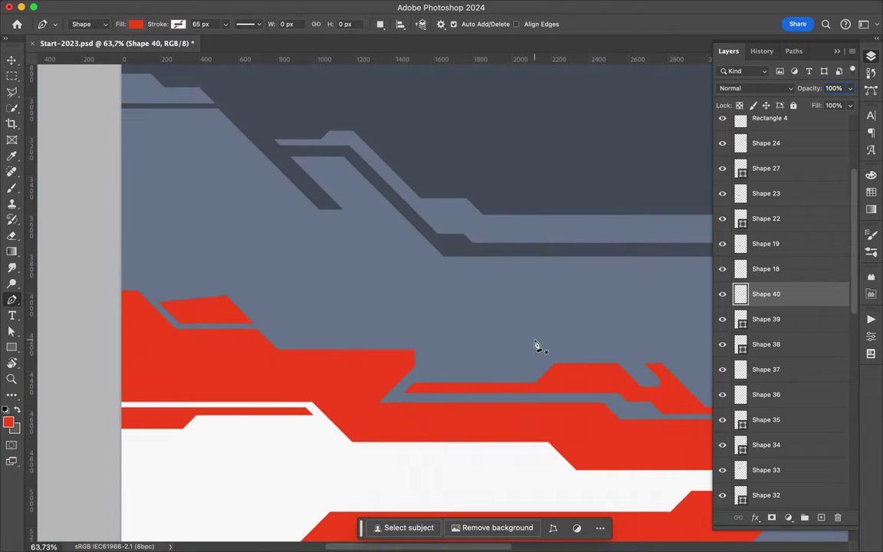
{"action": "key", "text": "l"}
{"action": "left_click", "coordinate": [158, 305]}
{"action": "left_click", "coordinate": [159, 304]}
{"action": "key", "text": "Delete"}
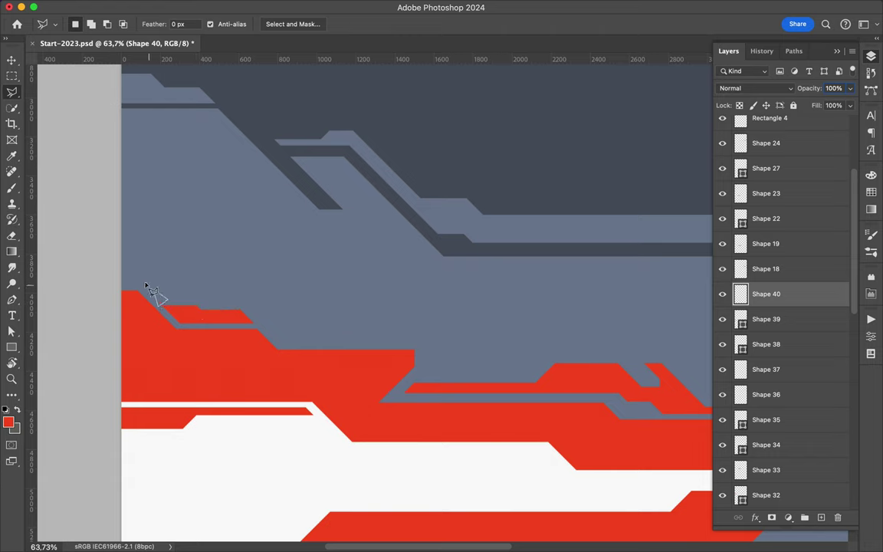
{"action": "left_click", "coordinate": [252, 314]}
{"action": "key", "text": "Return"}
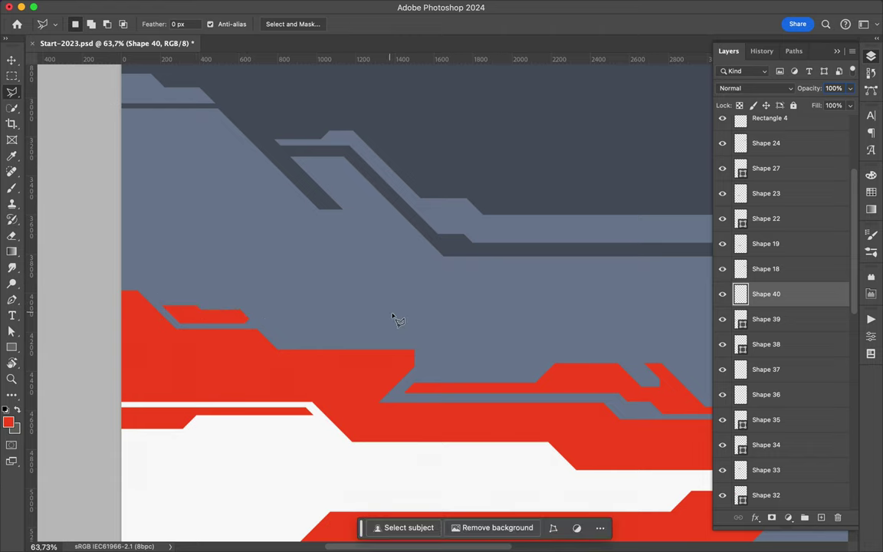
{"action": "scroll", "coordinate": [395, 318], "scroll_direction": "down", "scroll_amount": 5}
{"action": "scroll", "coordinate": [399, 321], "scroll_direction": "up", "scroll_amount": 3}
{"action": "scroll", "coordinate": [398, 321], "scroll_direction": "up", "scroll_amount": 2}
Step: Draw a white sliver below the white stripe and trim off its lower part
{"action": "key", "text": "p"}
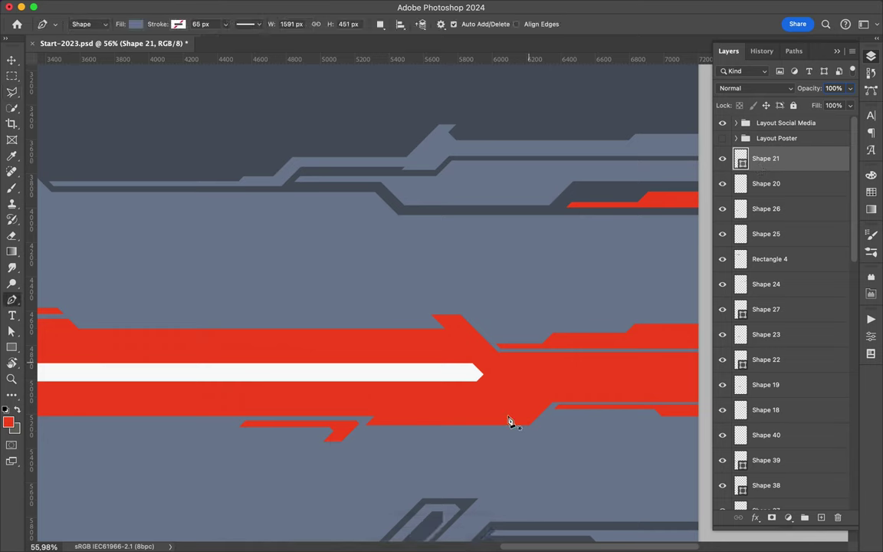
{"action": "scroll", "coordinate": [508, 420], "scroll_direction": "up", "scroll_amount": 3}
{"action": "left_click", "coordinate": [488, 421]}
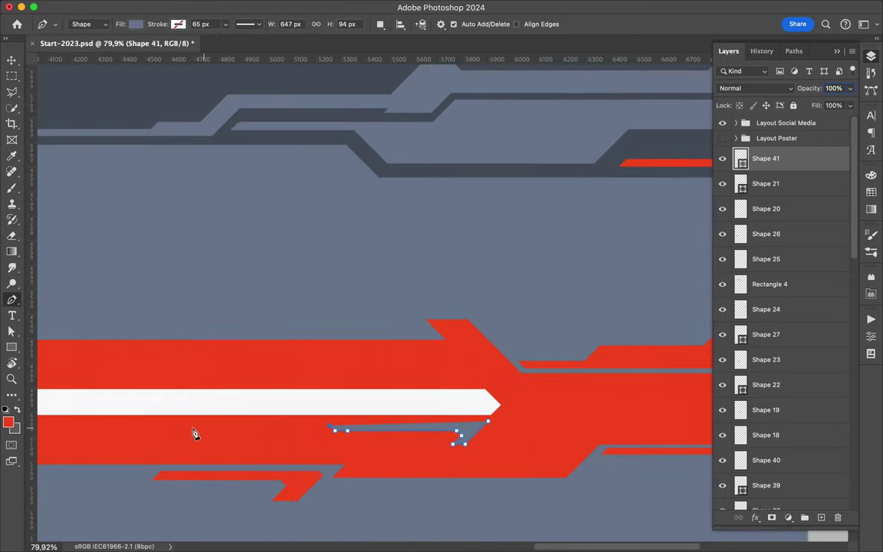
{"action": "left_click", "coordinate": [489, 426]}
{"action": "key", "text": "x"}
{"action": "key", "text": "alt+BackSpace"}
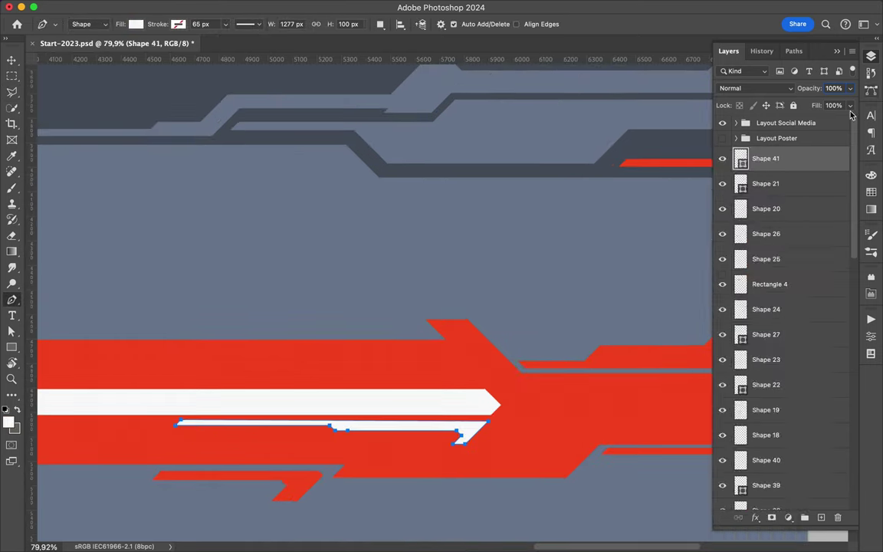
{"action": "key", "text": "l"}
{"action": "mouse_move", "coordinate": [491, 426]}
{"action": "left_mouse_down"}
{"action": "mouse_move", "coordinate": [508, 420]}
{"action": "mouse_move", "coordinate": [474, 424]}
{"action": "left_mouse_up"}
{"action": "key", "text": "Delete"}
{"action": "key", "text": "ctrl+d"}
{"action": "key", "text": "v"}
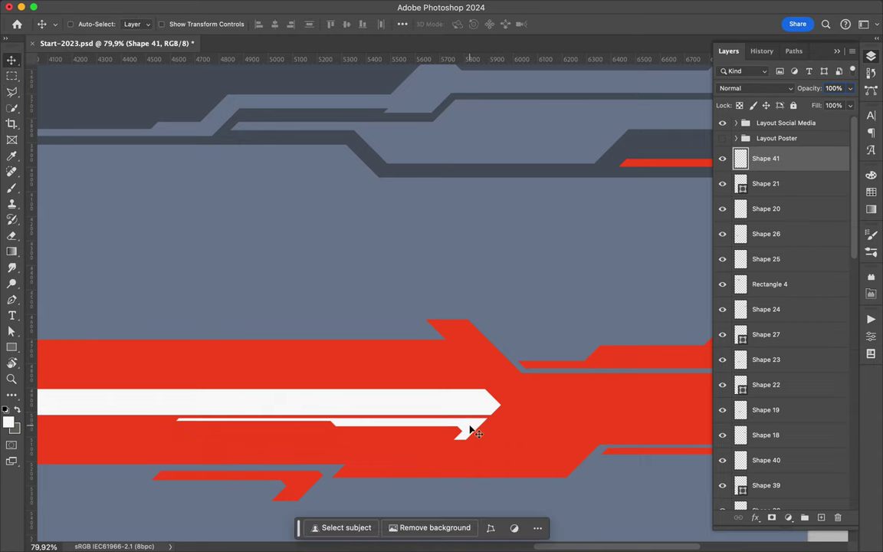
Step: Draw a thin white spike starting at the stripe tip
{"action": "scroll", "coordinate": [472, 431], "scroll_direction": "right", "scroll_amount": 3}
{"action": "scroll", "coordinate": [472, 431], "scroll_direction": "right", "scroll_amount": 2}
{"action": "key", "text": "p"}
{"action": "left_click", "coordinate": [354, 431]}
{"action": "left_click", "coordinate": [366, 421]}
{"action": "left_click", "coordinate": [578, 431]}
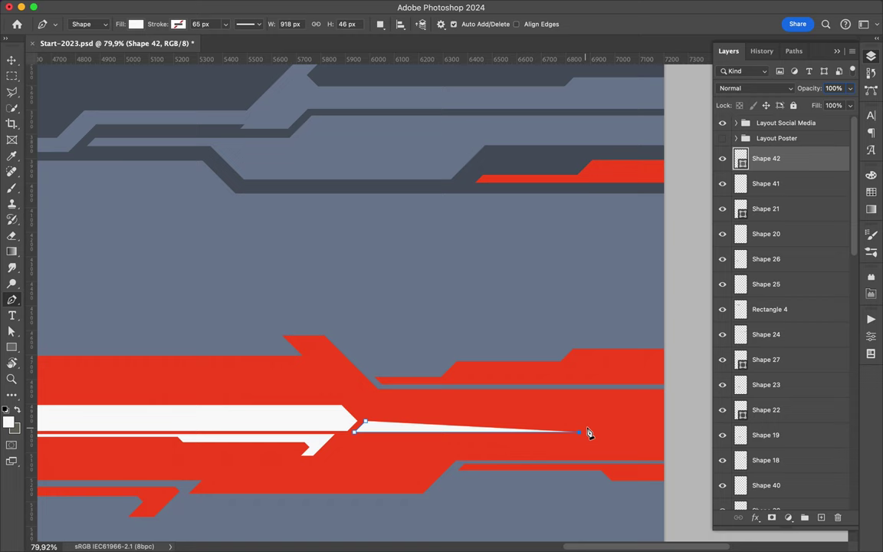
{"action": "key", "text": "l"}
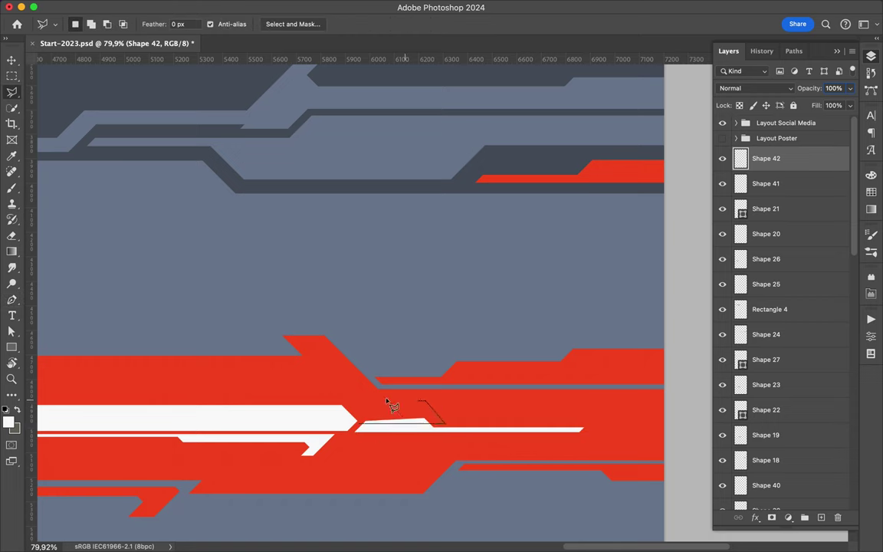
{"action": "scroll", "coordinate": [331, 400], "scroll_direction": "left", "scroll_amount": 5}
Step: Draw a thin white sliver along the top of the white stripe
{"action": "key", "text": "p"}
{"action": "scroll", "coordinate": [331, 400], "scroll_direction": "left", "scroll_amount": 3}
{"action": "left_click", "coordinate": [151, 399]}
{"action": "left_click", "coordinate": [157, 380]}
{"action": "left_click", "coordinate": [490, 395]}
{"action": "left_click", "coordinate": [541, 399]}
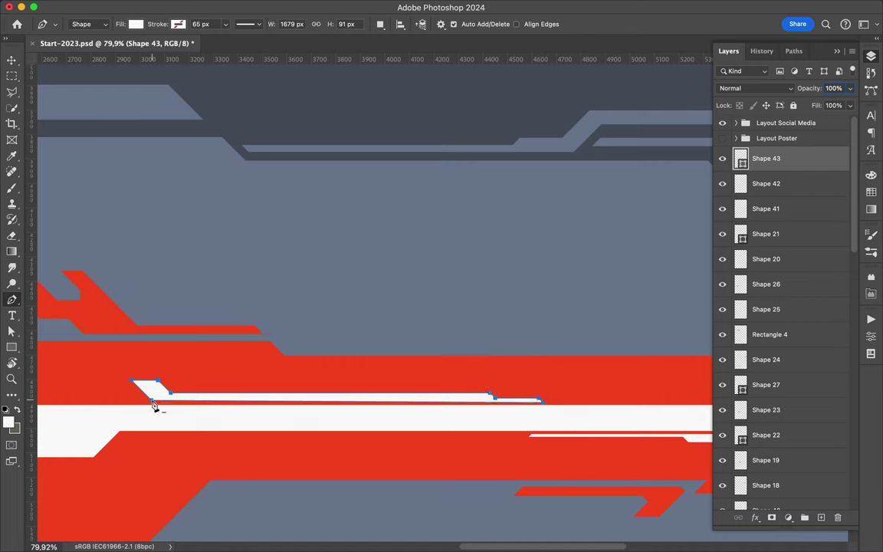
{"action": "left_click", "coordinate": [153, 401]}
Step: Rasterize Shape 43 and cut away the unwanted stripe end with a lasso selection
{"action": "right_click", "coordinate": [766, 158]}
{"action": "left_click", "coordinate": [751, 390]}
{"action": "key", "text": "l"}
{"action": "scroll", "coordinate": [565, 416], "scroll_direction": "up", "scroll_amount": 3}
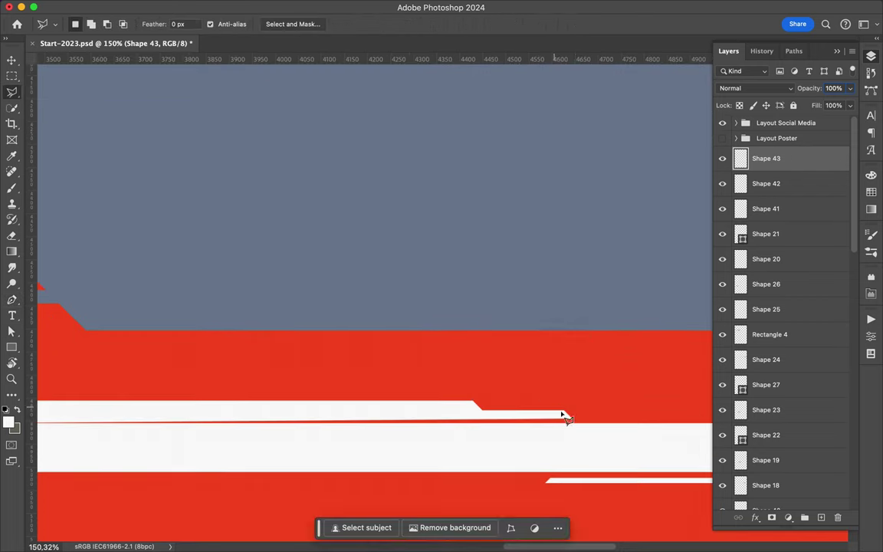
{"action": "left_click", "coordinate": [358, 402]}
{"action": "left_click", "coordinate": [522, 403]}
{"action": "scroll", "coordinate": [645, 386], "scroll_direction": "right", "scroll_amount": 3}
{"action": "double_click", "coordinate": [680, 341]}
{"action": "key", "text": "ctrl+d"}
{"action": "key", "text": "m"}
{"action": "scroll", "coordinate": [680, 341], "scroll_direction": "down", "scroll_amount": 3}
{"action": "scroll", "coordinate": [197, 302], "scroll_direction": "down", "scroll_amount": 3}
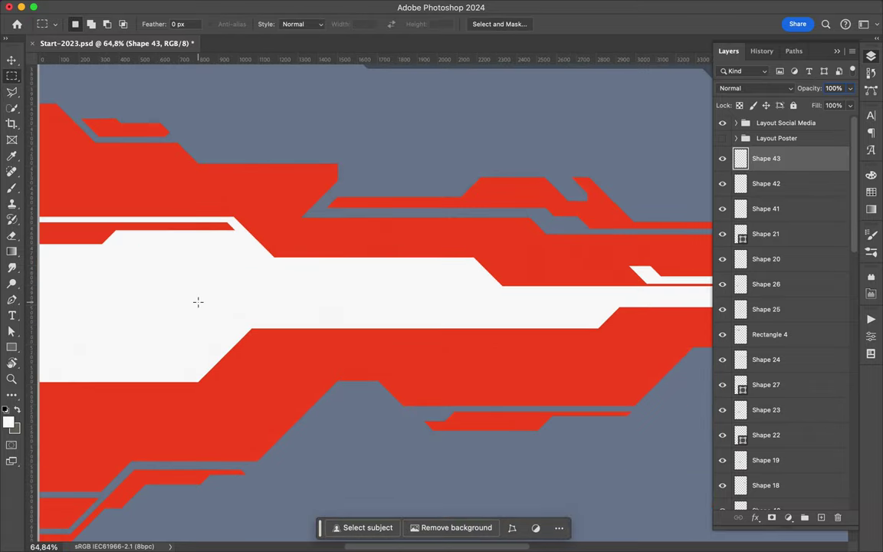
Step: Draw a white arrow-like angular accent at the left end of the stripes
{"action": "key", "text": "p"}
{"action": "scroll", "coordinate": [198, 302], "scroll_direction": "up", "scroll_amount": 2}
{"action": "left_click", "coordinate": [311, 337]}
{"action": "left_click", "coordinate": [234, 414]}
{"action": "left_click", "coordinate": [178, 416]}
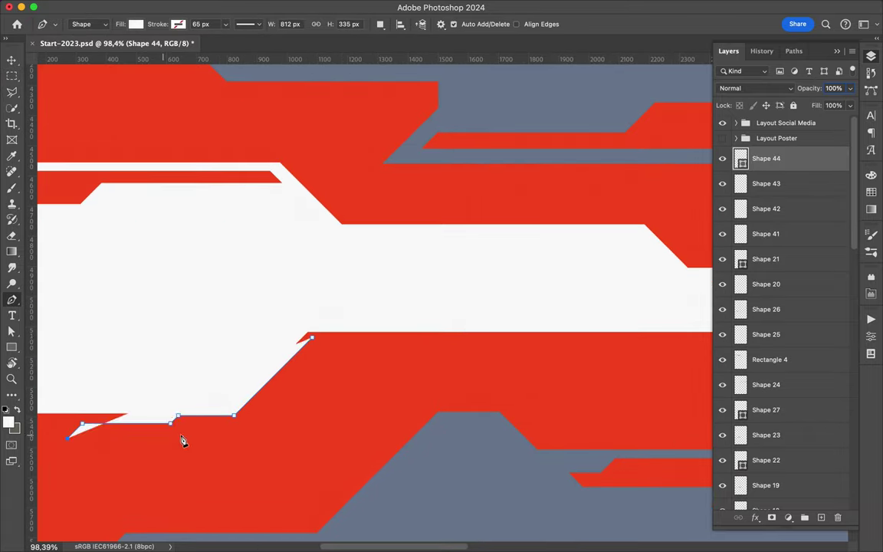
{"action": "left_click", "coordinate": [193, 439]}
{"action": "left_click", "coordinate": [234, 447]}
{"action": "left_click", "coordinate": [224, 468]}
{"action": "left_click", "coordinate": [255, 468]}
{"action": "left_click", "coordinate": [279, 401]}
{"action": "left_click", "coordinate": [313, 339]}
Step: Draw a small white trapezoid accent beside it
{"action": "key", "text": "l"}
{"action": "scroll", "coordinate": [266, 420], "scroll_direction": "left", "scroll_amount": 8}
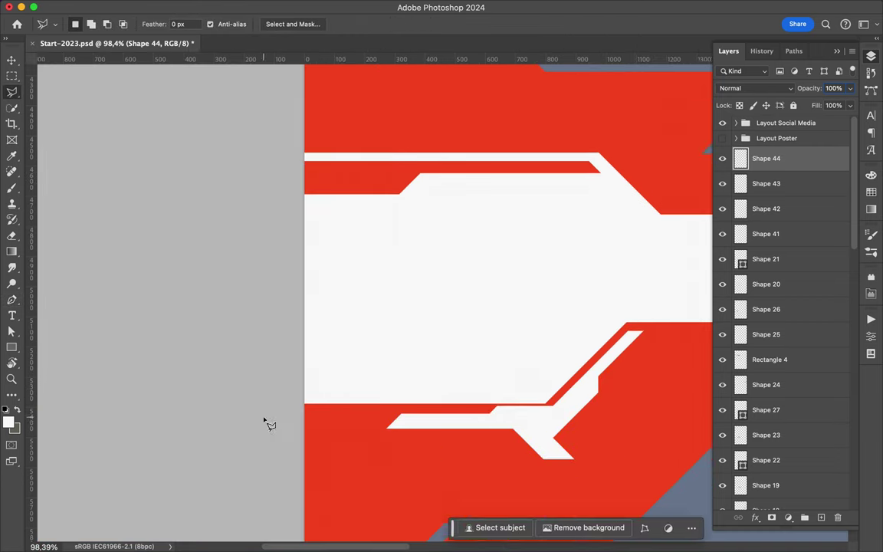
{"action": "key", "text": "p"}
{"action": "left_click", "coordinate": [306, 410]}
{"action": "left_click", "coordinate": [389, 410]}
{"action": "left_click", "coordinate": [395, 416]}
{"action": "left_click", "coordinate": [354, 456]}
{"action": "left_click", "coordinate": [338, 456]}
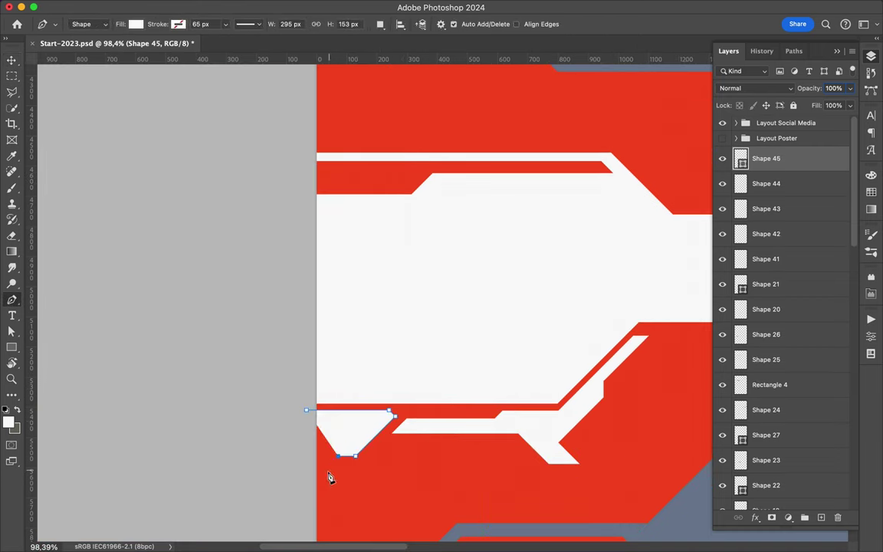
{"action": "left_click", "coordinate": [307, 411]}
Step: Draw a thin white angular sliver above the stripes
{"action": "scroll", "coordinate": [291, 344], "scroll_direction": "up", "scroll_amount": 3}
{"action": "left_click", "coordinate": [288, 242]}
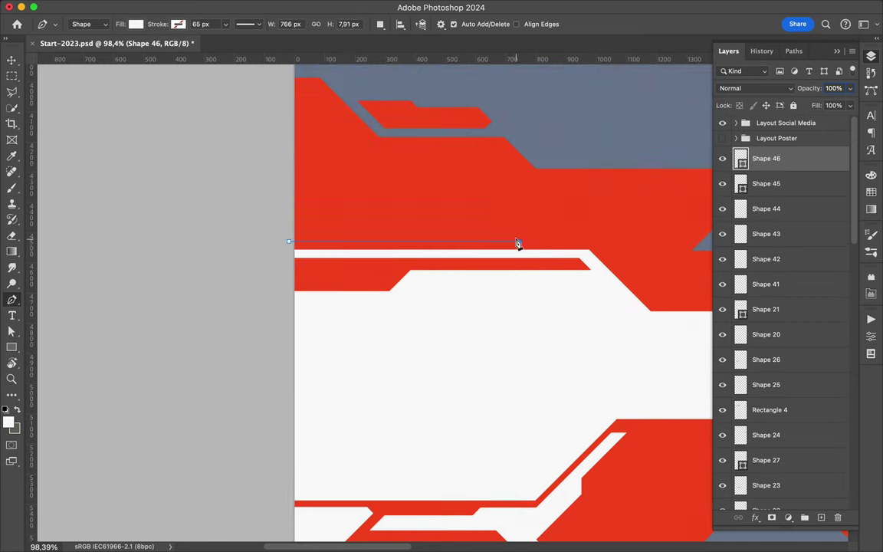
{"action": "left_click", "coordinate": [399, 199]}
{"action": "left_click", "coordinate": [373, 200]}
{"action": "left_click", "coordinate": [387, 213]}
{"action": "left_click", "coordinate": [289, 242]}
{"action": "scroll", "coordinate": [289, 245], "scroll_direction": "down", "scroll_amount": 10}
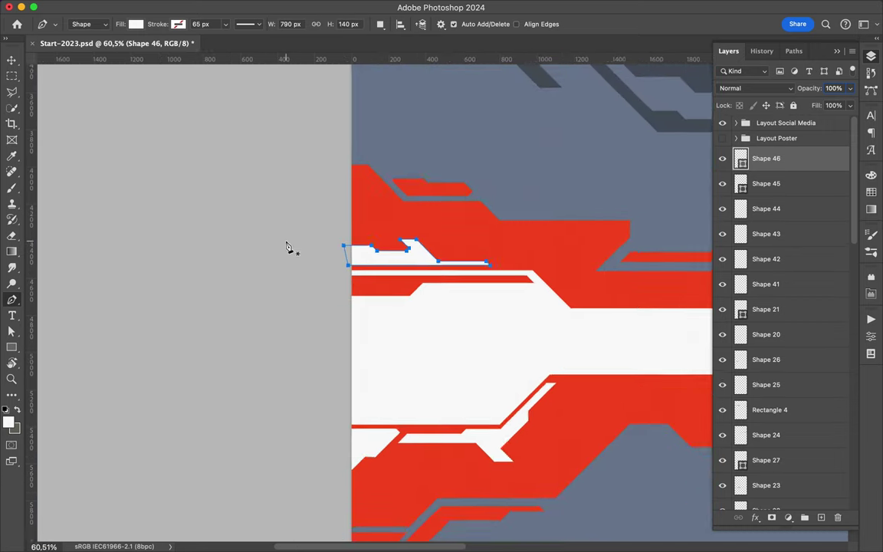
{"action": "scroll", "coordinate": [407, 238], "scroll_direction": "up", "scroll_amount": 4}
{"action": "scroll", "coordinate": [383, 253], "scroll_direction": "up", "scroll_amount": 2}
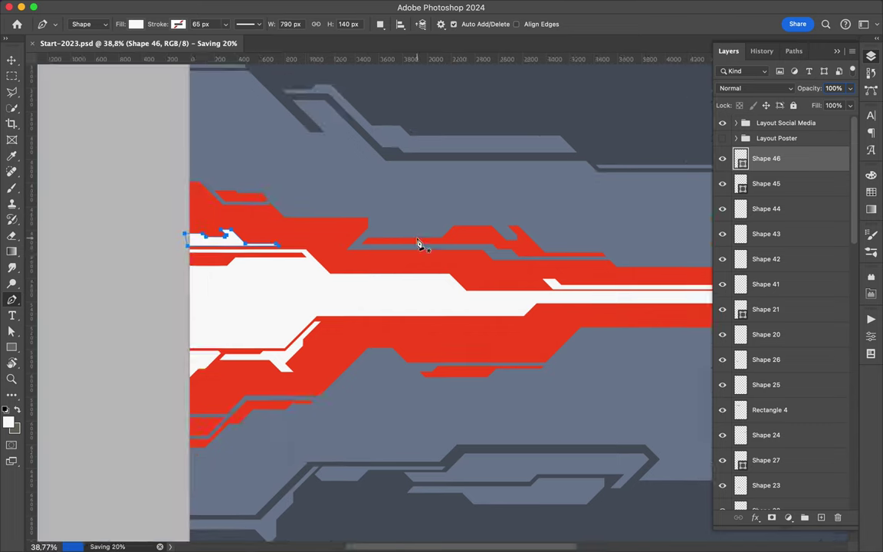
{"action": "scroll", "coordinate": [387, 266], "scroll_direction": "up", "scroll_amount": 4}
Step: Draw a small navy parallelogram in the white gap near the top
{"action": "scroll", "coordinate": [387, 269], "scroll_direction": "up", "scroll_amount": 3}
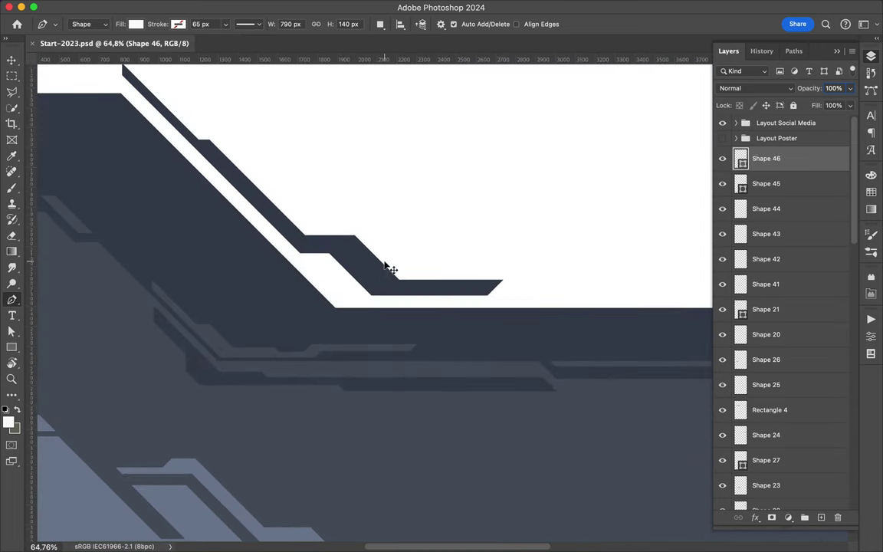
{"action": "key", "text": "v"}
{"action": "left_click", "coordinate": [298, 294]}
{"action": "key", "text": "a"}
{"action": "scroll", "coordinate": [323, 270], "scroll_direction": "up", "scroll_amount": 3}
{"action": "key", "text": "p"}
{"action": "left_click", "coordinate": [224, 235]}
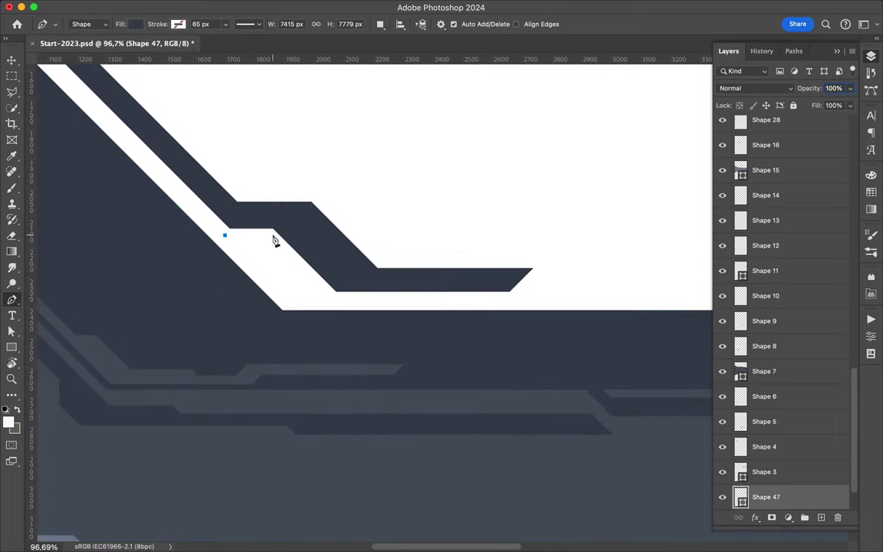
{"action": "left_click", "coordinate": [273, 236]}
{"action": "left_click", "coordinate": [331, 294]}
{"action": "left_click", "coordinate": [284, 301]}
{"action": "left_click", "coordinate": [225, 236]}
Step: Make a polygonal lasso selection around the parallelogram
{"action": "right_click", "coordinate": [793, 496]}
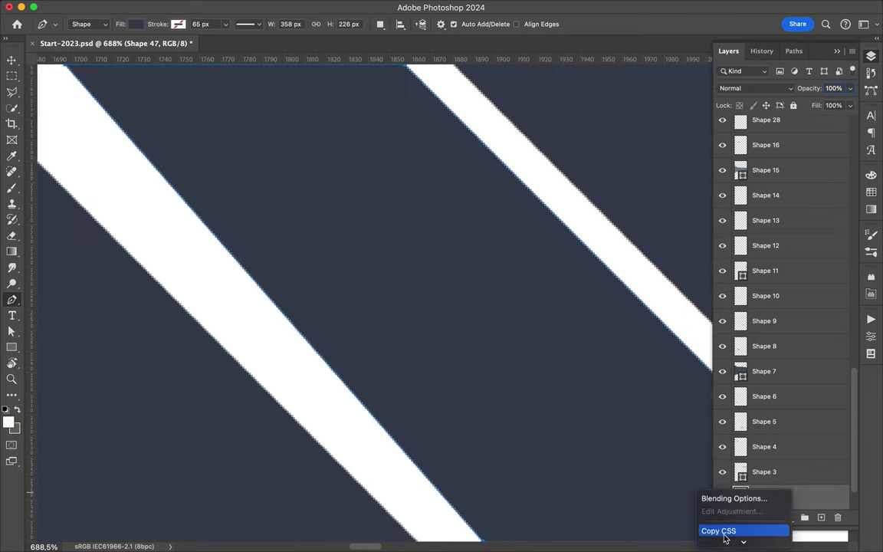
{"action": "key", "text": "Escape"}
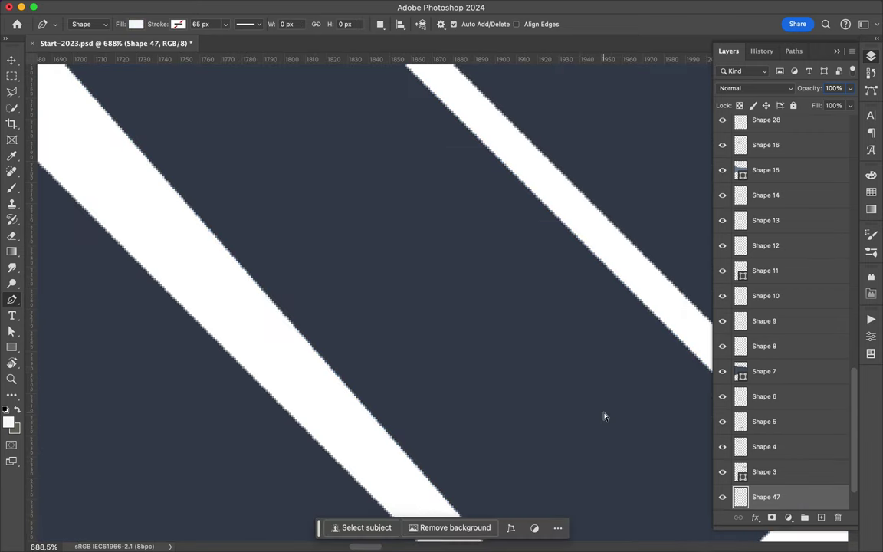
{"action": "key", "text": "ctrl+0"}
{"action": "scroll", "coordinate": [313, 186], "scroll_direction": "up", "scroll_amount": 3}
{"action": "key", "text": "l"}
{"action": "left_click", "coordinate": [303, 165]}
{"action": "left_click", "coordinate": [338, 166]}
{"action": "left_click", "coordinate": [379, 217]}
{"action": "double_click", "coordinate": [345, 219]}
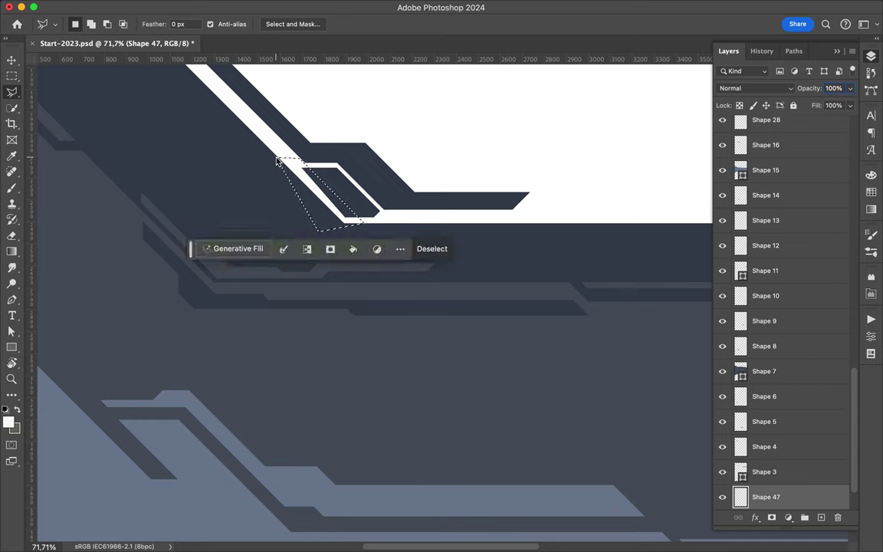
Step: Reselect the parallelogram piece and nudge it slightly left
{"action": "key", "text": "v"}
{"action": "scroll", "coordinate": [281, 164], "scroll_direction": "up", "scroll_amount": 2}
{"action": "key", "text": "l"}
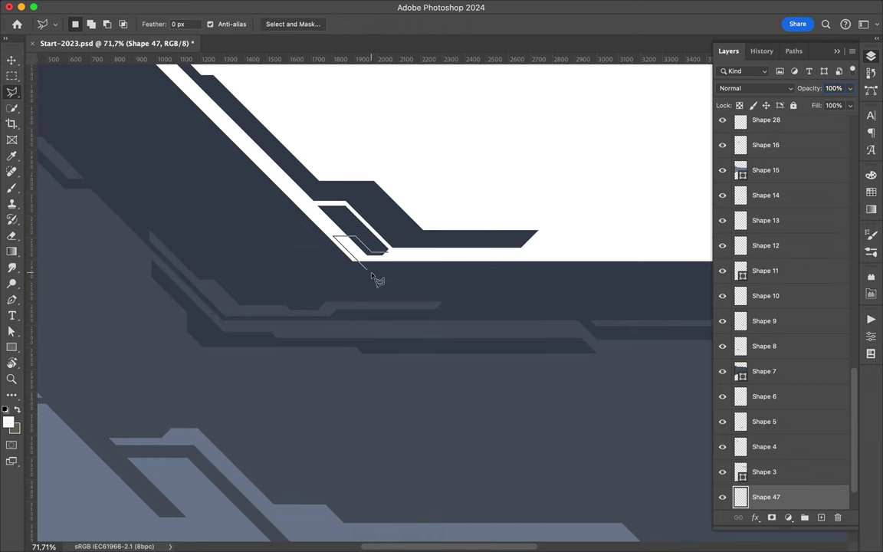
{"action": "double_click", "coordinate": [378, 281]}
{"action": "key", "text": "v"}
{"action": "left_click_drag", "start_coordinate": [368, 237], "coordinate": [365, 239]}
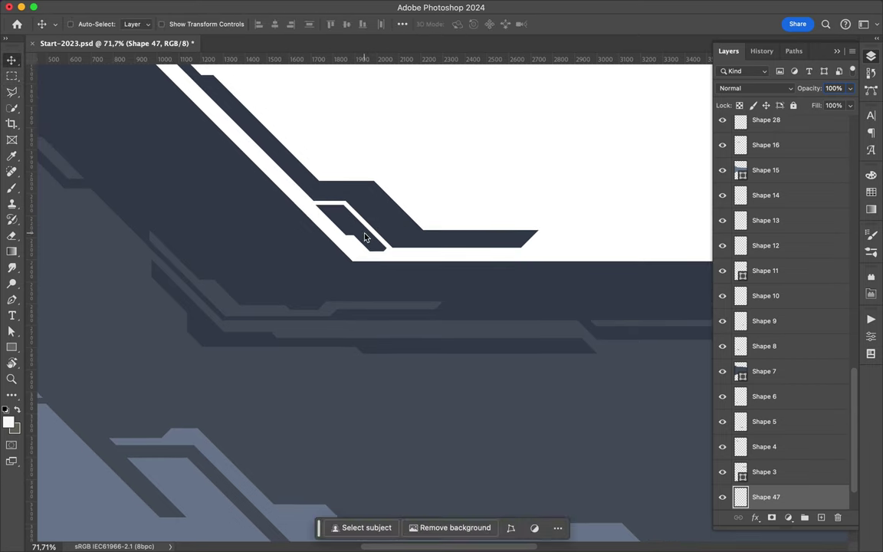
Step: Draw an angular bracket shape and fill it dark navy from Swatches
{"action": "scroll", "coordinate": [360, 253], "scroll_direction": "right", "scroll_amount": 5}
{"action": "key", "text": "p"}
{"action": "left_click", "coordinate": [185, 371]}
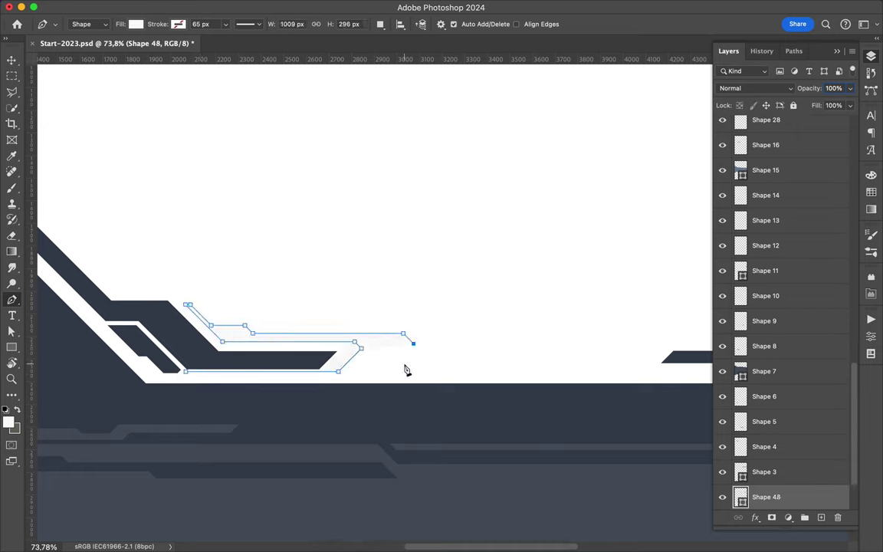
{"action": "left_click", "coordinate": [184, 373]}
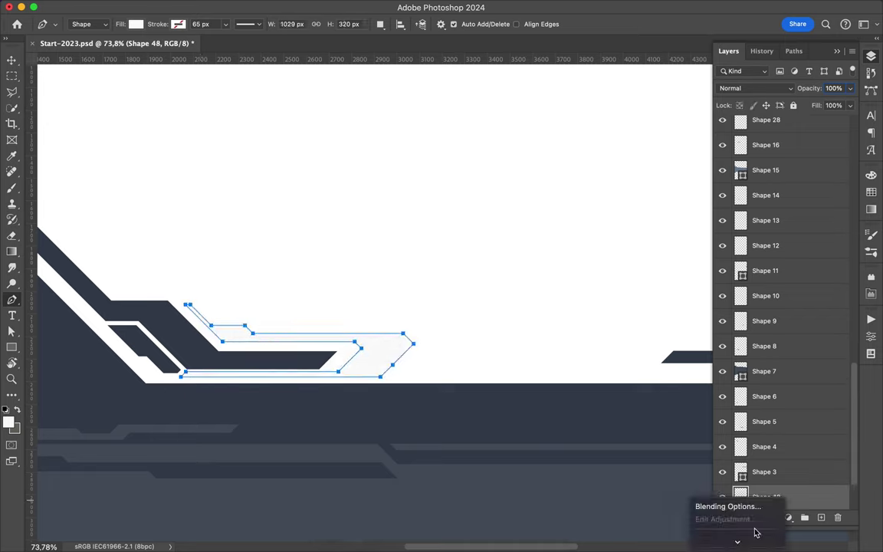
{"action": "key", "text": "a"}
{"action": "left_click", "coordinate": [872, 192]}
{"action": "left_click", "coordinate": [755, 203]}
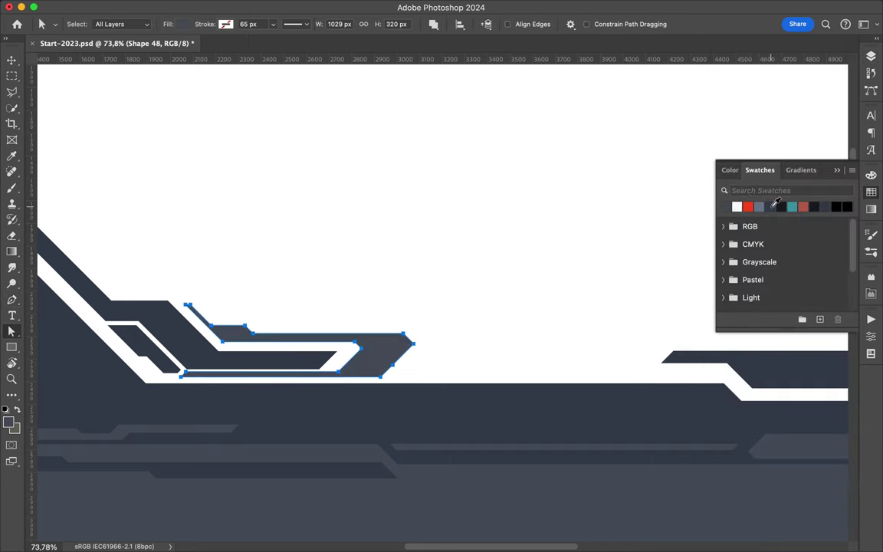
{"action": "key", "text": "v"}
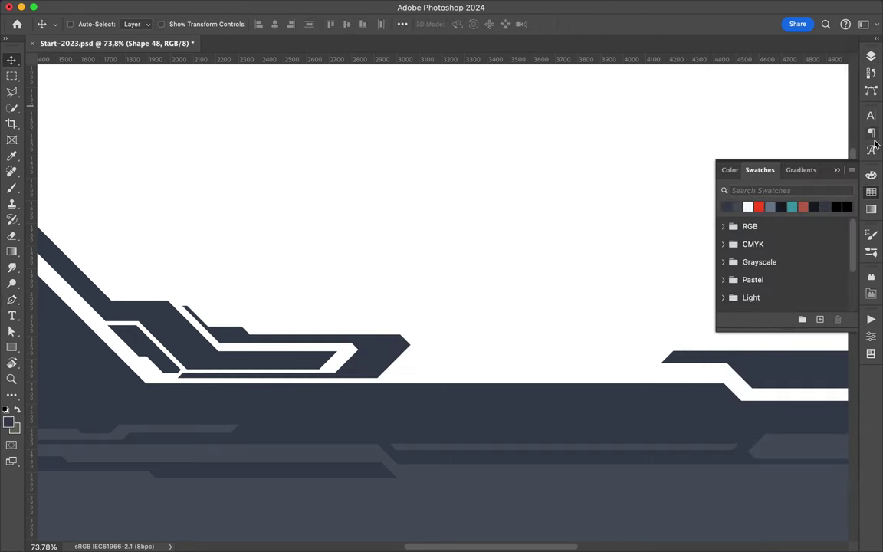
{"action": "left_click", "coordinate": [872, 192]}
{"action": "right_click", "coordinate": [766, 496]}
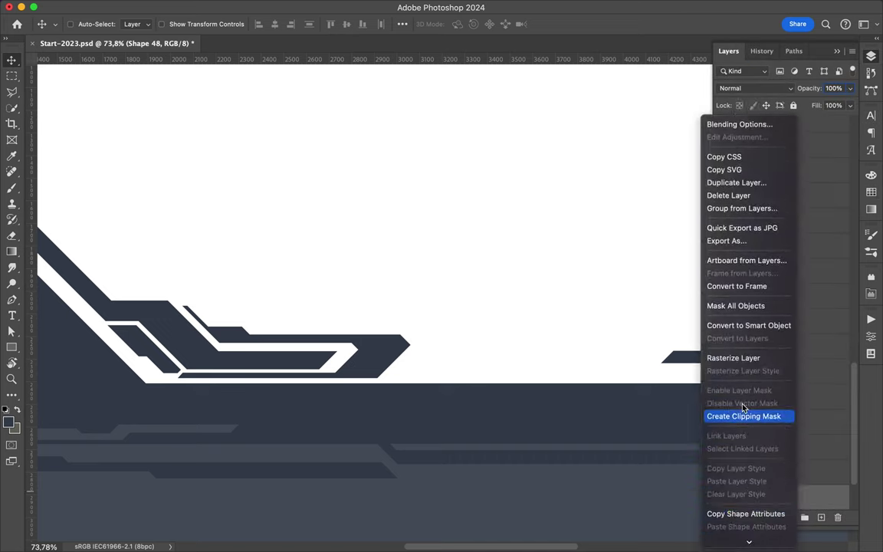
{"action": "left_click", "coordinate": [748, 414]}
Step: Draw a long navy angular accent along the white line
{"action": "key", "text": "l"}
{"action": "key", "text": "m"}
{"action": "left_click", "coordinate": [327, 365], "text": "ctrl"}
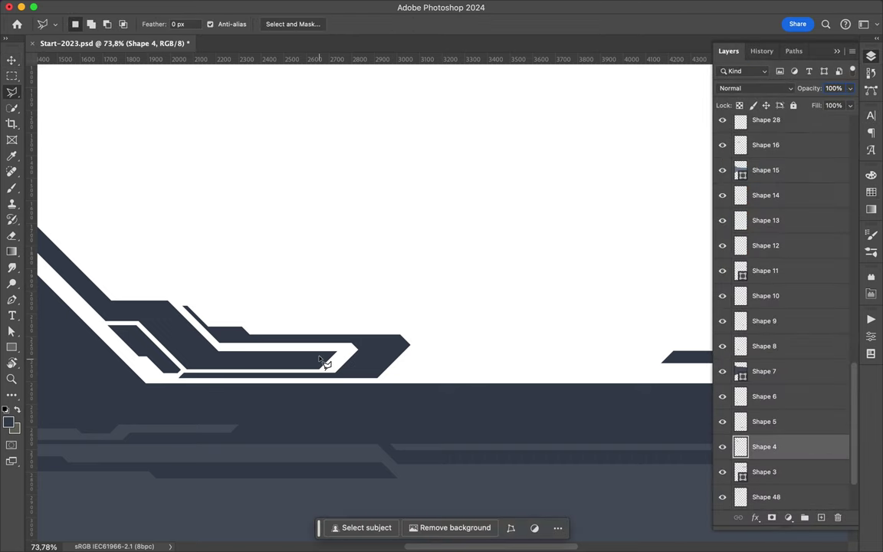
{"action": "scroll", "coordinate": [412, 340], "scroll_direction": "right", "scroll_amount": 5}
{"action": "key", "text": "p"}
{"action": "left_click", "coordinate": [439, 378]}
{"action": "left_click", "coordinate": [361, 377]}
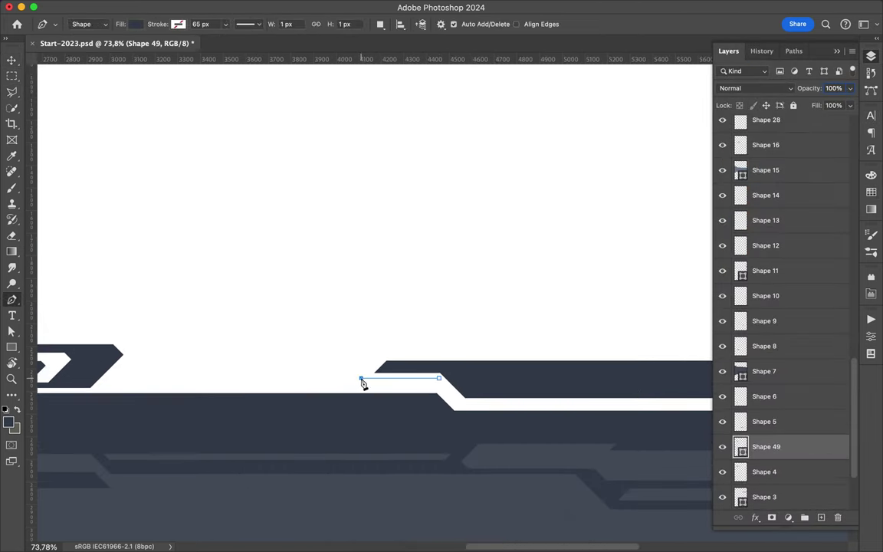
{"action": "left_click", "coordinate": [169, 378]}
{"action": "left_click", "coordinate": [157, 390]}
{"action": "left_click", "coordinate": [443, 389]}
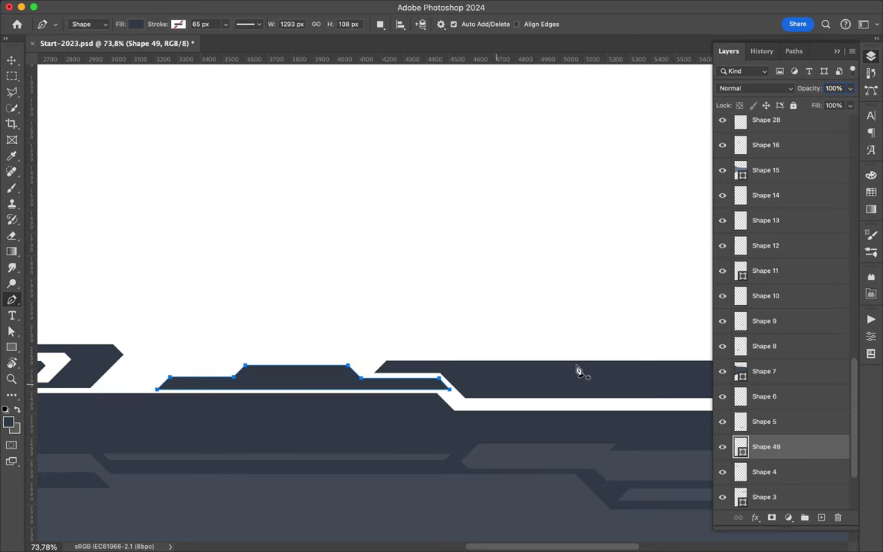
{"action": "key", "text": "a"}
{"action": "left_click", "coordinate": [203, 379]}
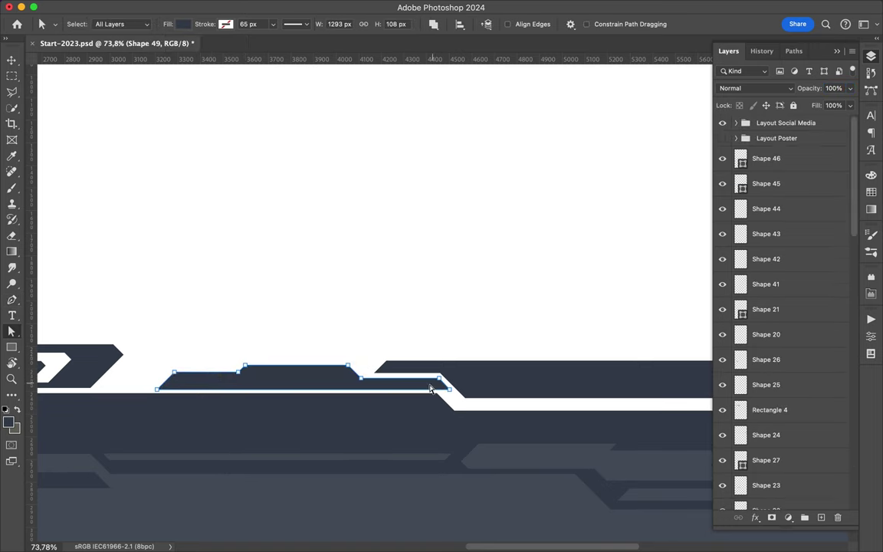
Step: Trim a small sliver from the navy accent, then fit the whole poster in view
{"action": "scroll", "coordinate": [781, 306], "scroll_direction": "down", "scroll_amount": 10}
{"action": "right_click", "coordinate": [766, 497]}
{"action": "key", "text": "Escape"}
{"action": "key", "text": "l"}
{"action": "left_click_drag", "start_coordinate": [239, 388], "coordinate": [279, 391]}
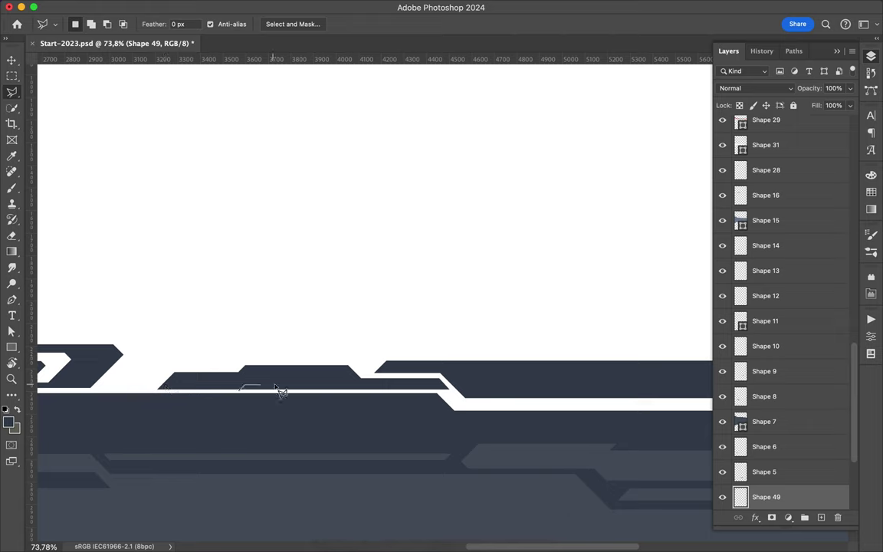
{"action": "double_click", "coordinate": [360, 383]}
{"action": "key", "text": "ctrl+d"}
{"action": "key", "text": "v"}
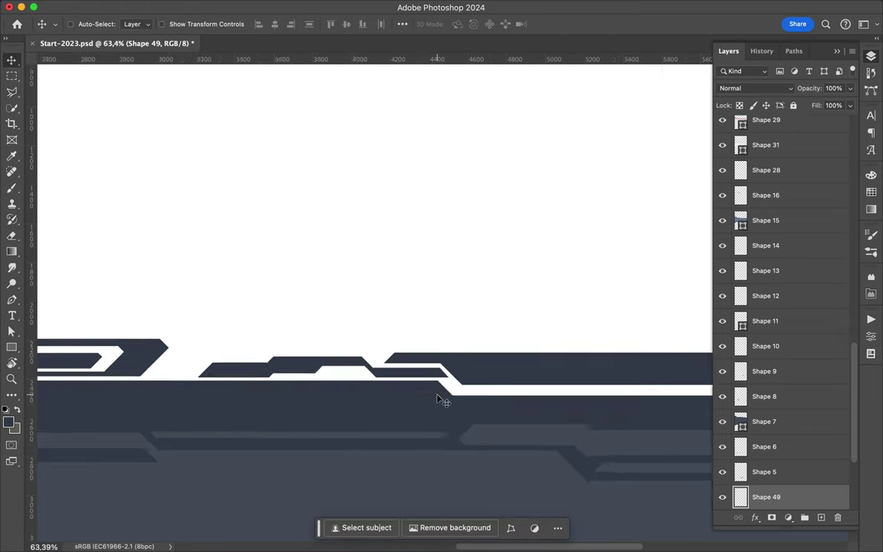
{"action": "scroll", "coordinate": [437, 397], "scroll_direction": "right", "scroll_amount": 10}
{"action": "key", "text": "ctrl+0"}
{"action": "scroll", "coordinate": [408, 287], "scroll_direction": "up", "scroll_amount": 3}
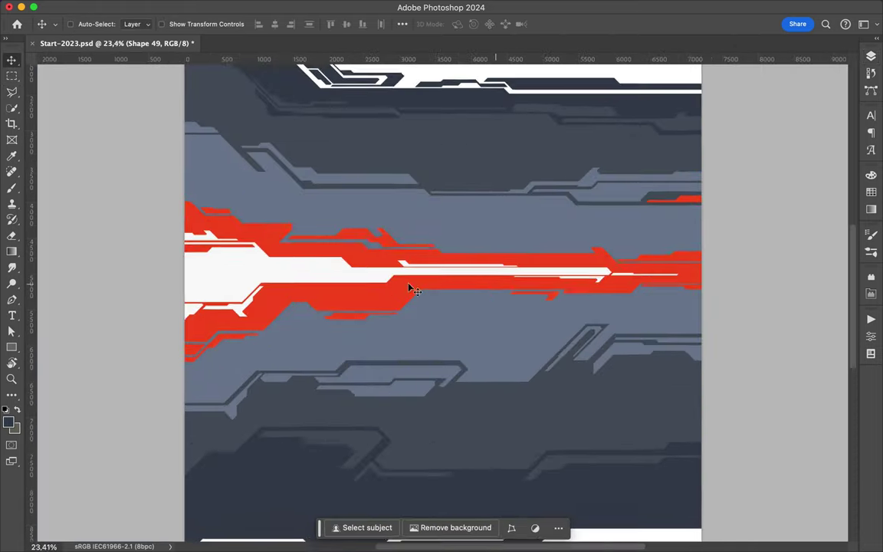
{"action": "scroll", "coordinate": [534, 280], "scroll_direction": "up", "scroll_amount": 5}
Step: Pen-draw a small white accent on the red stripe
{"action": "key", "text": "p"}
{"action": "left_click", "coordinate": [558, 267]}
{"action": "left_click", "coordinate": [420, 267]}
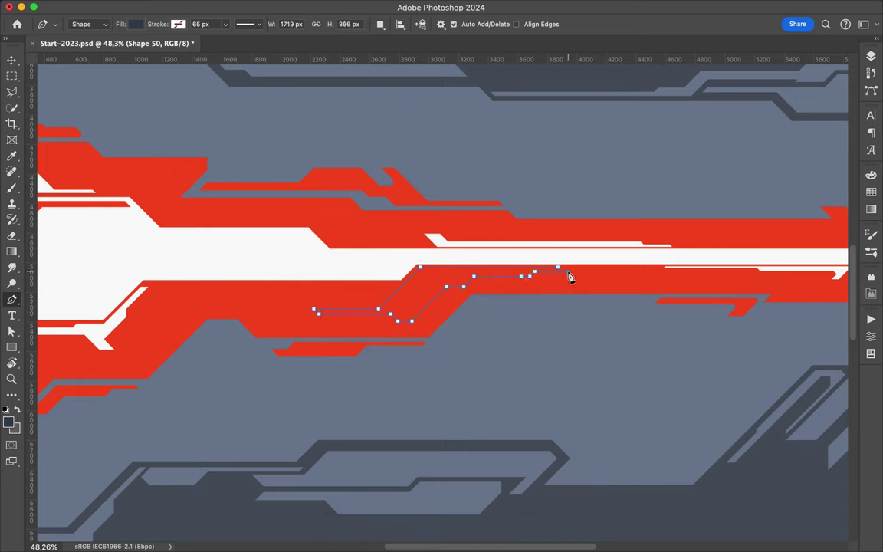
{"action": "left_click", "coordinate": [870, 193]}
{"action": "left_click", "coordinate": [870, 56]}
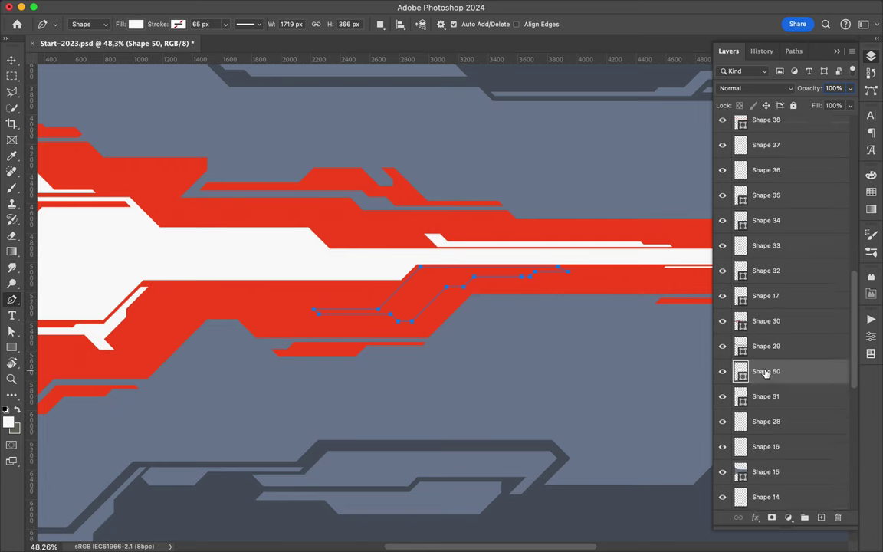
{"action": "key", "text": "l"}
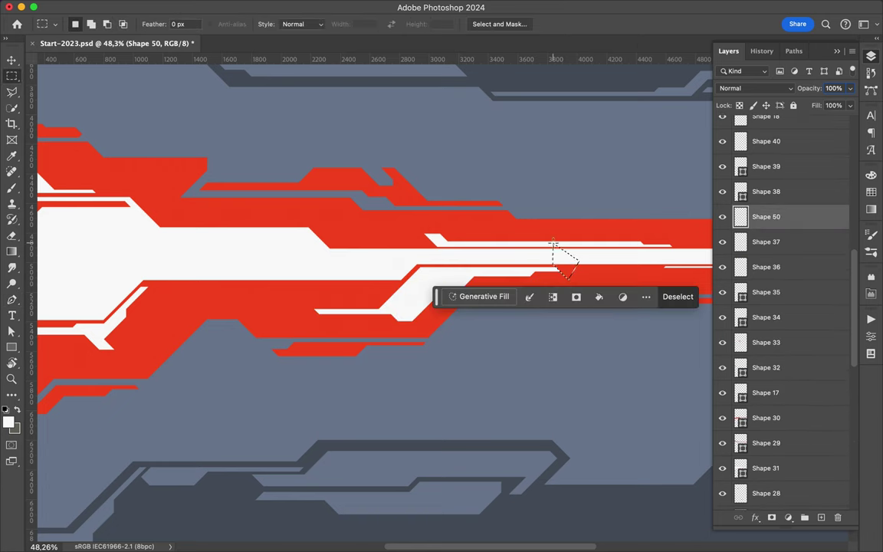
Step: Make Shape 17 the active layer
{"action": "key", "text": "v"}
{"action": "scroll", "coordinate": [396, 290], "scroll_direction": "up", "scroll_amount": 3}
{"action": "scroll", "coordinate": [325, 313], "scroll_direction": "down", "scroll_amount": 1}
{"action": "scroll", "coordinate": [557, 242], "scroll_direction": "down", "scroll_amount": 5}
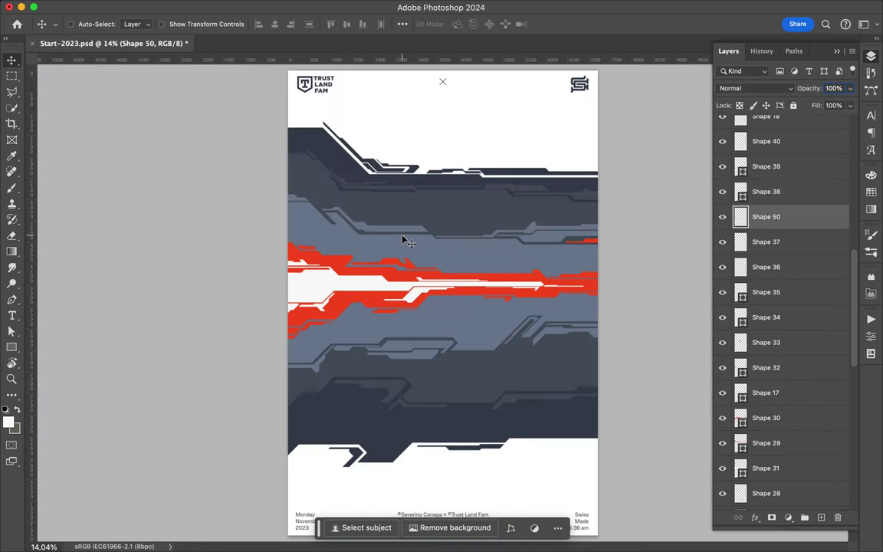
{"action": "scroll", "coordinate": [404, 240], "scroll_direction": "up", "scroll_amount": 3}
{"action": "left_click", "coordinate": [596, 294], "text": "super"}
Step: Begin pen-tracing an angled strip outline along the lower dark band
{"action": "key", "text": "p"}
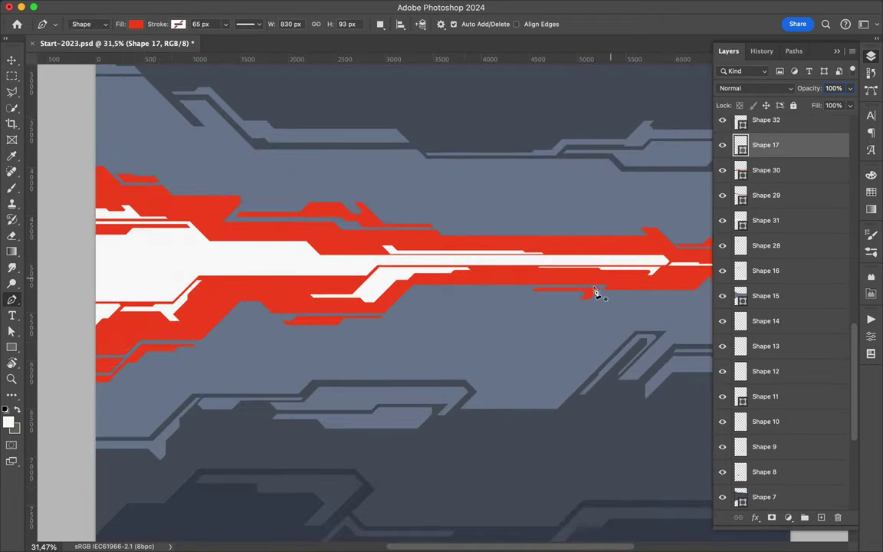
{"action": "scroll", "coordinate": [596, 293], "scroll_direction": "up", "scroll_amount": 3}
{"action": "left_click", "coordinate": [351, 377]}
{"action": "left_click", "coordinate": [453, 376]}
{"action": "left_click", "coordinate": [479, 402]}
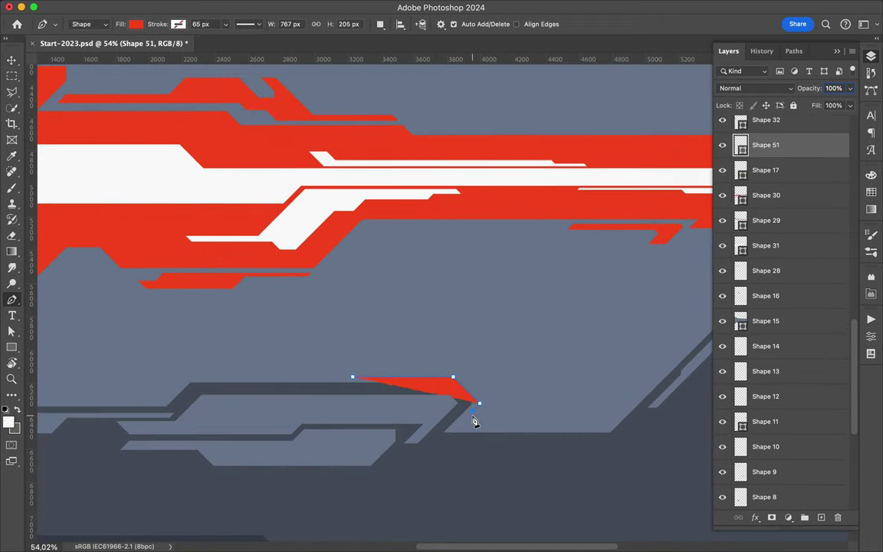
{"action": "left_click", "coordinate": [607, 419]}
Step: Complete the stepped strip outline, rising upward to the right
{"action": "left_click", "coordinate": [646, 375]}
{"action": "left_click", "coordinate": [670, 357]}
{"action": "left_click", "coordinate": [637, 375]}
{"action": "left_click", "coordinate": [612, 399]}
{"action": "left_click", "coordinate": [557, 399]}
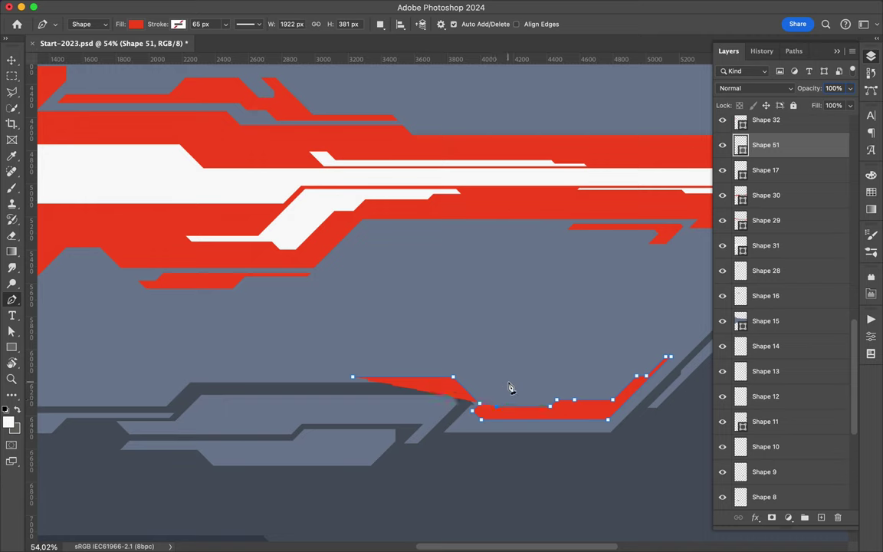
{"action": "left_click", "coordinate": [505, 375]}
{"action": "left_click", "coordinate": [479, 375]}
Step: Rasterize the strip layer, then start and cancel a polygonal selection on it
{"action": "right_click", "coordinate": [766, 144]}
{"action": "left_click", "coordinate": [743, 381]}
{"action": "key", "text": "l"}
{"action": "left_click", "coordinate": [377, 330]}
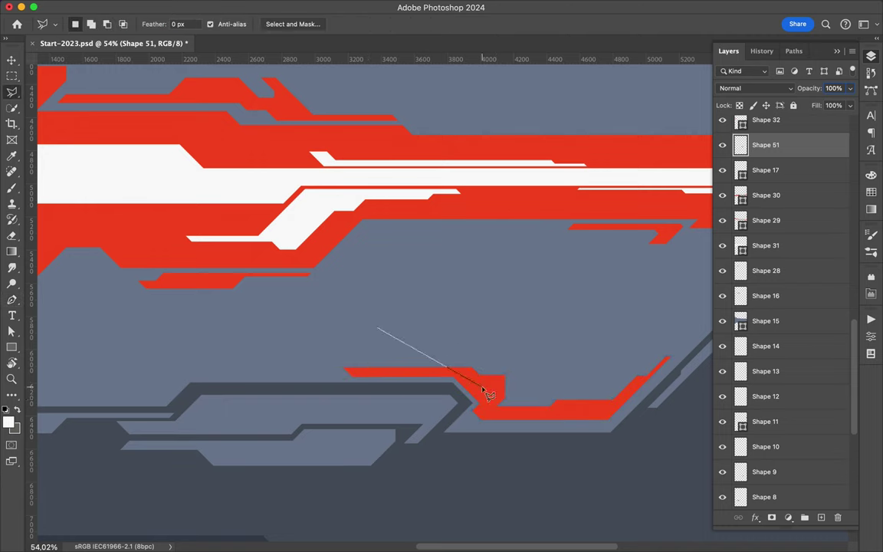
{"action": "key", "text": "Escape"}
{"action": "scroll", "coordinate": [485, 393], "scroll_direction": "up", "scroll_amount": 3}
{"action": "key", "text": "a"}
Step: Draw a large rectangle over the new strip, filled dark navy
{"action": "left_click", "coordinate": [871, 192]}
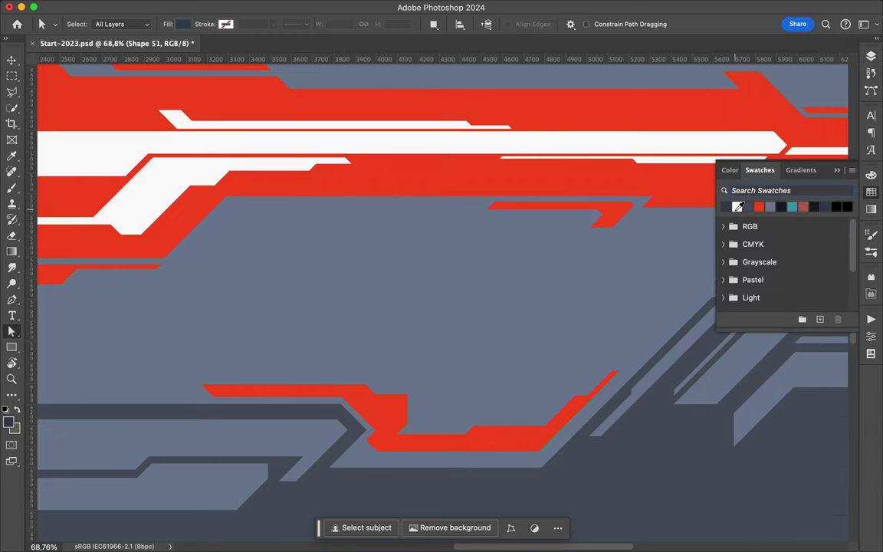
{"action": "left_click", "coordinate": [12, 347]}
{"action": "left_click_drag", "start_coordinate": [192, 315], "coordinate": [632, 511]}
{"action": "left_click", "coordinate": [136, 24]}
{"action": "left_click", "coordinate": [83, 89]}
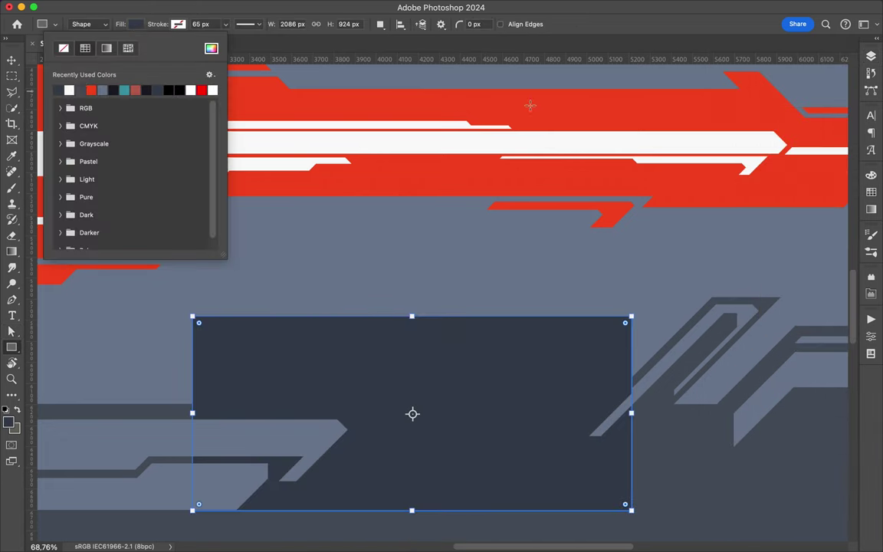
{"action": "left_click", "coordinate": [870, 56]}
Step: Move the navy rectangle above the strip layer and clip it to the strip
{"action": "left_click_drag", "start_coordinate": [774, 144], "coordinate": [774, 165]}
{"action": "left_click", "coordinate": [870, 192]}
{"action": "key", "text": "v"}
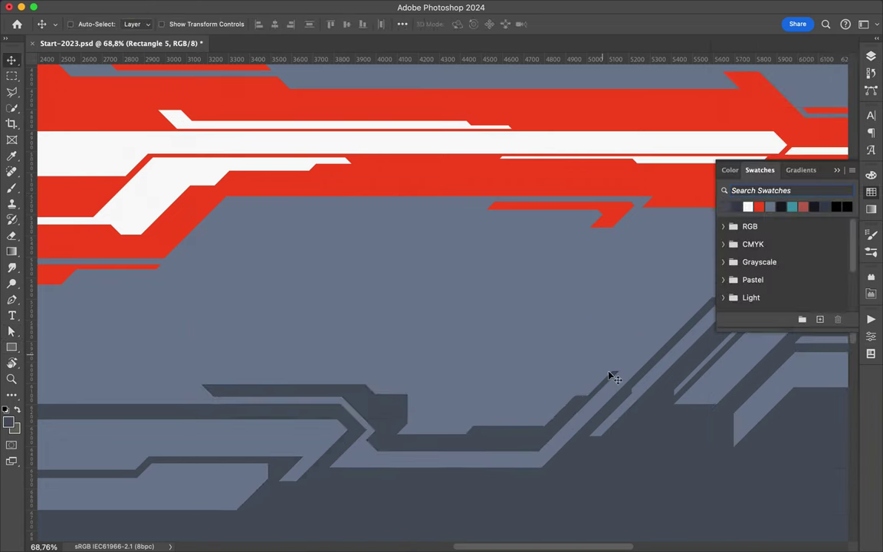
{"action": "scroll", "coordinate": [621, 372], "scroll_direction": "down", "scroll_amount": 2}
Step: Pen-draw Shape 52, a dark stepped shape rising above the lower band on the left
{"action": "scroll", "coordinate": [634, 368], "scroll_direction": "left", "scroll_amount": 5}
{"action": "key", "text": "p"}
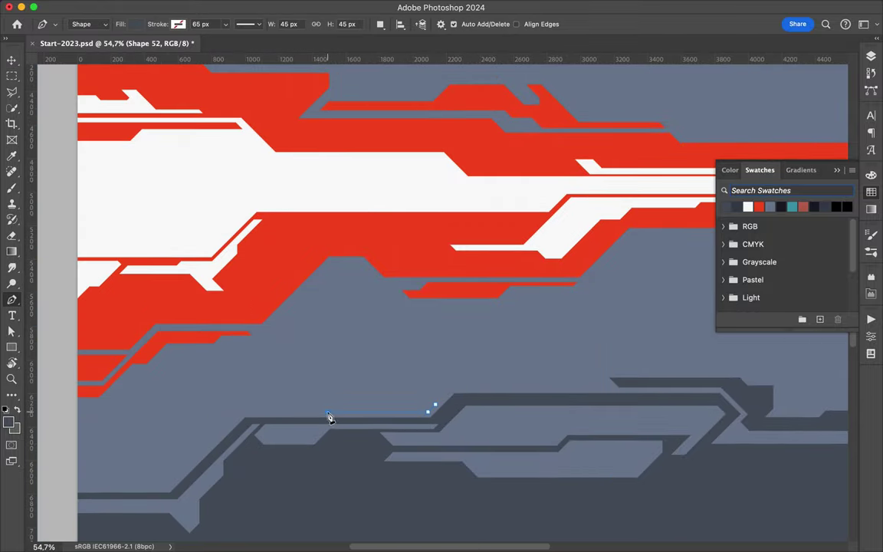
{"action": "left_click", "coordinate": [241, 392]}
{"action": "left_click", "coordinate": [234, 400]}
{"action": "left_click", "coordinate": [234, 420]}
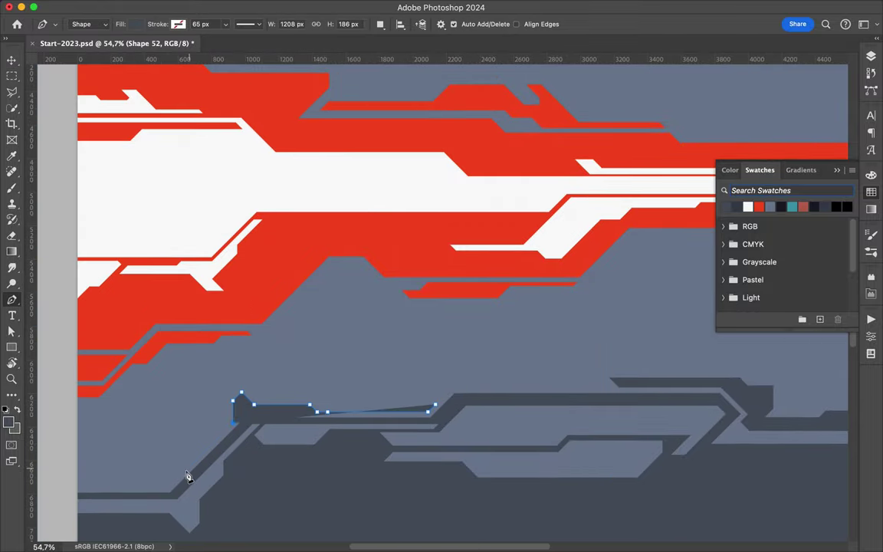
{"action": "left_click", "coordinate": [218, 378]}
{"action": "left_click", "coordinate": [241, 355]}
{"action": "left_click", "coordinate": [280, 384]}
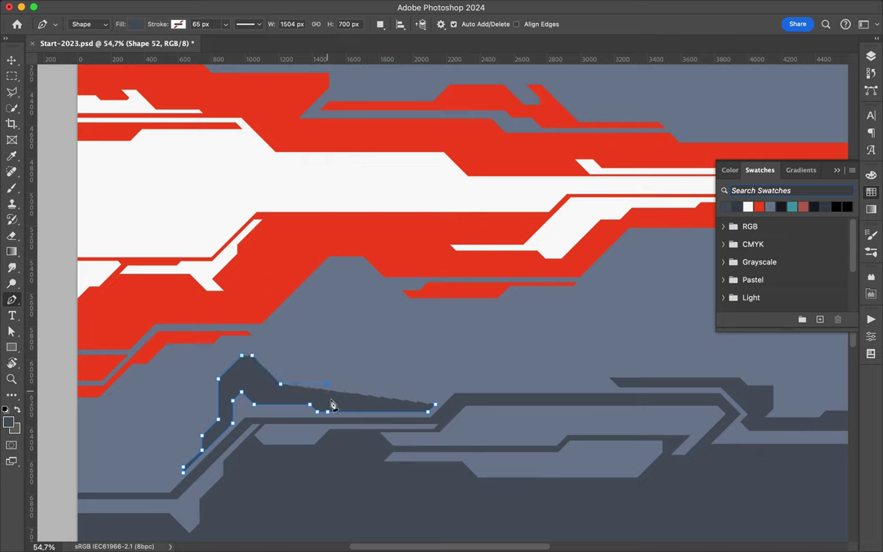
{"action": "left_click", "coordinate": [366, 394]}
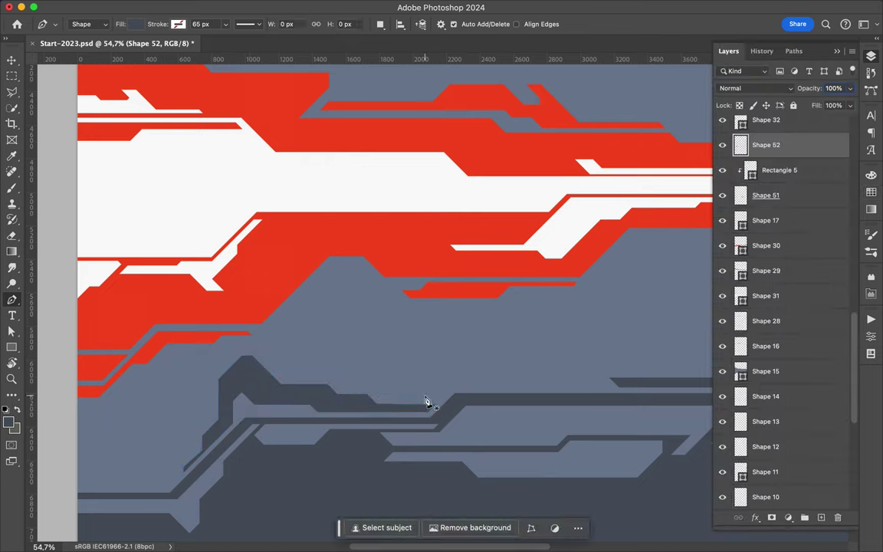
Step: Trim a small sliver off Shape 52 with a polygonal selection, then deselect
{"action": "key", "text": "l"}
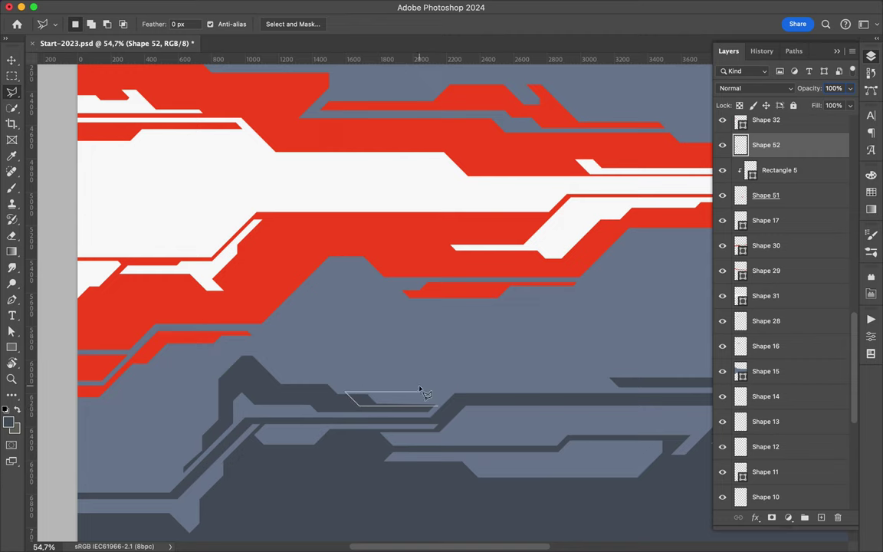
{"action": "double_click", "coordinate": [419, 391]}
{"action": "key", "text": "ctrl+d"}
{"action": "key", "text": "v"}
{"action": "scroll", "coordinate": [491, 406], "scroll_direction": "down", "scroll_amount": 5}
{"action": "scroll", "coordinate": [537, 367], "scroll_direction": "up", "scroll_amount": 5}
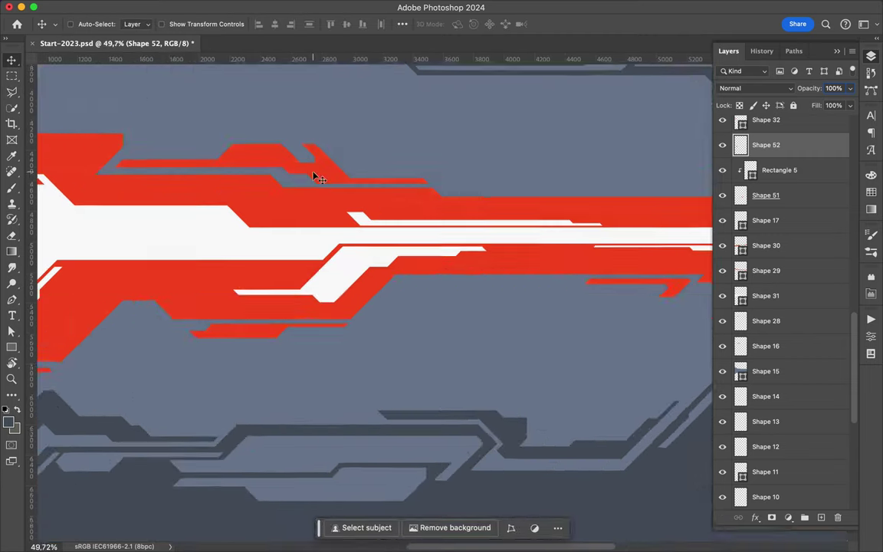
Step: Pen-draw Shape 53, a stepped strip below the dark band
{"action": "key", "text": "p"}
{"action": "scroll", "coordinate": [315, 177], "scroll_direction": "up", "scroll_amount": 5}
{"action": "left_click", "coordinate": [308, 352]}
{"action": "left_click", "coordinate": [486, 351]}
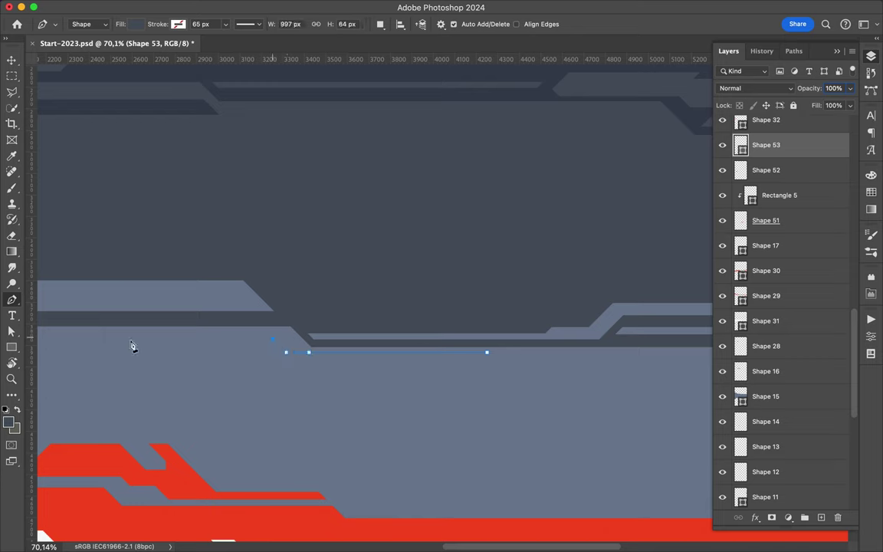
{"action": "scroll", "coordinate": [132, 346], "scroll_direction": "left", "scroll_amount": 5}
{"action": "left_click", "coordinate": [191, 338]}
{"action": "left_click", "coordinate": [168, 361]}
{"action": "left_click", "coordinate": [464, 394]}
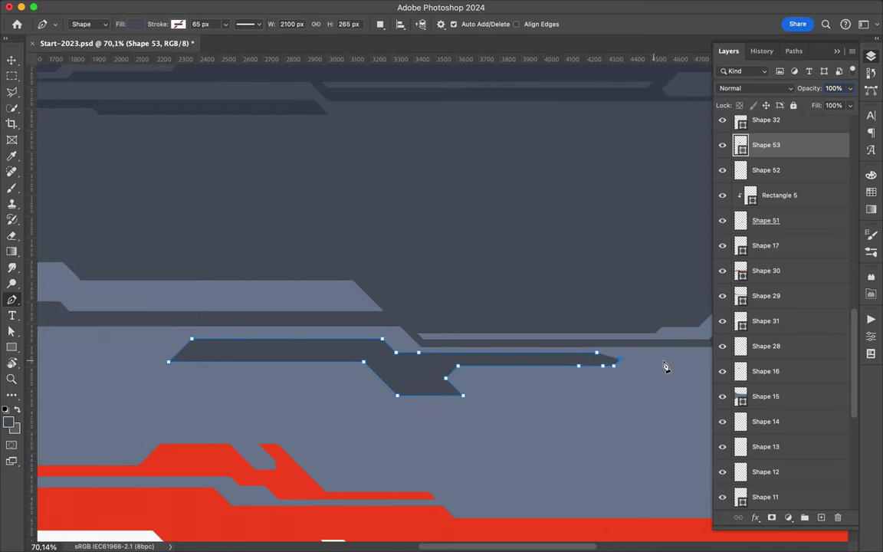
Step: Adjust Shape 53's anchor points and select a small part of the strip
{"action": "key", "text": "a"}
{"action": "scroll", "coordinate": [597, 356], "scroll_direction": "up", "scroll_amount": 3}
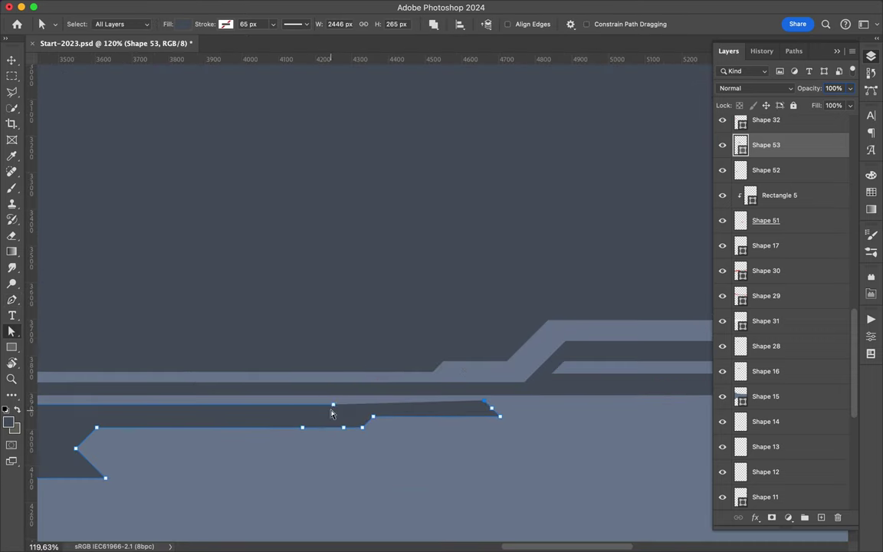
{"action": "right_click", "coordinate": [740, 145]}
{"action": "key", "text": "l"}
{"action": "left_click_drag", "start_coordinate": [487, 387], "coordinate": [519, 421]}
Step: Fit the canvas to the screen, deselect, and save the poster
{"action": "key", "text": "v"}
{"action": "key", "text": "ctrl+0"}
{"action": "key", "text": "ctrl+d"}
{"action": "key", "text": "ctrl+s"}
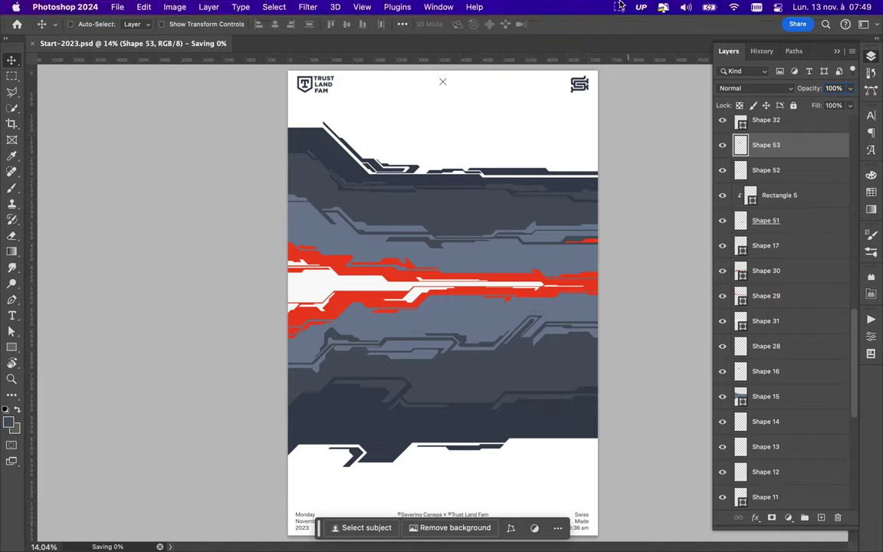
{"action": "scroll", "coordinate": [439, 351], "scroll_direction": "up", "scroll_amount": 5}
Step: Draw a navy angular accent shape along the dark slate band with the Pen tool
{"action": "key", "text": "p"}
{"action": "scroll", "coordinate": [253, 245], "scroll_direction": "up", "scroll_amount": 3}
{"action": "left_click_drag", "start_coordinate": [221, 249], "coordinate": [230, 240]}
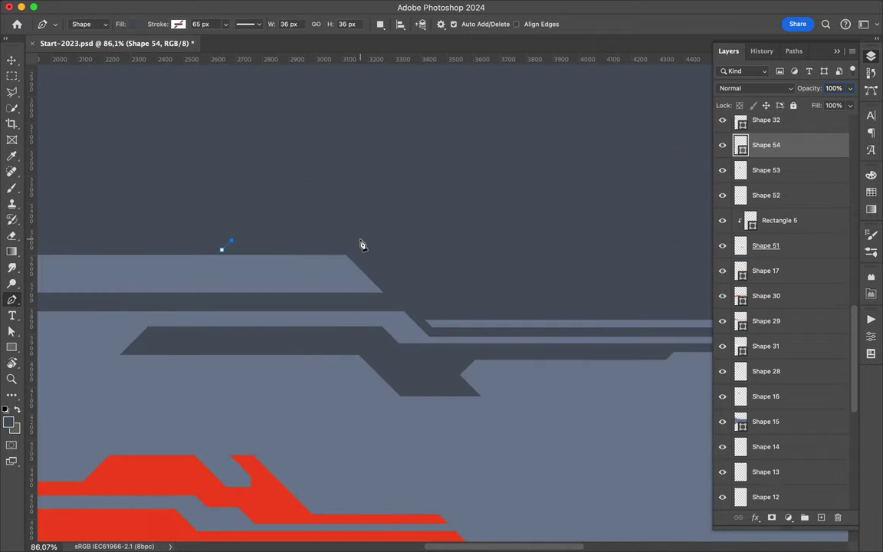
{"action": "scroll", "coordinate": [550, 302], "scroll_direction": "right", "scroll_amount": 5}
{"action": "scroll", "coordinate": [549, 301], "scroll_direction": "down", "scroll_amount": 2}
{"action": "left_click", "coordinate": [512, 240]}
{"action": "left_click", "coordinate": [528, 256]}
{"action": "left_click", "coordinate": [339, 265]}
{"action": "left_click", "coordinate": [335, 260]}
{"action": "left_click", "coordinate": [289, 260]}
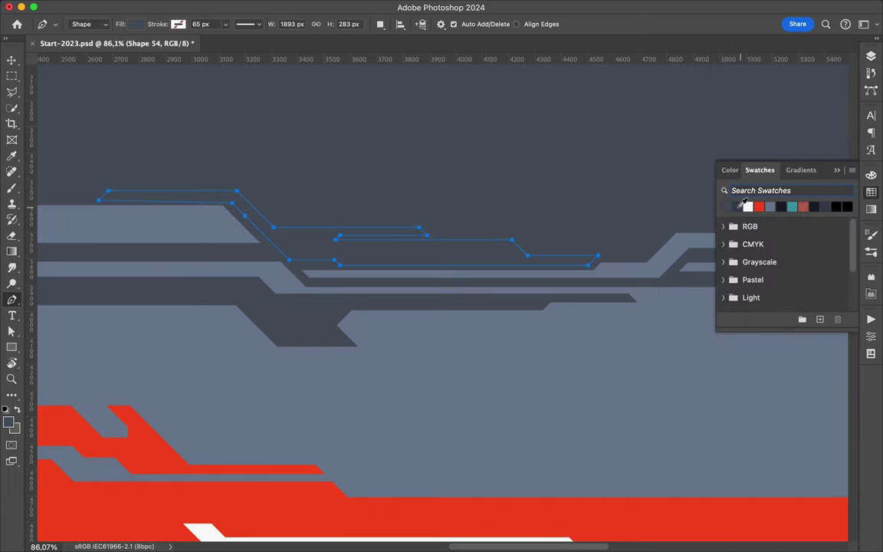
Step: Make a small polygonal selection across the accent strip, then deselect
{"action": "key", "text": "l"}
{"action": "left_click", "coordinate": [98, 197]}
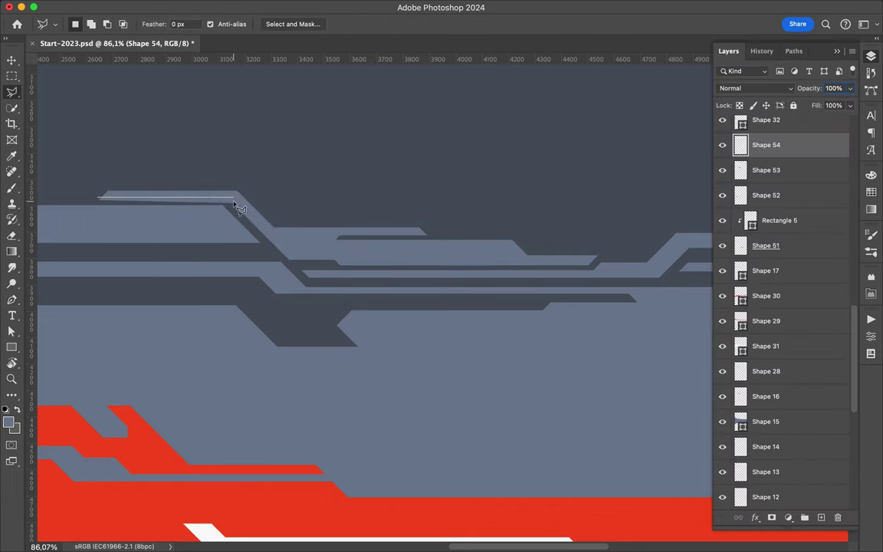
{"action": "left_click", "coordinate": [84, 201]}
{"action": "key", "text": "ctrl+d"}
{"action": "key", "text": "v"}
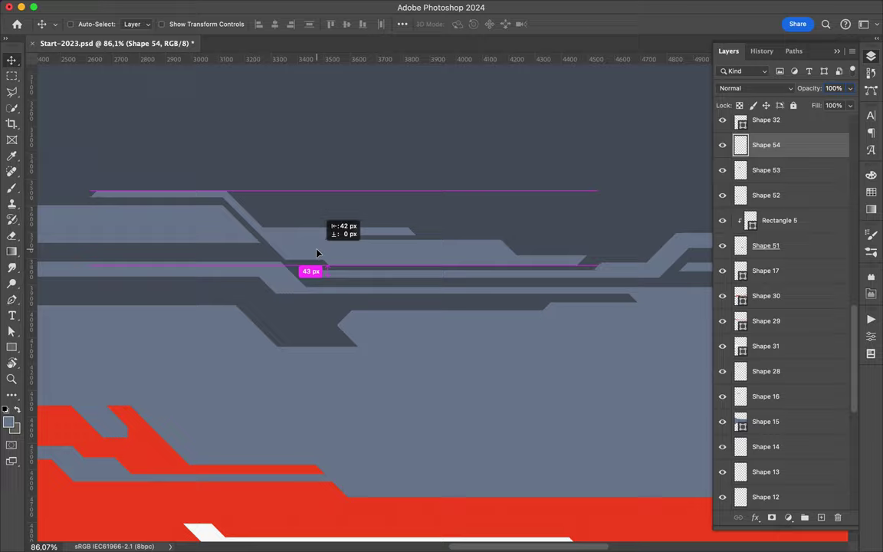
{"action": "scroll", "coordinate": [324, 250], "scroll_direction": "down", "scroll_amount": 5}
{"action": "scroll", "coordinate": [324, 250], "scroll_direction": "down", "scroll_amount": 5}
{"action": "scroll", "coordinate": [331, 251], "scroll_direction": "up", "scroll_amount": 2}
{"action": "scroll", "coordinate": [331, 250], "scroll_direction": "up", "scroll_amount": 5}
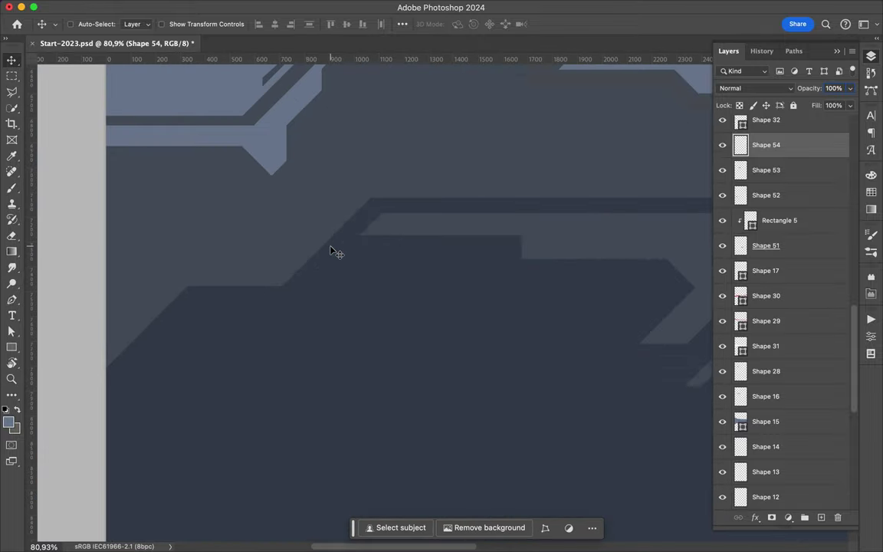
Step: Start another navy strip and trace it along the dark band
{"action": "key", "text": "p"}
{"action": "left_click", "coordinate": [372, 203]}
{"action": "scroll", "coordinate": [460, 214], "scroll_direction": "right", "scroll_amount": 5}
{"action": "left_click", "coordinate": [525, 212]}
{"action": "left_click", "coordinate": [595, 188]}
{"action": "left_click", "coordinate": [211, 188]}
{"action": "left_click", "coordinate": [211, 212]}
{"action": "left_click", "coordinate": [375, 224]}
Step: Add a stepped section going down-left and close the strip's outline
{"action": "left_click", "coordinate": [335, 229]}
{"action": "left_click", "coordinate": [328, 237]}
{"action": "left_click", "coordinate": [208, 236]}
{"action": "left_click", "coordinate": [249, 301]}
{"action": "left_click", "coordinate": [173, 300]}
{"action": "left_click", "coordinate": [154, 282]}
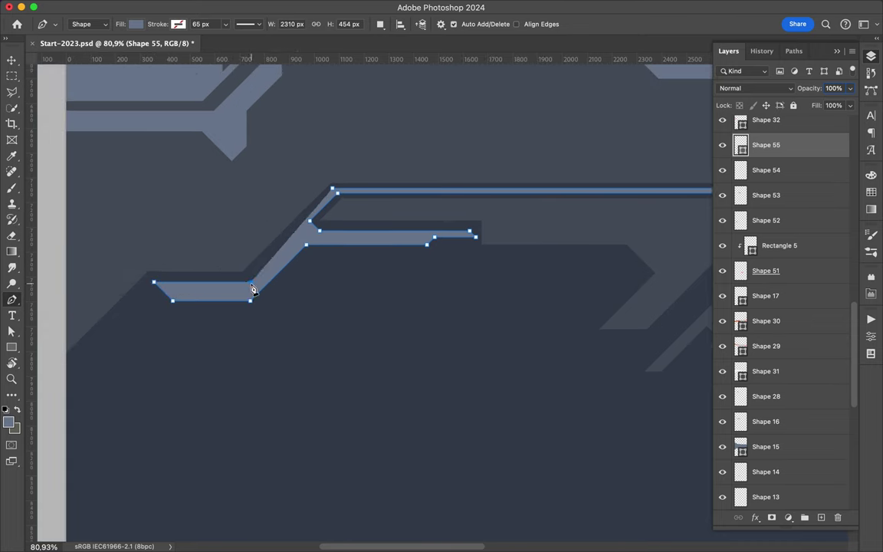
{"action": "left_click", "coordinate": [335, 193]}
Step: Open the strip's layer options, then dismiss them and pick the Polygonal Lasso
{"action": "right_click", "coordinate": [766, 145]}
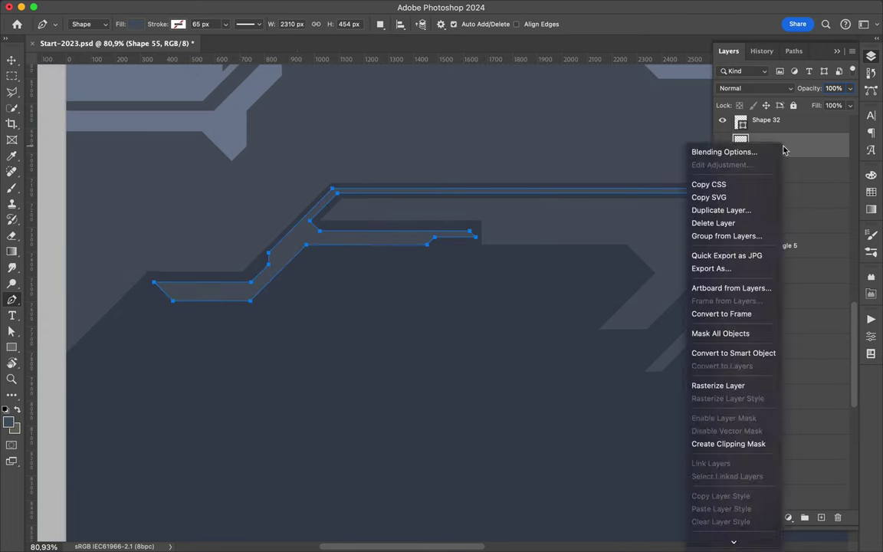
{"action": "key", "text": "Escape"}
{"action": "key", "text": "l"}
{"action": "scroll", "coordinate": [345, 306], "scroll_direction": "down", "scroll_amount": 2}
Step: Draw another stepped navy strip, closing it at its starting point
{"action": "key", "text": "p"}
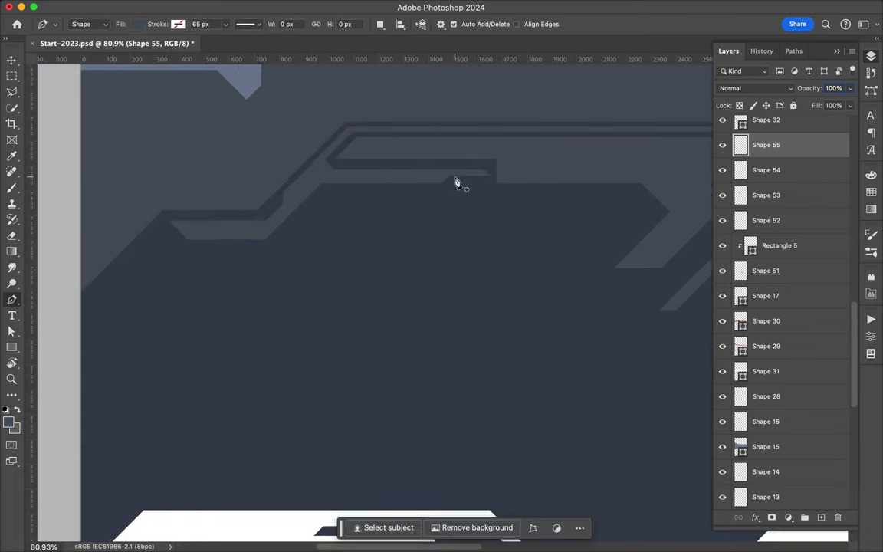
{"action": "left_click", "coordinate": [322, 191]}
{"action": "left_click", "coordinate": [261, 253]}
{"action": "left_click", "coordinate": [261, 282]}
{"action": "left_click", "coordinate": [315, 228]}
{"action": "left_click", "coordinate": [462, 229]}
{"action": "left_click", "coordinate": [522, 228]}
{"action": "left_click", "coordinate": [536, 213]}
{"action": "left_click", "coordinate": [625, 191]}
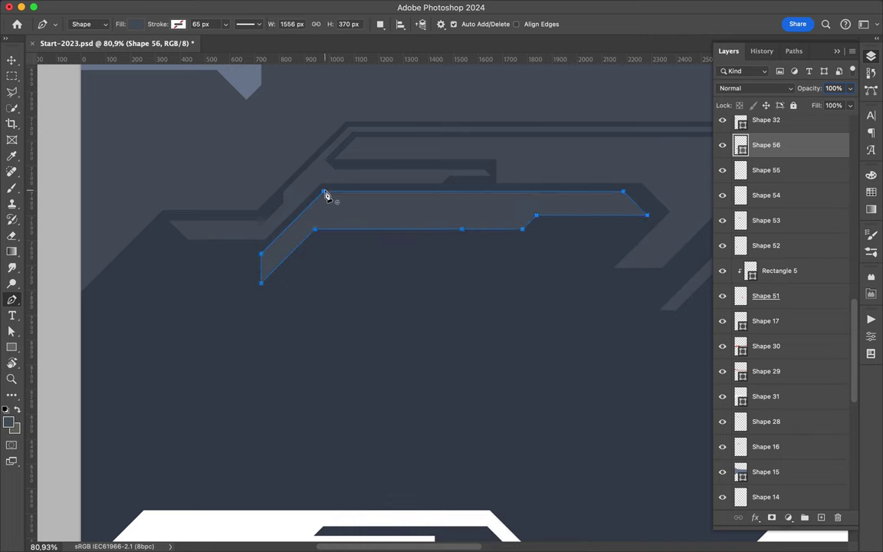
Step: Begin a polygonal selection on the new strip, then cancel it
{"action": "key", "text": "l"}
{"action": "left_click", "coordinate": [317, 193]}
{"action": "key", "text": "Escape"}
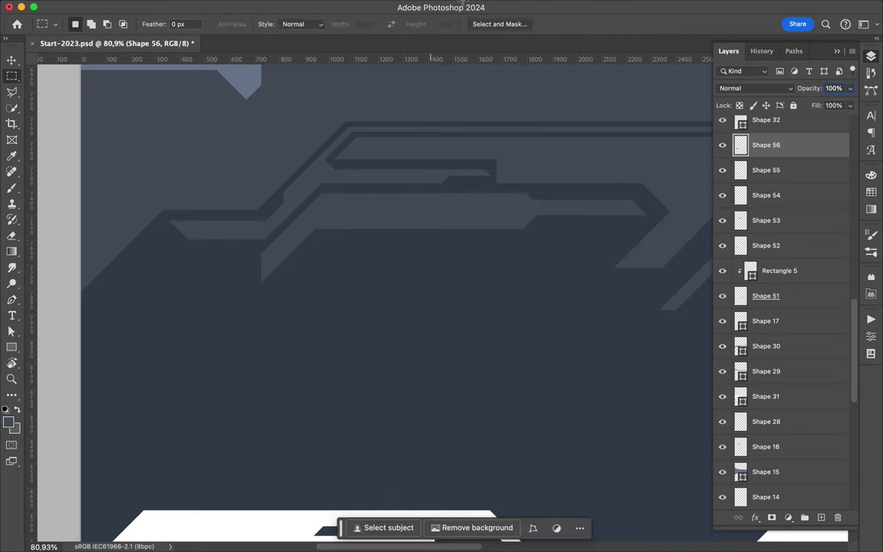
{"action": "scroll", "coordinate": [460, 268], "scroll_direction": "down", "scroll_amount": 3}
{"action": "scroll", "coordinate": [375, 260], "scroll_direction": "up", "scroll_amount": 2}
{"action": "scroll", "coordinate": [257, 221], "scroll_direction": "up", "scroll_amount": 2}
Step: Add another accent shape and rasterize the Shape 57 layer
{"action": "key", "text": "p"}
{"action": "left_click", "coordinate": [261, 213]}
{"action": "left_click", "coordinate": [199, 275]}
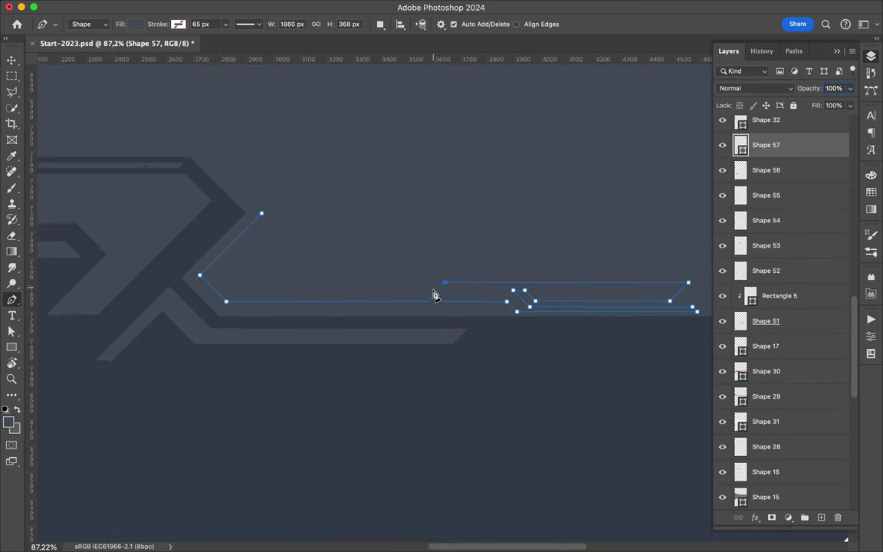
{"action": "right_click", "coordinate": [840, 145]}
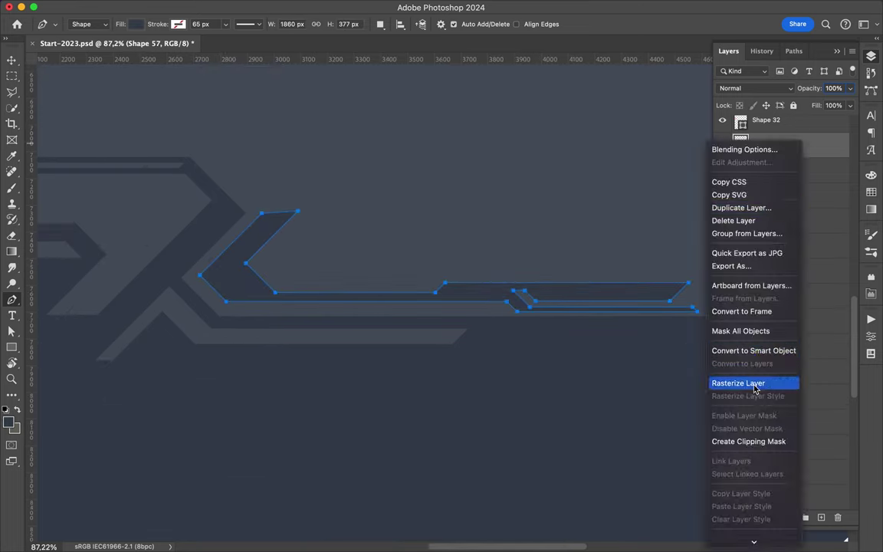
{"action": "left_click", "coordinate": [751, 384]}
Step: Select and trim the overlapping tip of Shape 57 with the Polygonal Lasso, then deselect
{"action": "key", "text": "l"}
{"action": "left_click", "coordinate": [249, 213]}
{"action": "left_click", "coordinate": [311, 214]}
{"action": "double_click", "coordinate": [243, 193]}
{"action": "key", "text": "ctrl+d"}
{"action": "scroll", "coordinate": [508, 217], "scroll_direction": "down", "scroll_amount": 5}
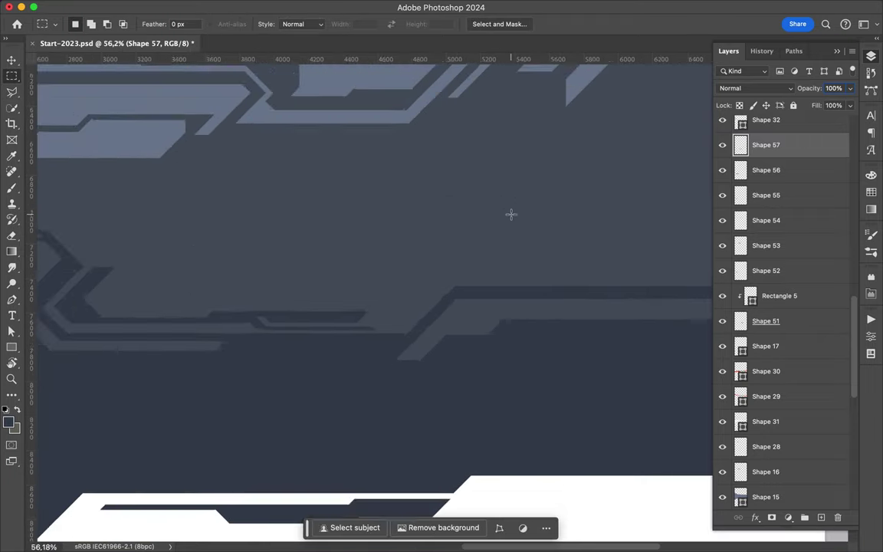
{"action": "scroll", "coordinate": [374, 353], "scroll_direction": "up", "scroll_amount": 5}
Step: Draw a new stepped navy piece, tracing its upper outline and lower corners
{"action": "key", "text": "p"}
{"action": "left_click", "coordinate": [377, 350]}
{"action": "left_click", "coordinate": [463, 266]}
{"action": "mouse_move", "coordinate": [463, 267]}
{"action": "left_mouse_down"}
{"action": "mouse_move", "coordinate": [160, 285]}
{"action": "mouse_move", "coordinate": [228, 253]}
{"action": "left_mouse_up"}
{"action": "left_click", "coordinate": [595, 259]}
{"action": "left_click", "coordinate": [609, 245]}
{"action": "left_click", "coordinate": [266, 251]}
{"action": "left_click", "coordinate": [290, 227]}
{"action": "left_click", "coordinate": [167, 228]}
{"action": "left_click", "coordinate": [200, 230]}
{"action": "left_click", "coordinate": [124, 307]}
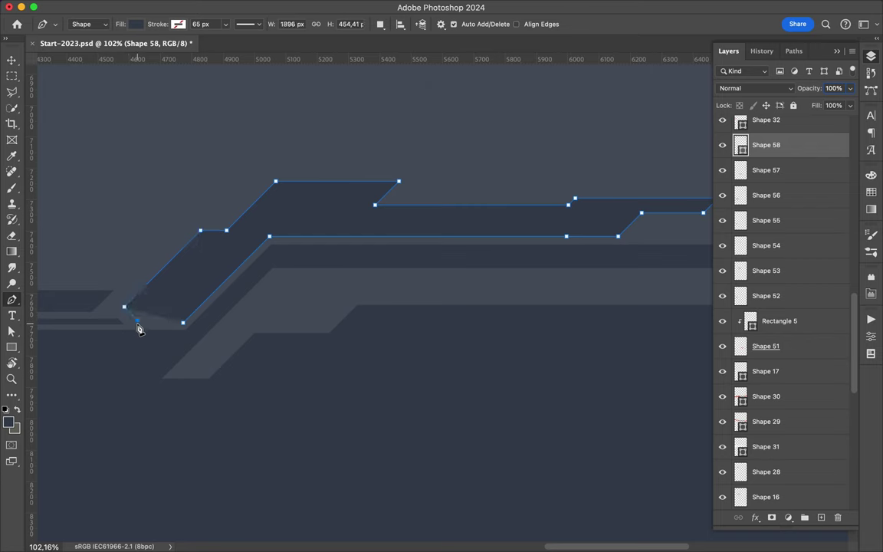
{"action": "left_click", "coordinate": [184, 306]}
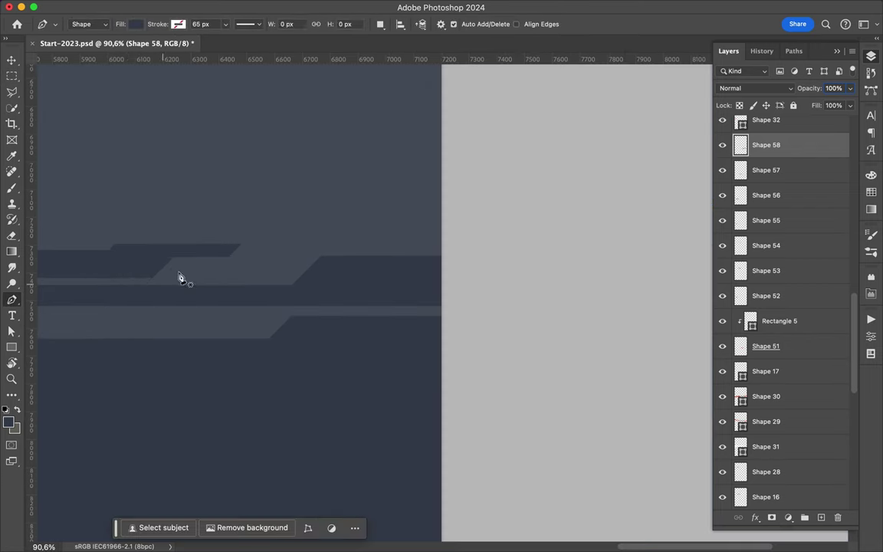
Step: Outline another navy piece near the poster's right edge
{"action": "left_click", "coordinate": [169, 278]}
{"action": "left_click", "coordinate": [290, 278]}
{"action": "left_click", "coordinate": [319, 248]}
{"action": "left_click", "coordinate": [466, 230]}
{"action": "left_click", "coordinate": [307, 230]}
{"action": "left_click", "coordinate": [274, 263]}
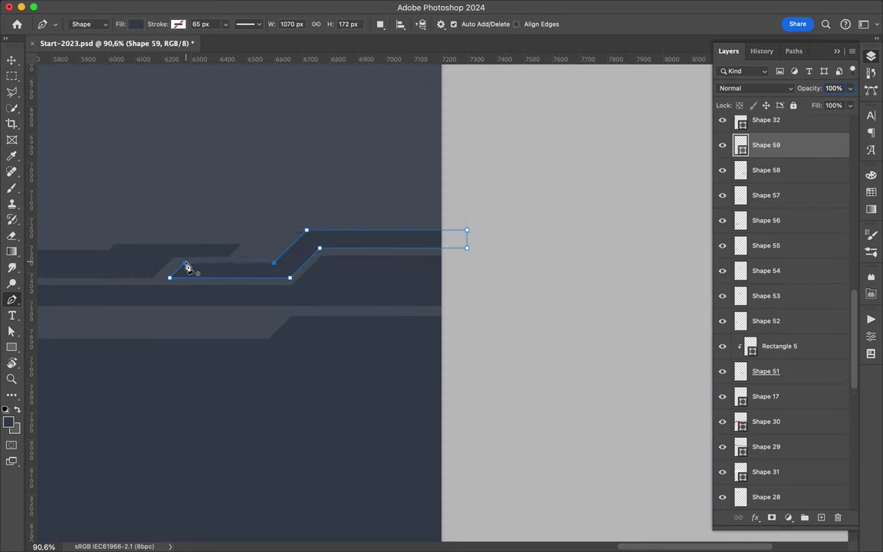
Step: Trim the piece's stray tip with the Polygonal Lasso and deselect
{"action": "key", "text": "l"}
{"action": "left_click", "coordinate": [177, 268]}
{"action": "left_click", "coordinate": [177, 267]}
{"action": "key", "text": "ctrl+d"}
{"action": "key", "text": "m"}
{"action": "scroll", "coordinate": [176, 242], "scroll_direction": "down", "scroll_amount": 5}
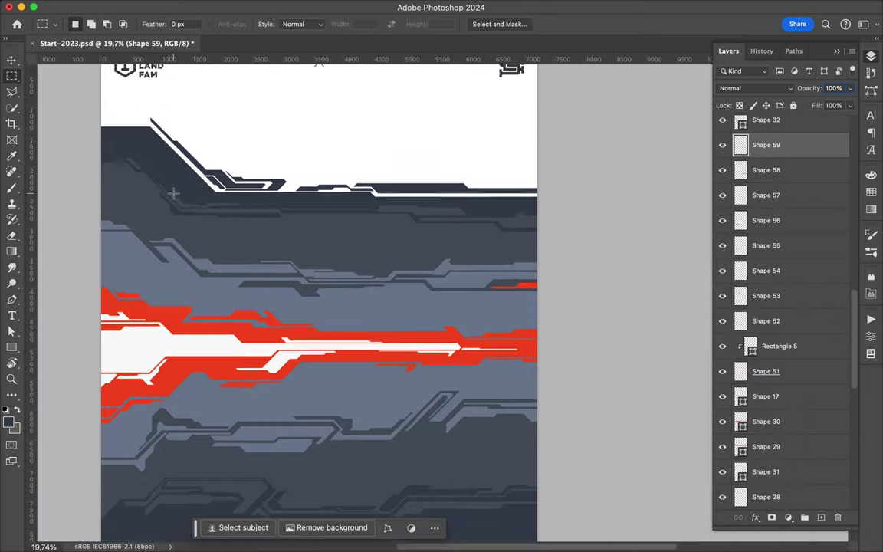
{"action": "scroll", "coordinate": [174, 193], "scroll_direction": "up", "scroll_amount": 5}
Step: Draw a notched navy piece along the top-left edge of the poster
{"action": "key", "text": "p"}
{"action": "left_click", "coordinate": [193, 217]}
{"action": "left_click", "coordinate": [440, 209]}
{"action": "left_click", "coordinate": [445, 162]}
{"action": "left_click", "coordinate": [237, 120]}
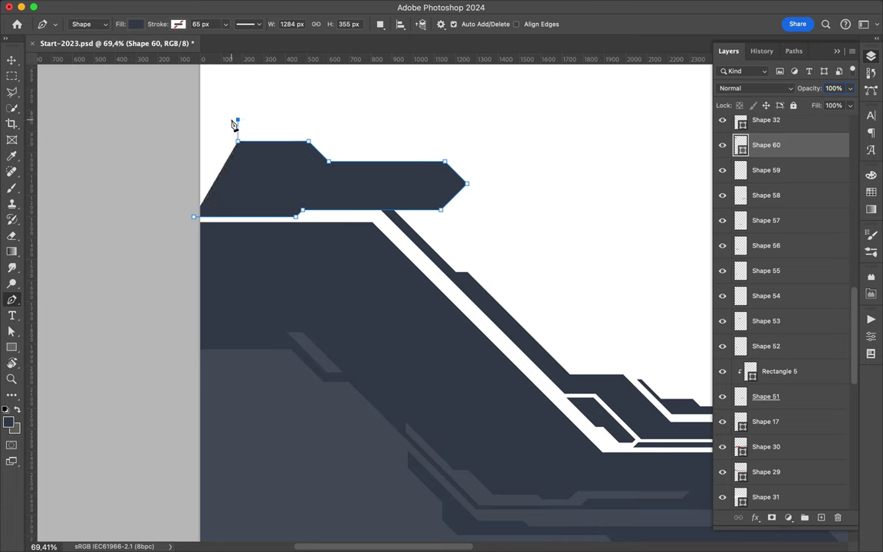
{"action": "left_click", "coordinate": [184, 115]}
{"action": "left_click", "coordinate": [193, 217]}
{"action": "scroll", "coordinate": [404, 233], "scroll_direction": "down", "scroll_amount": 3}
{"action": "scroll", "coordinate": [381, 215], "scroll_direction": "up", "scroll_amount": 3}
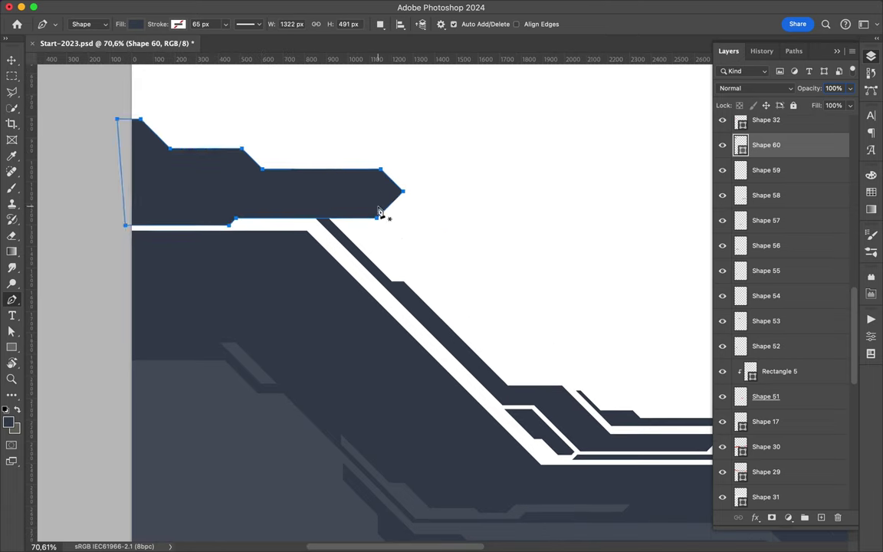
Step: Outline a second angled navy piece along the top band
{"action": "left_click", "coordinate": [378, 206]}
{"action": "left_click", "coordinate": [456, 284]}
{"action": "left_click", "coordinate": [456, 312]}
{"action": "left_click", "coordinate": [523, 378]}
{"action": "left_click", "coordinate": [467, 311]}
{"action": "left_click", "coordinate": [466, 249]}
{"action": "left_click", "coordinate": [378, 206]}
{"action": "scroll", "coordinate": [460, 246], "scroll_direction": "down", "scroll_amount": 3}
{"action": "scroll", "coordinate": [541, 269], "scroll_direction": "up", "scroll_amount": 3}
Step: Add a thin notched navy sliver above the band
{"action": "left_click", "coordinate": [312, 289]}
{"action": "left_click", "coordinate": [329, 272]}
{"action": "left_click", "coordinate": [471, 252]}
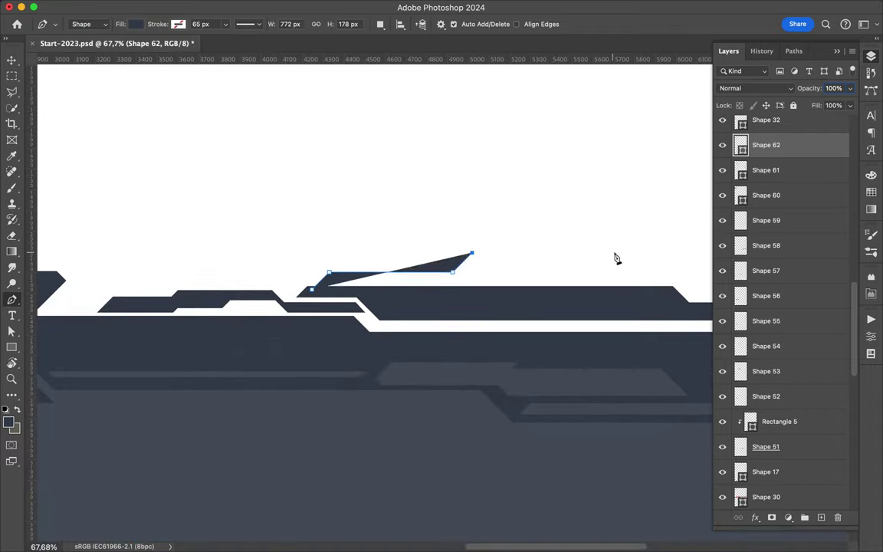
{"action": "left_click", "coordinate": [617, 252]}
{"action": "left_click", "coordinate": [647, 284]}
{"action": "left_click", "coordinate": [660, 296]}
{"action": "left_click", "coordinate": [619, 274]}
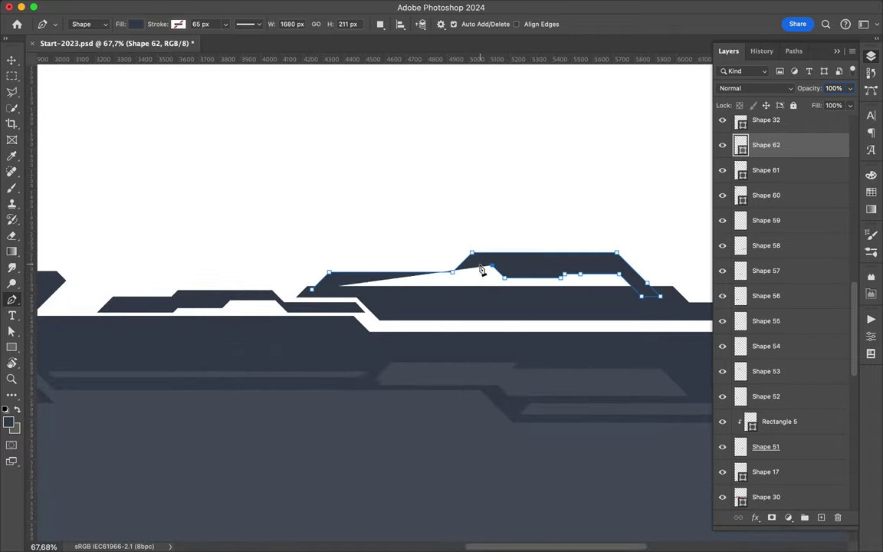
{"action": "scroll", "coordinate": [341, 284], "scroll_direction": "down", "scroll_amount": 3}
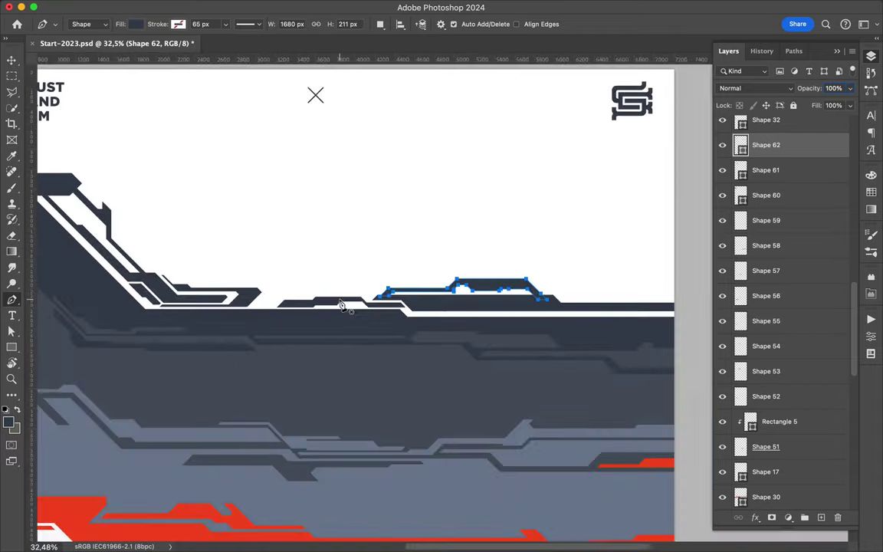
{"action": "scroll", "coordinate": [342, 305], "scroll_direction": "up", "scroll_amount": 3}
Step: Draw a white stripe along the diagonal band, switching the fill to white
{"action": "left_click", "coordinate": [297, 249]}
{"action": "left_click", "coordinate": [339, 249]}
{"action": "left_click", "coordinate": [434, 346]}
{"action": "left_click", "coordinate": [435, 382]}
{"action": "left_click", "coordinate": [103, 274]}
{"action": "left_click", "coordinate": [130, 249]}
{"action": "left_click", "coordinate": [297, 249]}
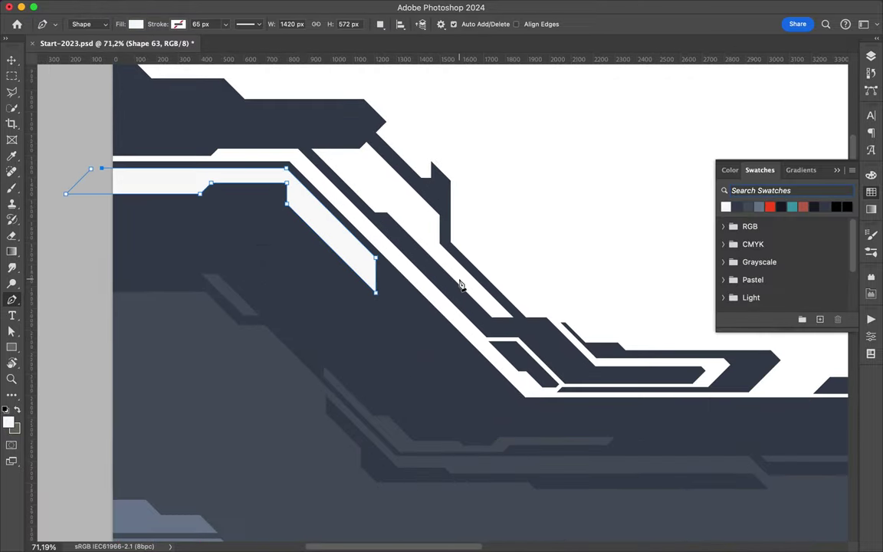
{"action": "key", "text": "Return"}
Step: Trace a second white stripe down the diagonal
{"action": "left_click", "coordinate": [601, 404]}
{"action": "left_click", "coordinate": [715, 416]}
{"action": "left_click", "coordinate": [600, 423]}
{"action": "left_click", "coordinate": [511, 423]}
{"action": "left_click", "coordinate": [467, 381]}
{"action": "left_click", "coordinate": [454, 381]}
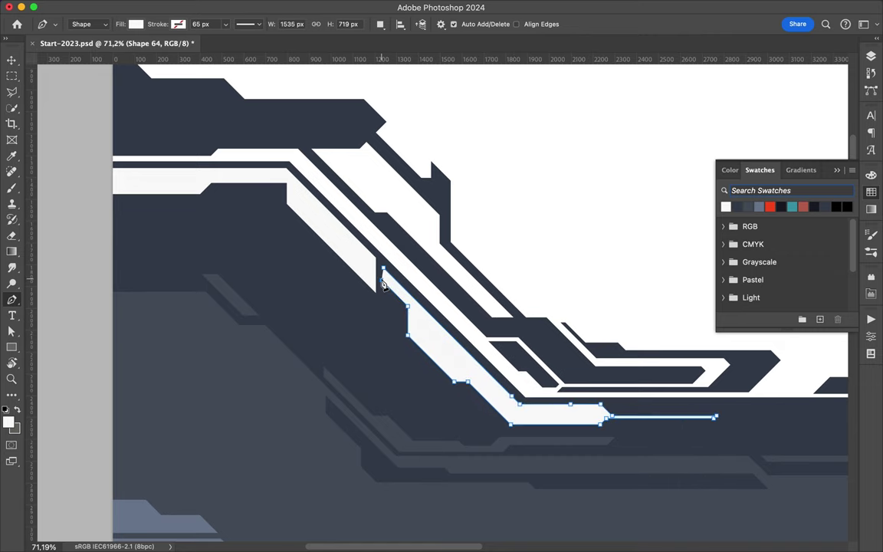
{"action": "left_click", "coordinate": [383, 270]}
Step: Trim the stray tip of the stripe with a Lasso selection
{"action": "key", "text": "l"}
{"action": "left_click_drag", "start_coordinate": [381, 238], "coordinate": [374, 276]}
{"action": "key", "text": "p"}
{"action": "scroll", "coordinate": [351, 377], "scroll_direction": "down", "scroll_amount": 1, "text": "alt"}
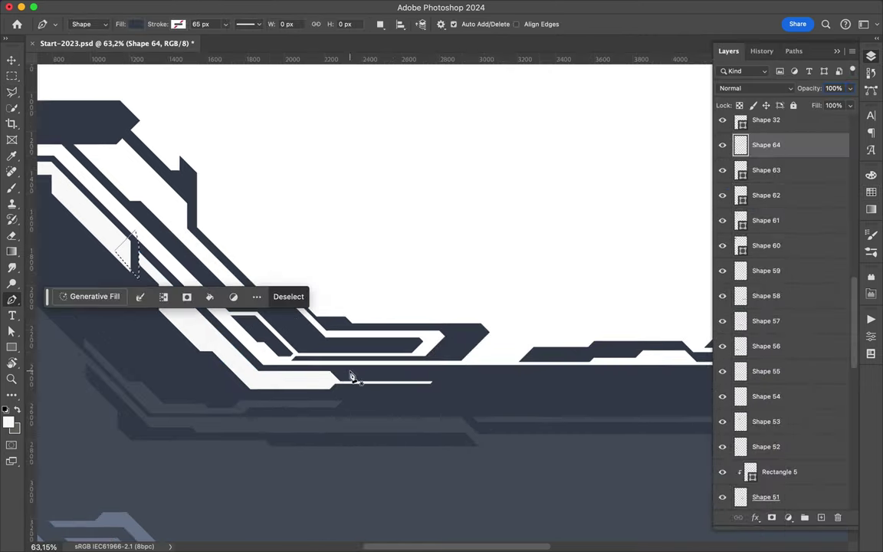
Step: Draw a thin white line along the navy band
{"action": "left_click", "coordinate": [340, 371]}
{"action": "left_click", "coordinate": [345, 375]}
{"action": "left_click", "coordinate": [463, 375]}
{"action": "left_click", "coordinate": [486, 375]}
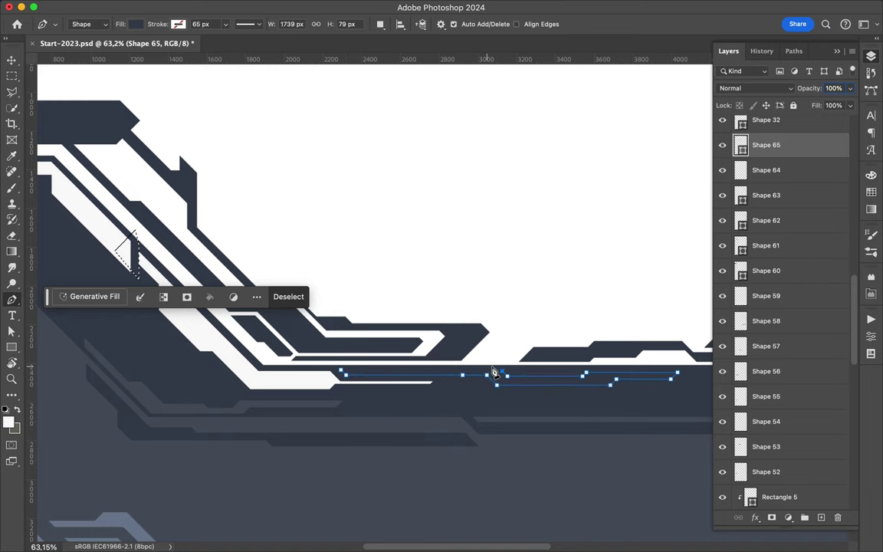
{"action": "right_click", "coordinate": [740, 144]}
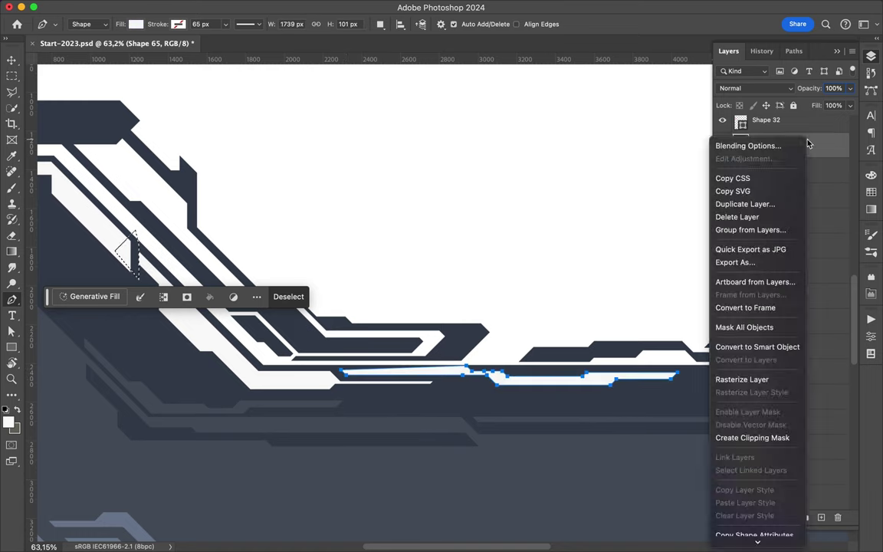
{"action": "key", "text": "Escape"}
{"action": "key", "text": "l"}
{"action": "scroll", "coordinate": [519, 382], "scroll_direction": "up", "scroll_amount": 1, "text": "alt"}
{"action": "scroll", "coordinate": [428, 338], "scroll_direction": "down", "scroll_amount": 2, "text": "alt"}
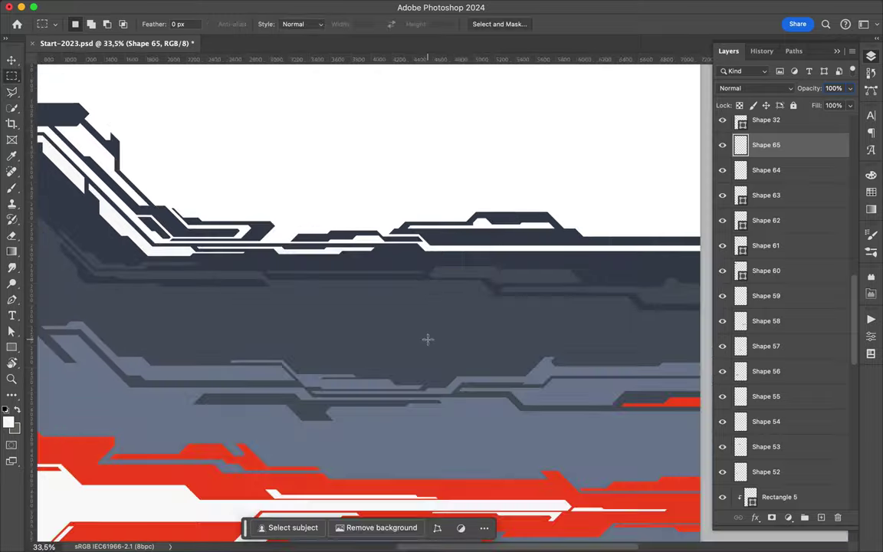
{"action": "scroll", "coordinate": [427, 345], "scroll_direction": "up", "scroll_amount": 2, "text": "alt"}
Step: Add another thin white strip across the navy band
{"action": "key", "text": "p"}
{"action": "left_click", "coordinate": [426, 336]}
{"action": "left_click", "coordinate": [307, 340]}
{"action": "left_click", "coordinate": [211, 345]}
{"action": "left_click_drag", "start_coordinate": [214, 349], "coordinate": [430, 345]}
{"action": "left_click", "coordinate": [433, 345]}
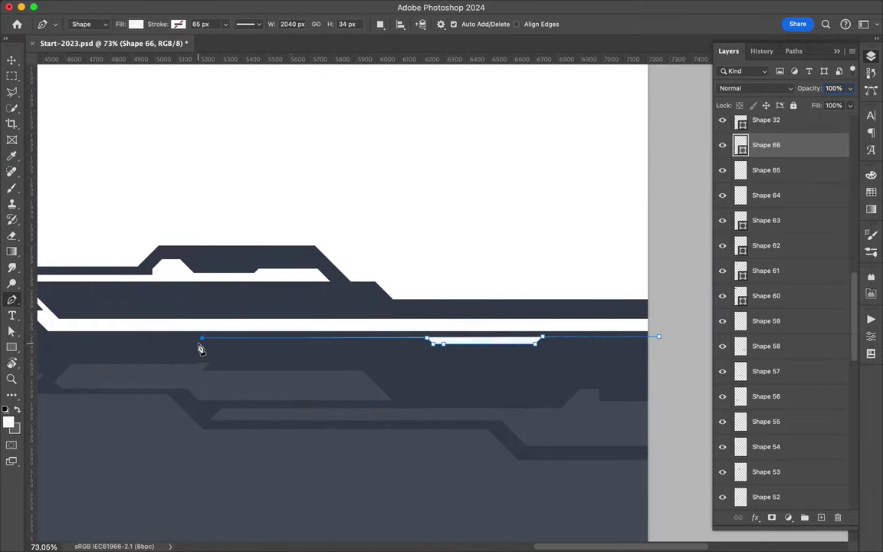
{"action": "left_click", "coordinate": [658, 336]}
{"action": "left_click", "coordinate": [658, 387]}
{"action": "scroll", "coordinate": [657, 364], "scroll_direction": "down", "scroll_amount": 2, "text": "alt"}
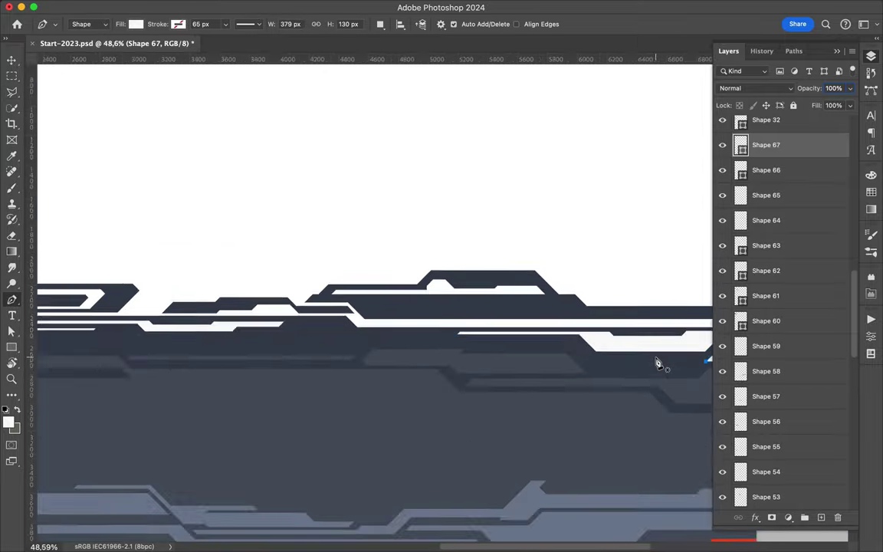
{"action": "scroll", "coordinate": [657, 364], "scroll_direction": "left", "scroll_amount": 5}
Step: Outline a stepped white piece on the navy band with lower corners
{"action": "left_click", "coordinate": [464, 356]}
{"action": "left_click", "coordinate": [531, 357]}
{"action": "left_click", "coordinate": [563, 388]}
{"action": "left_click", "coordinate": [668, 389]}
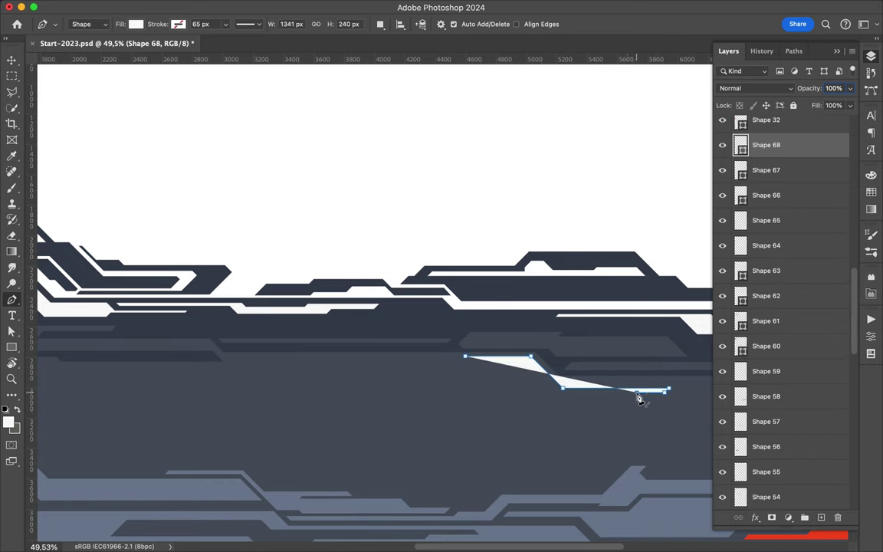
{"action": "left_click", "coordinate": [627, 404]}
{"action": "left_click", "coordinate": [554, 403]}
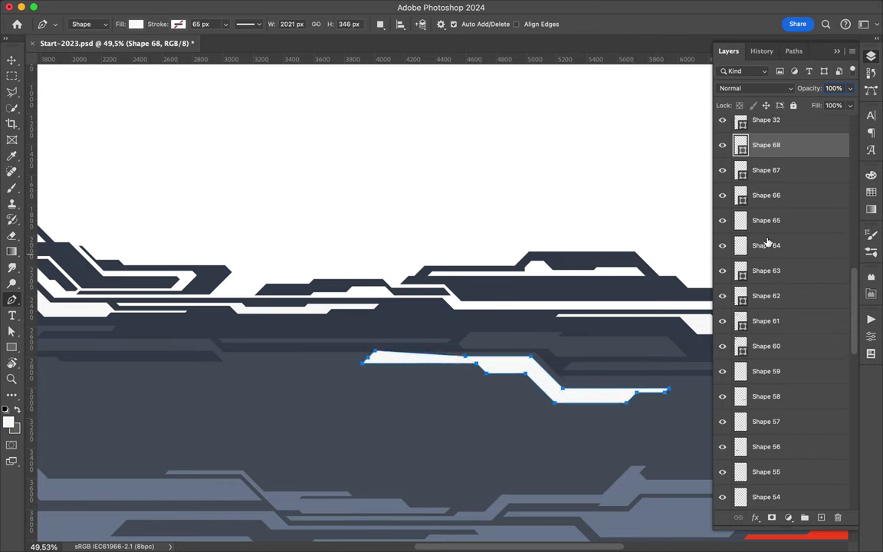
{"action": "left_click", "coordinate": [363, 358]}
{"action": "left_click", "coordinate": [543, 358]}
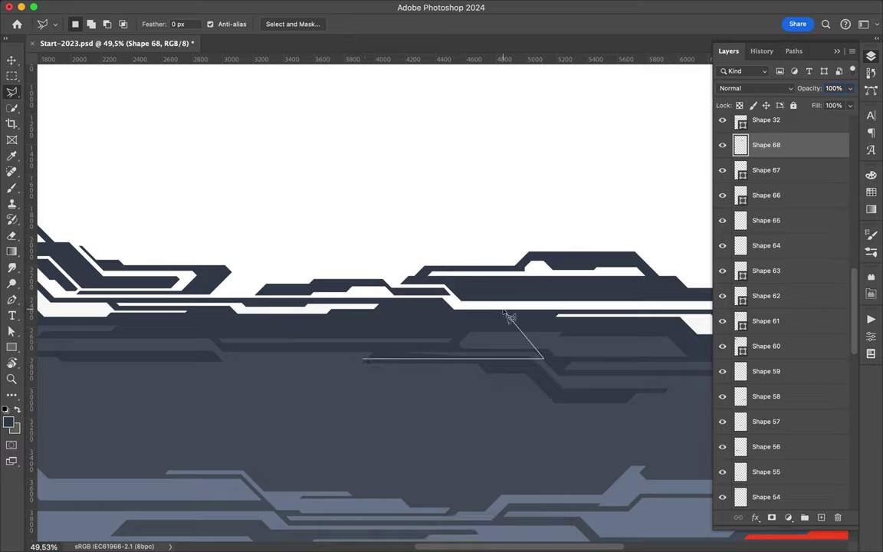
{"action": "key", "text": "Escape"}
{"action": "scroll", "coordinate": [461, 318], "scroll_direction": "down", "scroll_amount": 5}
Step: Draw a stepped accent strip across the upper slate band
{"action": "key", "text": "v"}
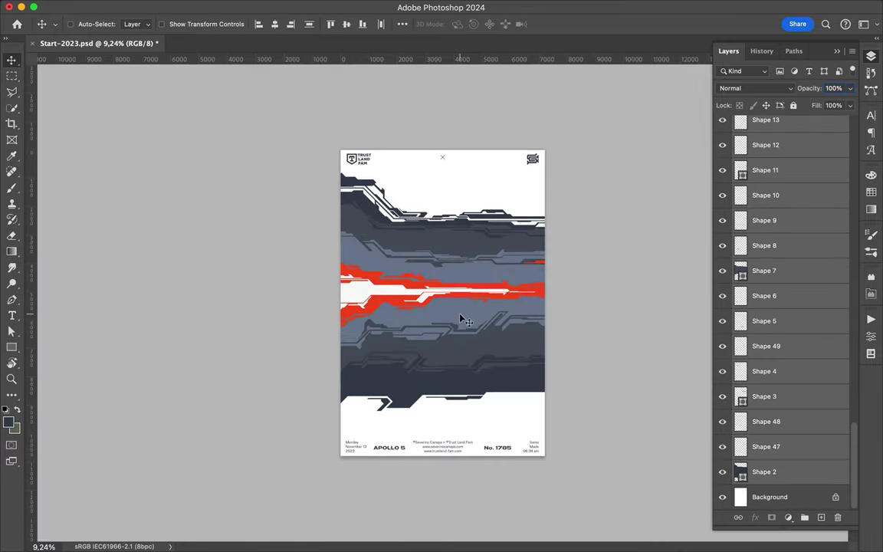
{"action": "key", "text": "ctrl+z"}
{"action": "scroll", "coordinate": [489, 270], "scroll_direction": "up", "scroll_amount": 3}
{"action": "scroll", "coordinate": [452, 278], "scroll_direction": "up", "scroll_amount": 5}
{"action": "key", "text": "p"}
{"action": "left_click", "coordinate": [592, 125]}
{"action": "left_click", "coordinate": [368, 137]}
{"action": "left_click", "coordinate": [435, 150]}
{"action": "left_click", "coordinate": [539, 162]}
{"action": "left_click", "coordinate": [666, 143]}
{"action": "left_click", "coordinate": [696, 125]}
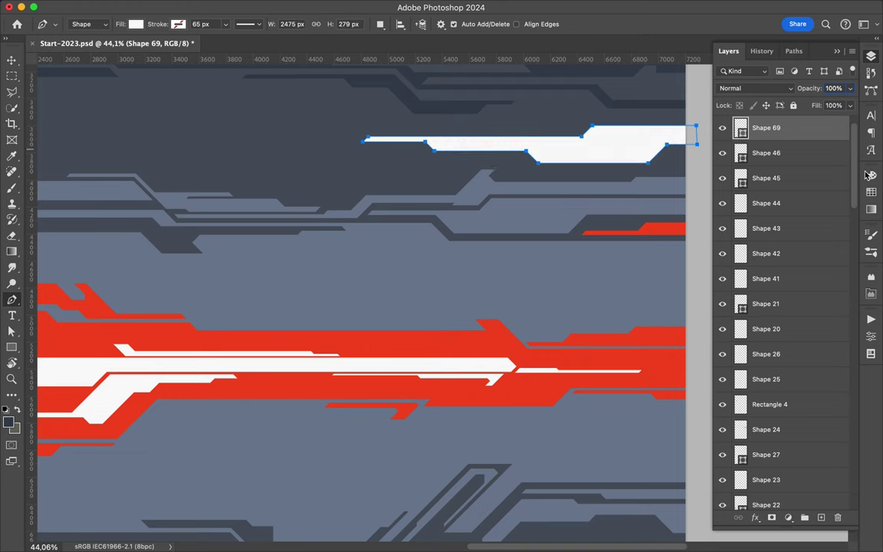
Step: Pick dark navy from Swatches and draw a navy piece below the red stripe
{"action": "left_click", "coordinate": [871, 175]}
{"action": "left_click", "coordinate": [747, 206]}
{"action": "scroll", "coordinate": [498, 230], "scroll_direction": "down", "scroll_amount": 2}
{"action": "scroll", "coordinate": [564, 340], "scroll_direction": "down", "scroll_amount": 3}
{"action": "left_click", "coordinate": [628, 321]}
{"action": "left_click", "coordinate": [570, 320]}
{"action": "left_click", "coordinate": [293, 366]}
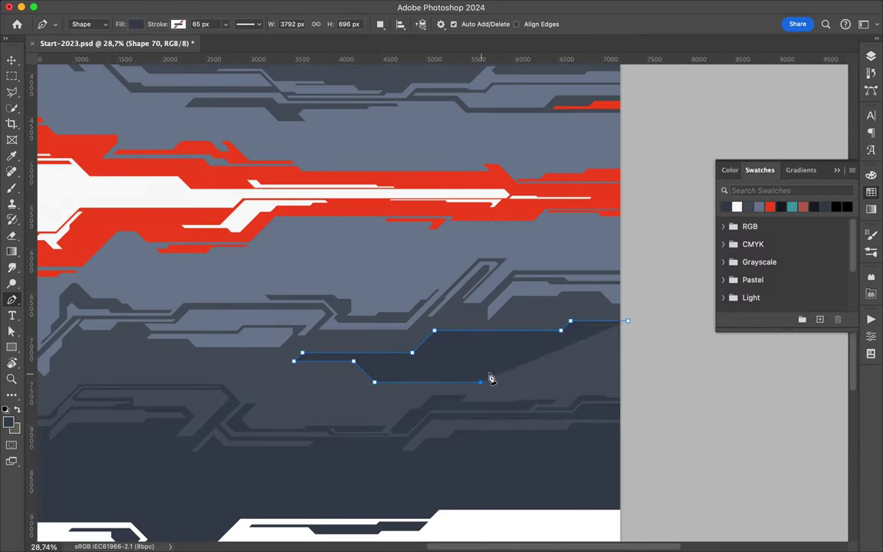
{"action": "left_click", "coordinate": [628, 321]}
{"action": "scroll", "coordinate": [628, 330], "scroll_direction": "down", "scroll_amount": 3}
{"action": "scroll", "coordinate": [475, 372], "scroll_direction": "up", "scroll_amount": 4}
Step: Draw a long notched navy sliver below the red stripe
{"action": "left_click", "coordinate": [499, 316]}
{"action": "left_click", "coordinate": [461, 356]}
{"action": "left_click", "coordinate": [503, 363]}
{"action": "left_click", "coordinate": [517, 351]}
{"action": "left_click", "coordinate": [659, 351]}
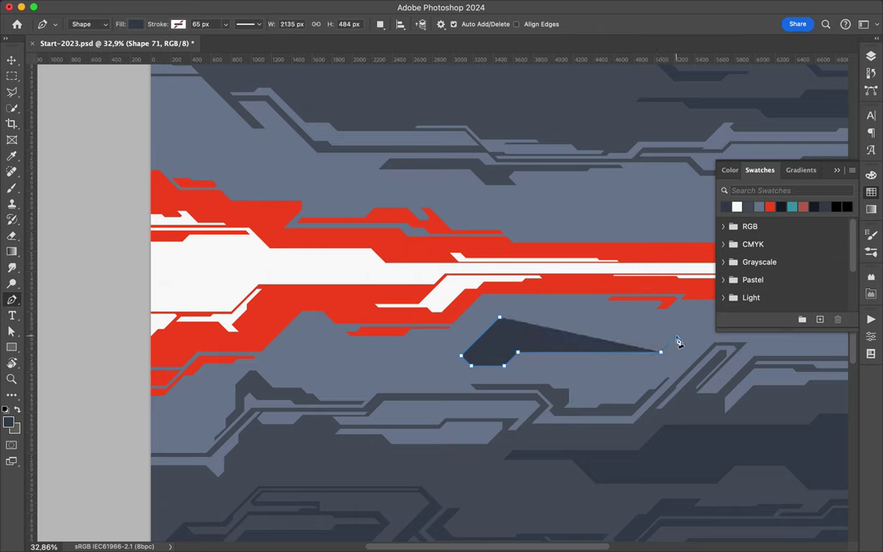
{"action": "left_click", "coordinate": [674, 335]}
{"action": "scroll", "coordinate": [532, 375], "scroll_direction": "right", "scroll_amount": 5}
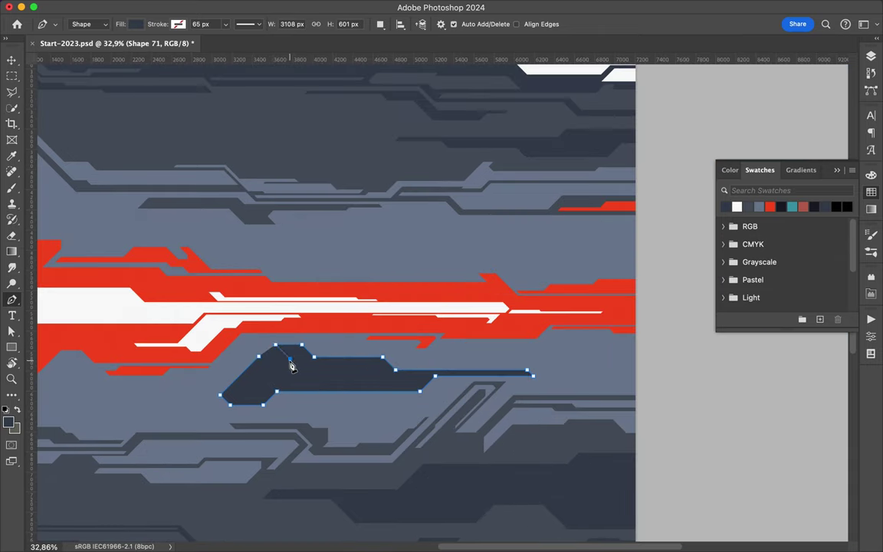
{"action": "key", "text": "Return"}
{"action": "left_click", "coordinate": [871, 56]}
Step: Make a freehand Lasso selection on the band
{"action": "key", "text": "l"}
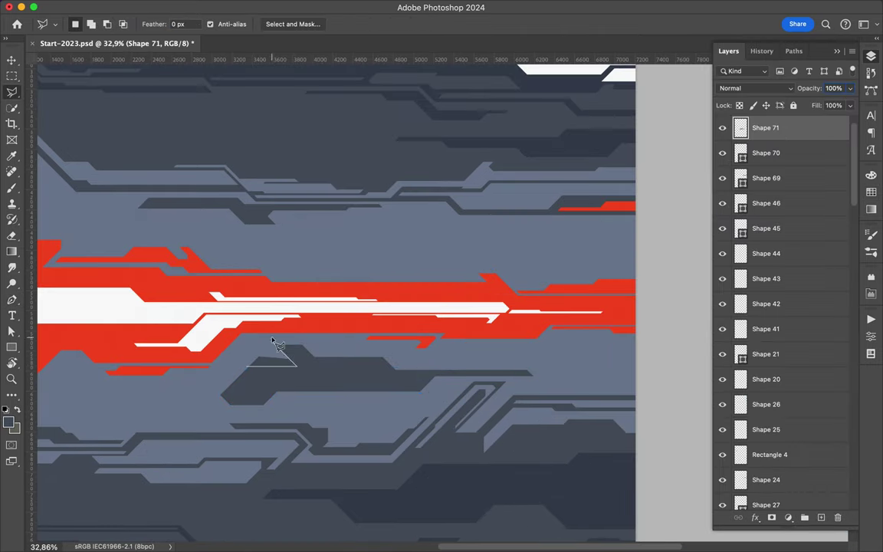
{"action": "left_click_drag", "start_coordinate": [279, 341], "coordinate": [253, 361]}
{"action": "scroll", "coordinate": [253, 361], "scroll_direction": "up", "scroll_amount": 2}
{"action": "scroll", "coordinate": [230, 337], "scroll_direction": "down", "scroll_amount": 3}
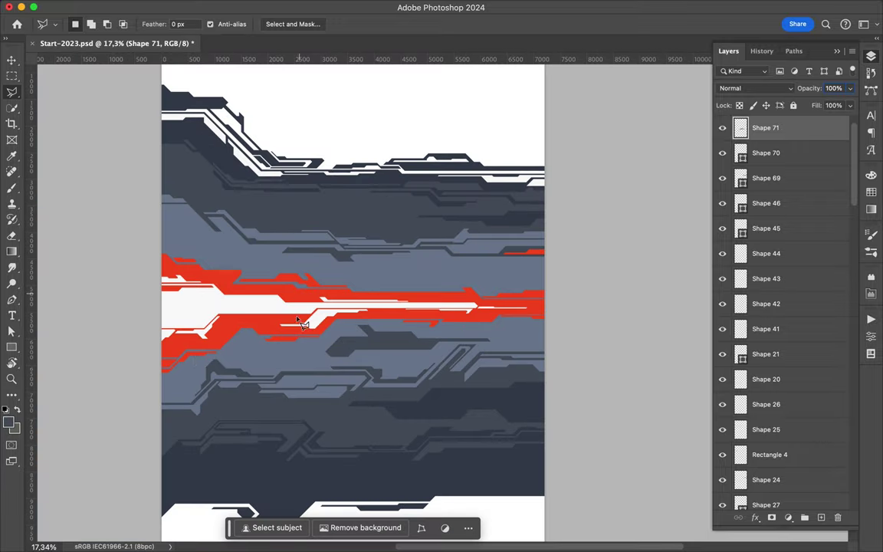
{"action": "scroll", "coordinate": [196, 331], "scroll_direction": "up", "scroll_amount": 2}
{"action": "key", "text": "v"}
{"action": "scroll", "coordinate": [198, 332], "scroll_direction": "up", "scroll_amount": 3}
Step: Draw a small dark angled accent piece on the left of the band
{"action": "key", "text": "p"}
{"action": "left_click", "coordinate": [117, 370]}
{"action": "left_click", "coordinate": [176, 368]}
{"action": "left_click", "coordinate": [218, 356]}
{"action": "left_click", "coordinate": [266, 356]}
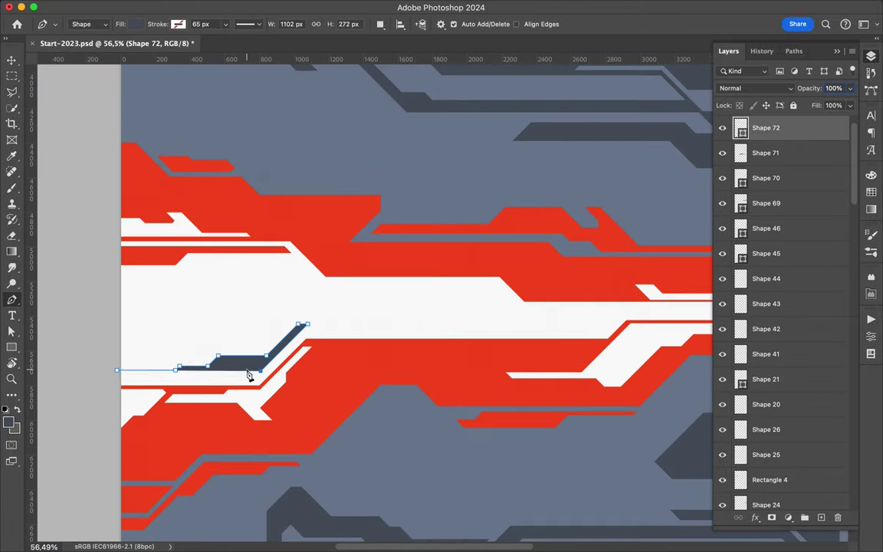
{"action": "key", "text": "Return"}
Step: Draw a thin red sliver across the white stripe and rasterize its layer
{"action": "key", "text": "v"}
{"action": "scroll", "coordinate": [463, 295], "scroll_direction": "down", "scroll_amount": 2}
{"action": "key", "text": "p"}
{"action": "left_click", "coordinate": [319, 331]}
{"action": "left_click", "coordinate": [393, 334]}
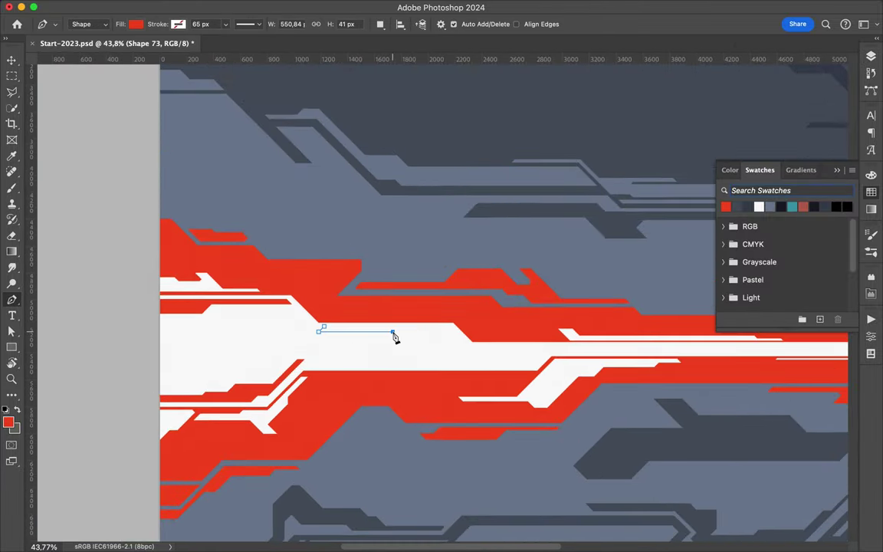
{"action": "left_click", "coordinate": [324, 331]}
{"action": "right_click", "coordinate": [767, 127]}
{"action": "left_click", "coordinate": [710, 368]}
{"action": "key", "text": "m"}
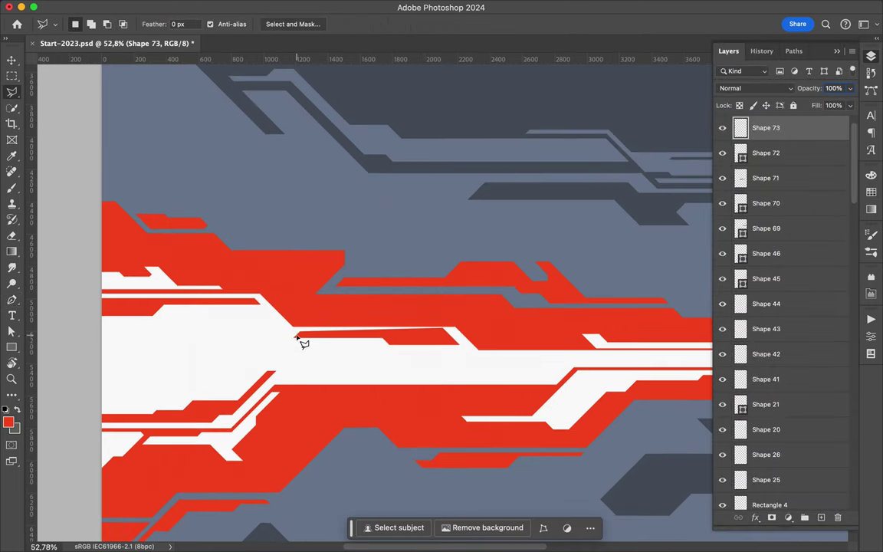
{"action": "scroll", "coordinate": [265, 311], "scroll_direction": "down", "scroll_amount": 2}
{"action": "scroll", "coordinate": [265, 312], "scroll_direction": "down", "scroll_amount": 2}
Step: Draw a red stepped edge piece above the bottom white area
{"action": "scroll", "coordinate": [266, 309], "scroll_direction": "up", "scroll_amount": 3}
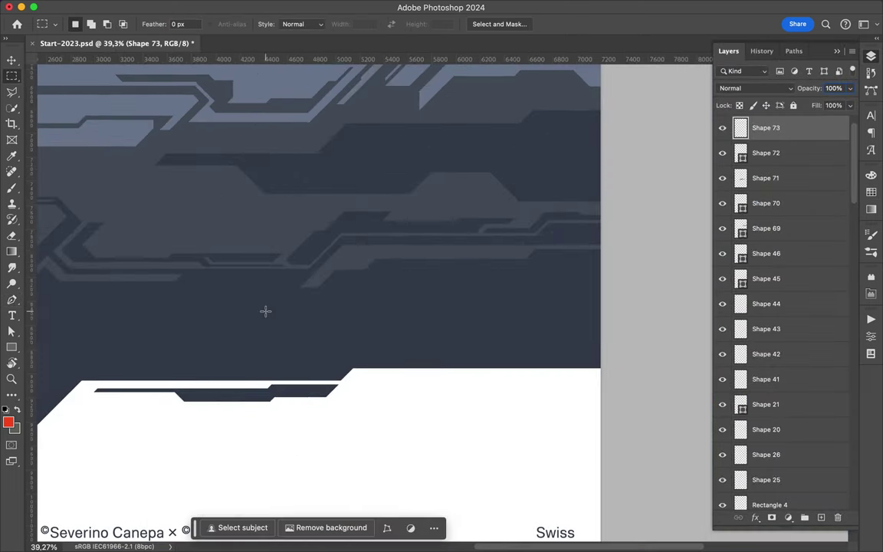
{"action": "key", "text": "p"}
{"action": "left_click", "coordinate": [611, 360]}
{"action": "left_click", "coordinate": [407, 347]}
{"action": "left_click", "coordinate": [467, 347]}
{"action": "left_click", "coordinate": [486, 327]}
{"action": "left_click", "coordinate": [541, 327]}
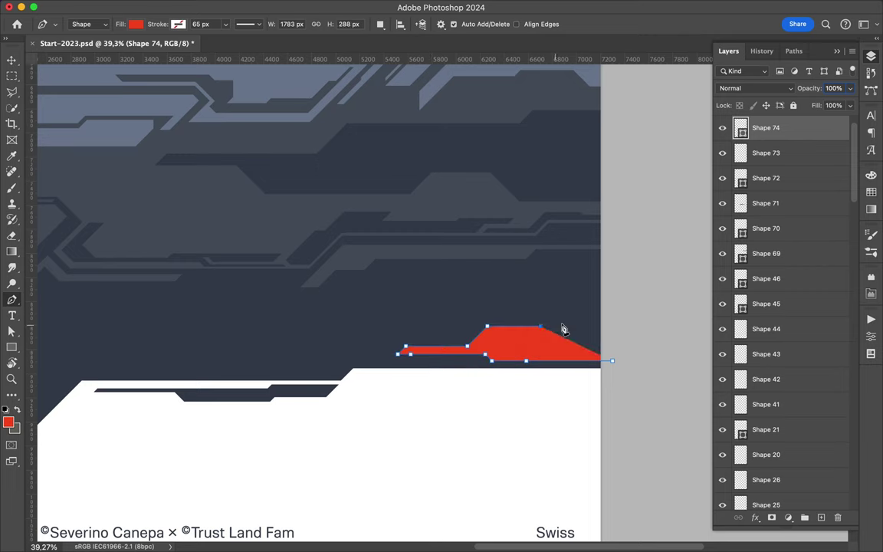
Step: Draw and close a large white stepped shape rising from the lower left
{"action": "scroll", "coordinate": [150, 413], "scroll_direction": "up", "scroll_amount": 3}
{"action": "left_click", "coordinate": [134, 458]}
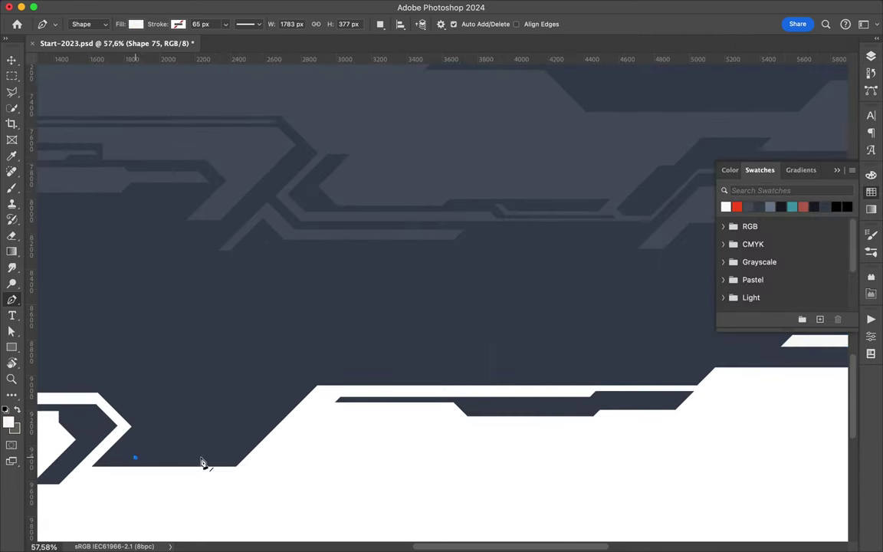
{"action": "left_click", "coordinate": [314, 377]}
{"action": "left_click", "coordinate": [561, 374]}
{"action": "left_click", "coordinate": [392, 358]}
{"action": "left_click", "coordinate": [307, 358]}
{"action": "left_click", "coordinate": [284, 335]}
{"action": "left_click", "coordinate": [296, 364]}
{"action": "left_click", "coordinate": [268, 394]}
{"action": "left_click", "coordinate": [268, 412]}
{"action": "left_click", "coordinate": [246, 435]}
{"action": "left_click", "coordinate": [210, 435]}
{"action": "left_click", "coordinate": [202, 442]}
{"action": "left_click", "coordinate": [126, 454]}
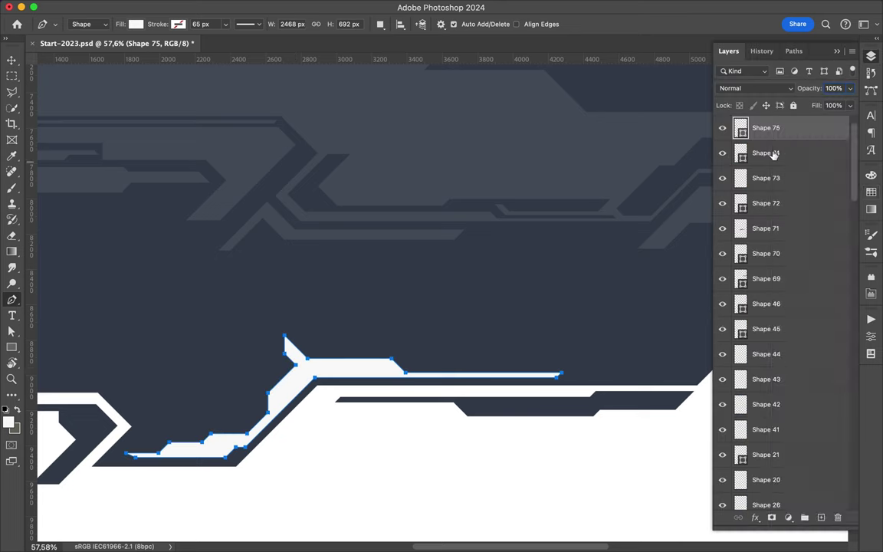
Step: Draw and close a thin white sliver along the bottom
{"action": "key", "text": "l"}
{"action": "key", "text": "super+0"}
{"action": "scroll", "coordinate": [322, 394], "scroll_direction": "up", "scroll_amount": 5}
{"action": "key", "text": "p"}
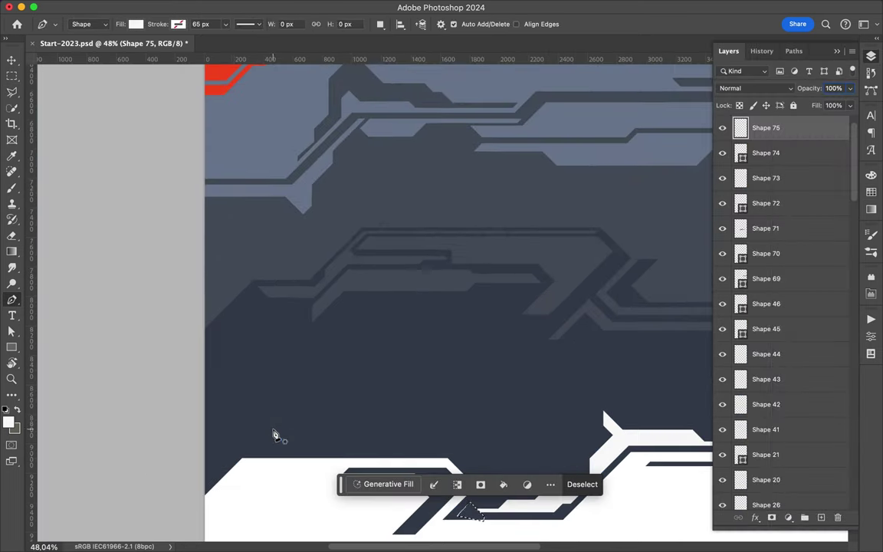
{"action": "left_click", "coordinate": [244, 442]}
{"action": "left_click", "coordinate": [328, 438]}
{"action": "left_click", "coordinate": [439, 435]}
{"action": "left_click", "coordinate": [458, 453]}
{"action": "left_click", "coordinate": [244, 441]}
Step: Start another thin white piece angling upward near the bottom
{"action": "key", "text": "l"}
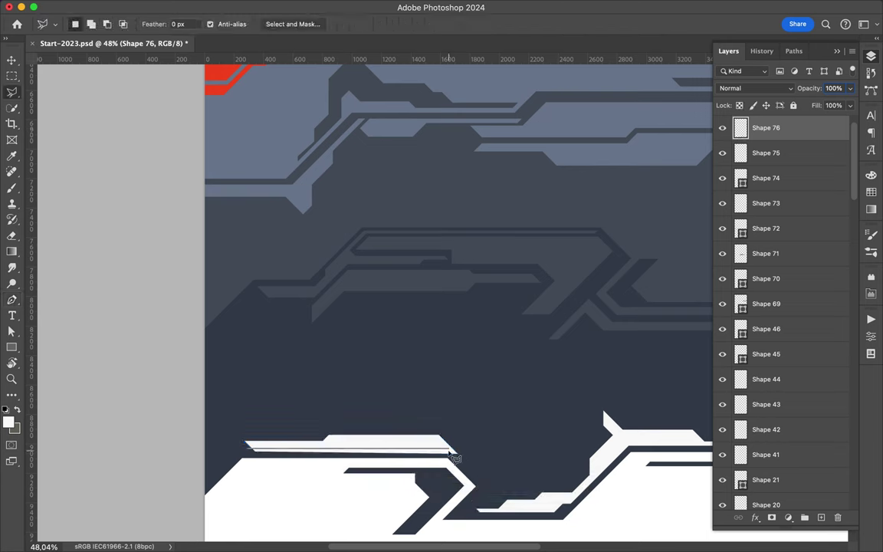
{"action": "scroll", "coordinate": [237, 460], "scroll_direction": "down", "scroll_amount": 4}
{"action": "key", "text": "p"}
{"action": "left_click", "coordinate": [228, 423]}
{"action": "left_click", "coordinate": [254, 399]}
{"action": "left_click", "coordinate": [283, 398]}
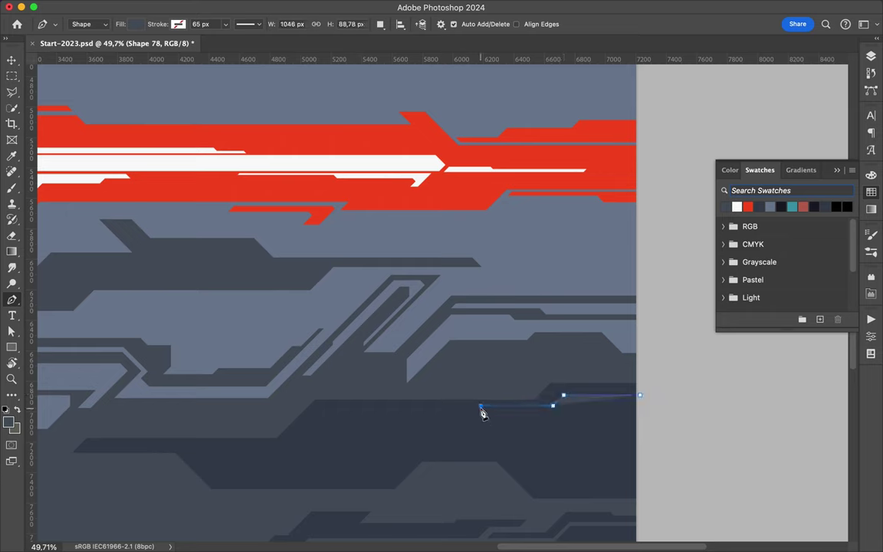
Step: Draw a dark angled piece in the lower slate area reaching the page edge
{"action": "left_click", "coordinate": [480, 406]}
{"action": "left_click", "coordinate": [475, 411]}
{"action": "left_click", "coordinate": [538, 412]}
{"action": "left_click", "coordinate": [559, 431]}
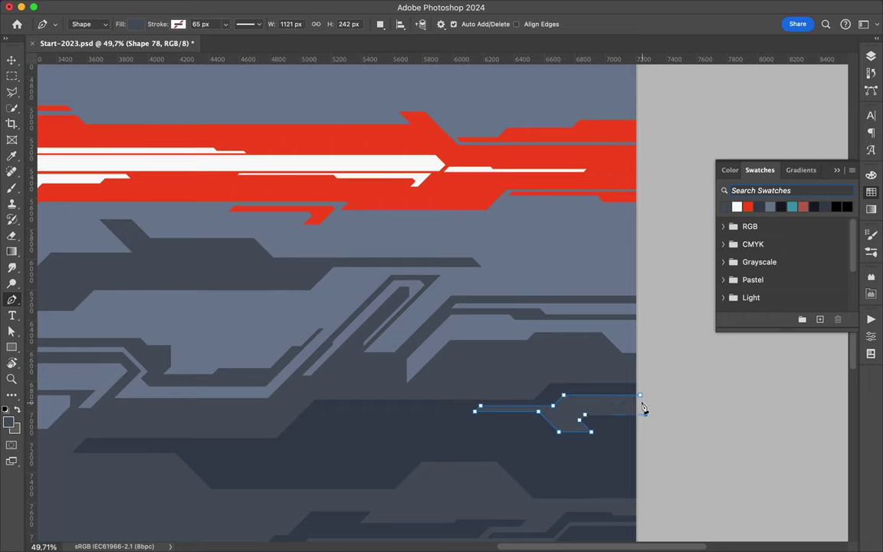
{"action": "left_click", "coordinate": [528, 447]}
{"action": "left_click", "coordinate": [406, 446]}
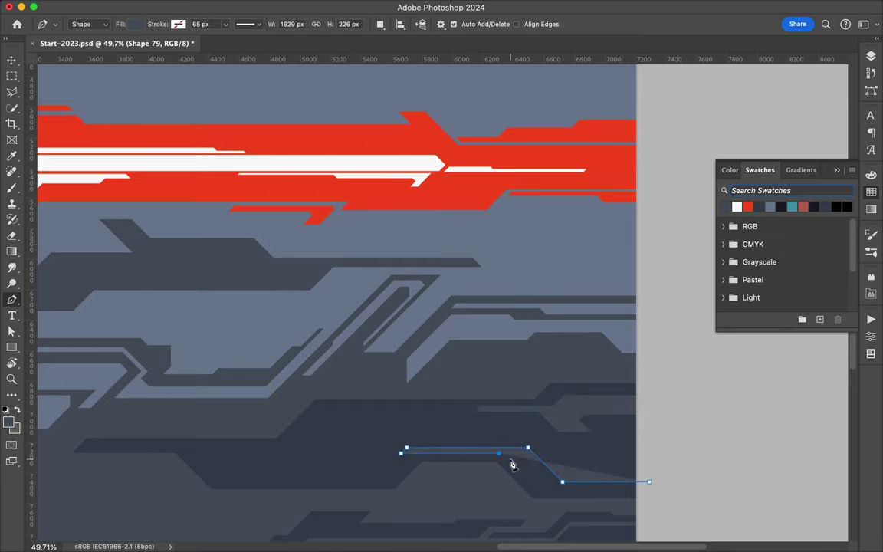
{"action": "scroll", "coordinate": [570, 426], "scroll_direction": "up", "scroll_amount": 3}
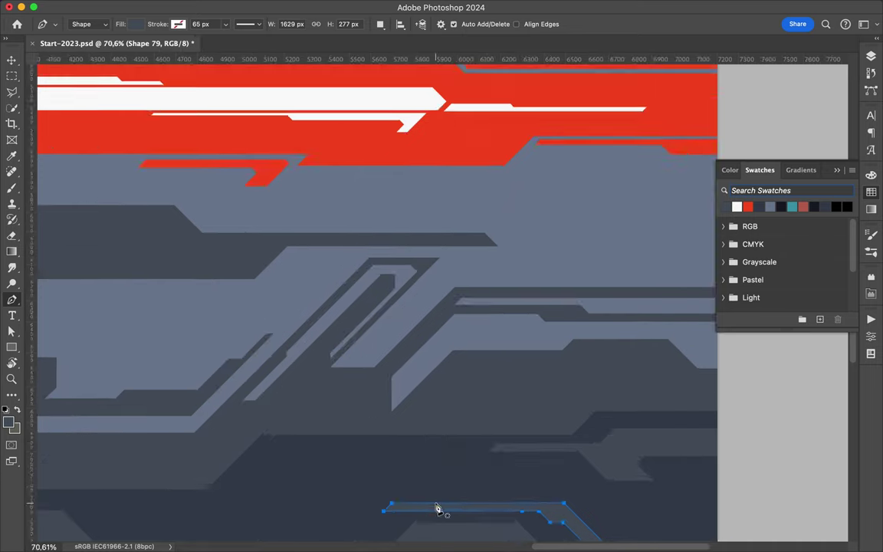
{"action": "left_click", "coordinate": [482, 506]}
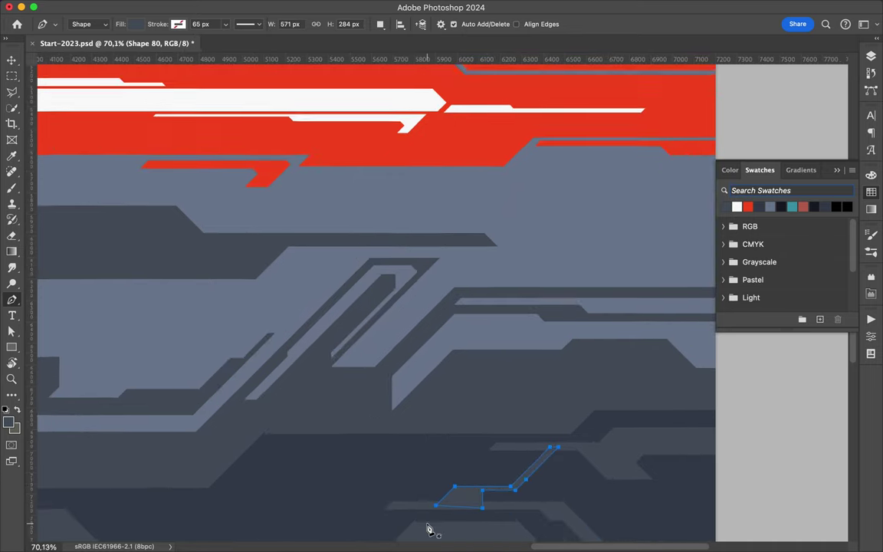
{"action": "scroll", "coordinate": [617, 424], "scroll_direction": "down", "scroll_amount": 3}
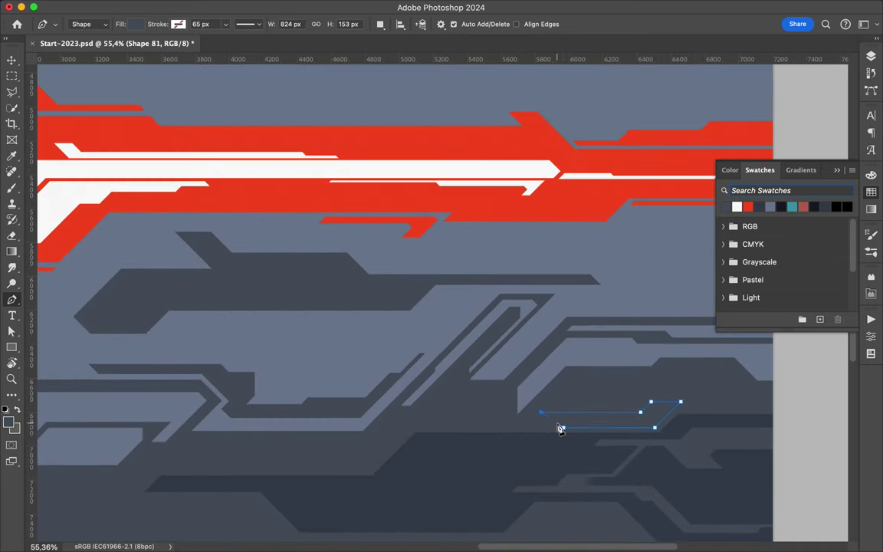
Step: Open the layer options menu, then dismiss it without changes
{"action": "left_click", "coordinate": [870, 55]}
{"action": "right_click", "coordinate": [740, 128]}
{"action": "key", "text": "Escape"}
{"action": "key", "text": "l"}
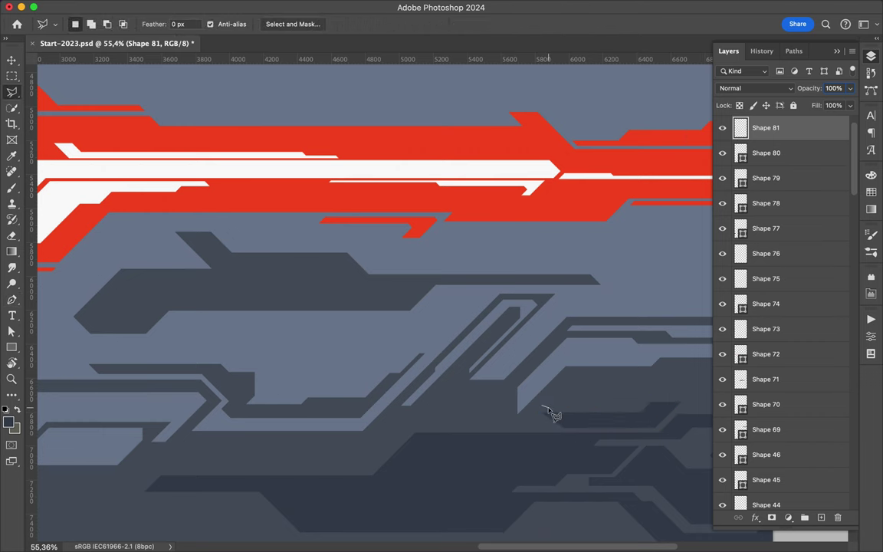
{"action": "scroll", "coordinate": [521, 412], "scroll_direction": "right", "scroll_amount": 5}
{"action": "scroll", "coordinate": [521, 411], "scroll_direction": "up", "scroll_amount": 10}
Step: Draw and close a large dark stepped polygon from the poster's left edge
{"action": "key", "text": "p"}
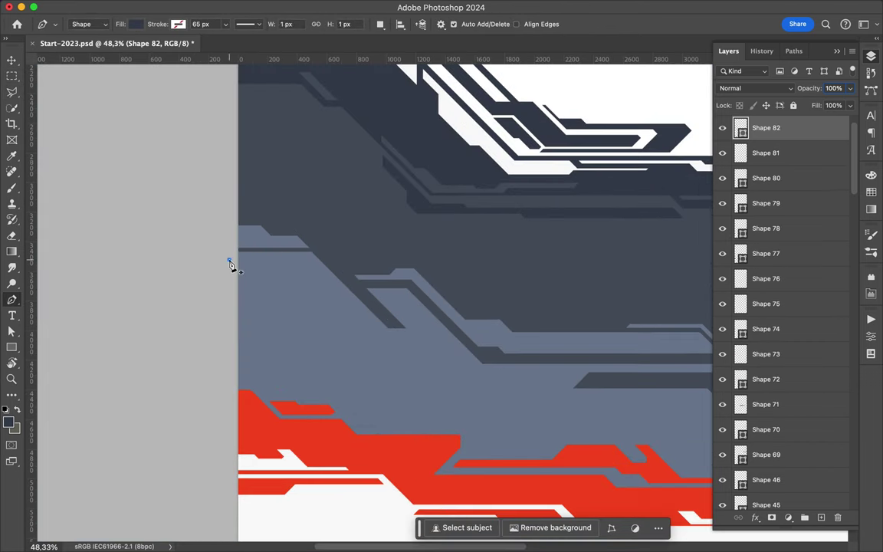
{"action": "left_click", "coordinate": [229, 260]}
{"action": "left_click", "coordinate": [309, 260]}
{"action": "left_click", "coordinate": [332, 284]}
{"action": "left_click", "coordinate": [378, 343]}
{"action": "left_click", "coordinate": [480, 376]}
{"action": "left_click", "coordinate": [410, 366]}
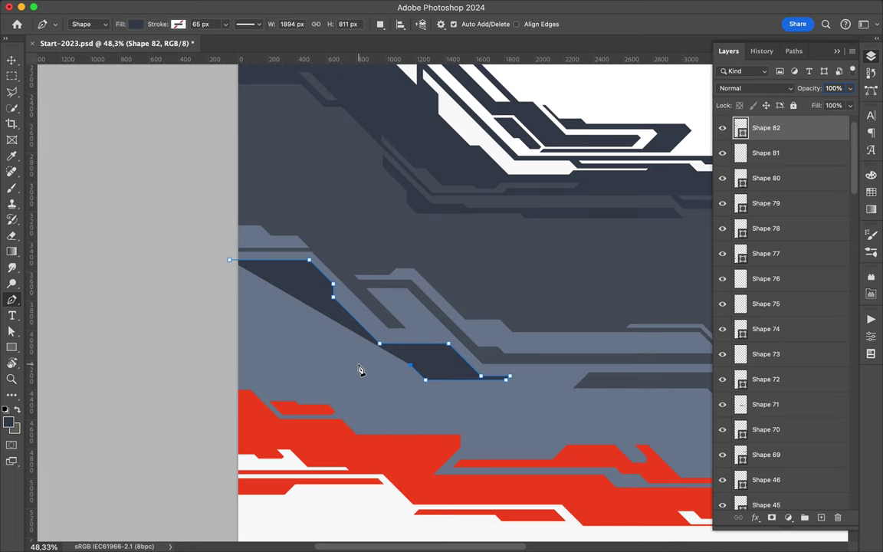
{"action": "left_click", "coordinate": [304, 382]}
{"action": "left_click", "coordinate": [350, 336]}
{"action": "left_click", "coordinate": [322, 307]}
{"action": "left_click", "coordinate": [322, 291]}
{"action": "left_click", "coordinate": [230, 261]}
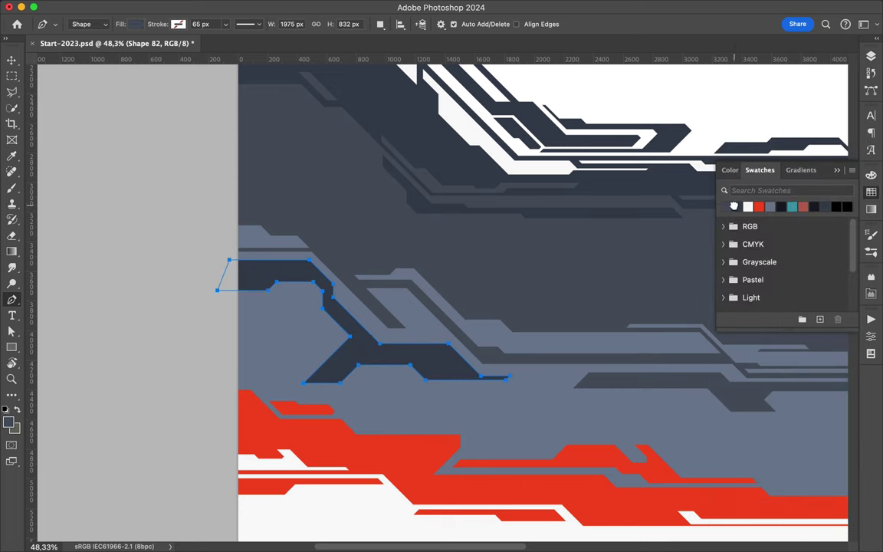
Step: Reshape the dark polygon by dragging one edge with Direct Selection
{"action": "key", "text": "a"}
{"action": "scroll", "coordinate": [459, 306], "scroll_direction": "down", "scroll_amount": 3}
{"action": "left_click_drag", "start_coordinate": [498, 359], "coordinate": [537, 360]}
{"action": "scroll", "coordinate": [278, 378], "scroll_direction": "right", "scroll_amount": 10}
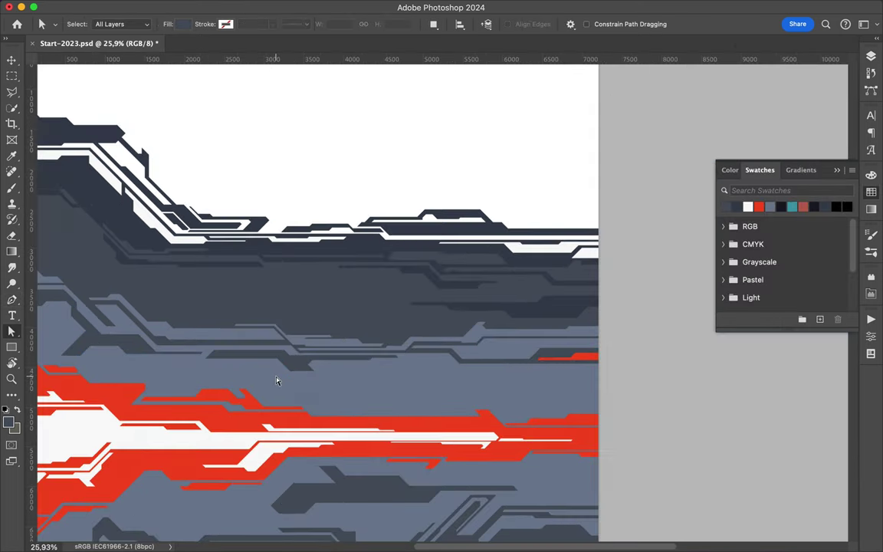
{"action": "scroll", "coordinate": [513, 384], "scroll_direction": "up", "scroll_amount": 3}
Step: Draw a thin dark line bending at the right page edge
{"action": "key", "text": "p"}
{"action": "left_click", "coordinate": [318, 387]}
{"action": "left_click", "coordinate": [574, 380]}
{"action": "left_click", "coordinate": [510, 380]}
{"action": "scroll", "coordinate": [574, 387], "scroll_direction": "down", "scroll_amount": 3}
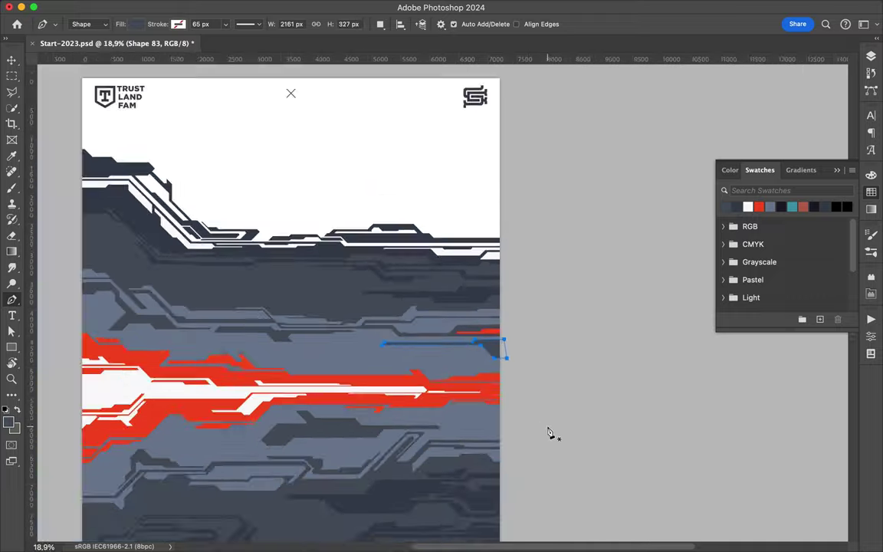
{"action": "scroll", "coordinate": [552, 432], "scroll_direction": "up", "scroll_amount": 4}
{"action": "key", "text": "Return"}
Step: Add a small dark piece low on the right side
{"action": "left_click", "coordinate": [611, 433]}
{"action": "left_click", "coordinate": [447, 469]}
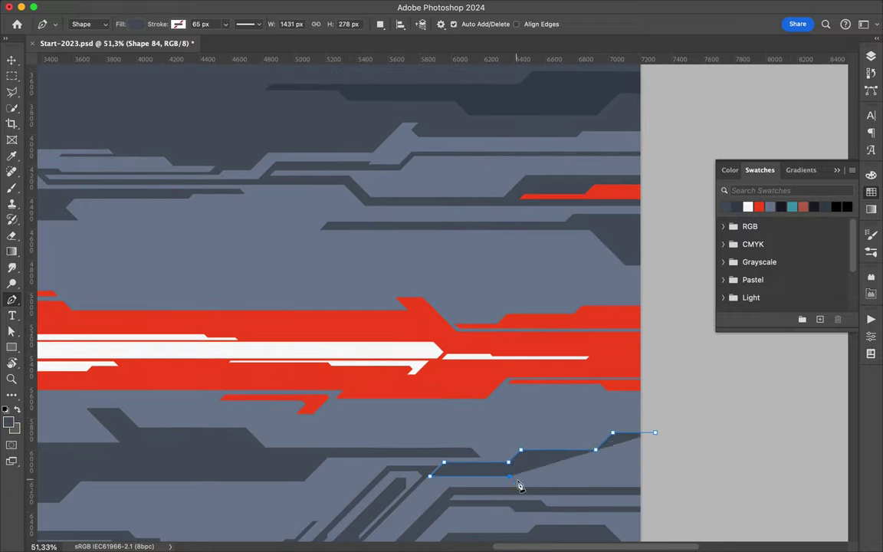
{"action": "key", "text": "Return"}
{"action": "key", "text": "v"}
{"action": "scroll", "coordinate": [592, 477], "scroll_direction": "down", "scroll_amount": 3}
{"action": "scroll", "coordinate": [594, 477], "scroll_direction": "up", "scroll_amount": 3}
Step: Create a new layer and start a dark piece running into the slate area
{"action": "key", "text": "p"}
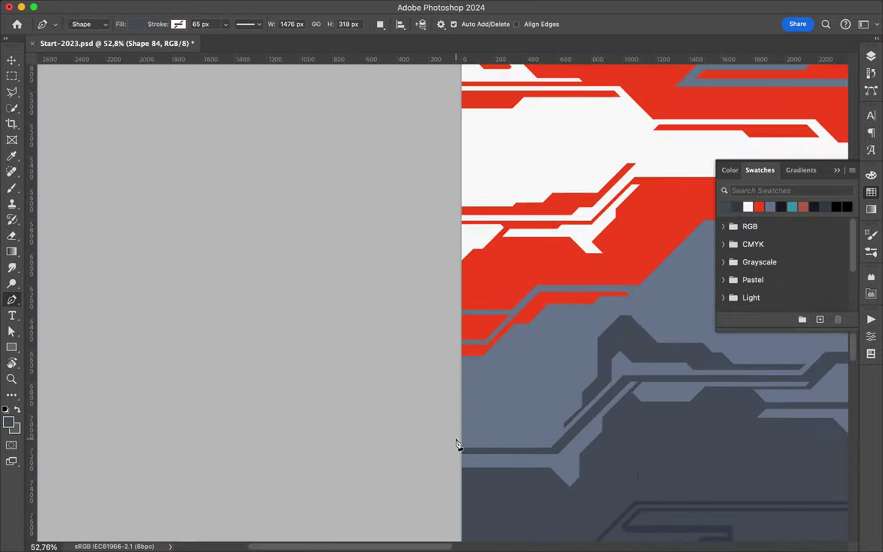
{"action": "key", "text": "F7"}
{"action": "key", "text": "ctrl+shift+alt+n"}
{"action": "left_click", "coordinate": [455, 442]}
{"action": "left_click", "coordinate": [528, 441]}
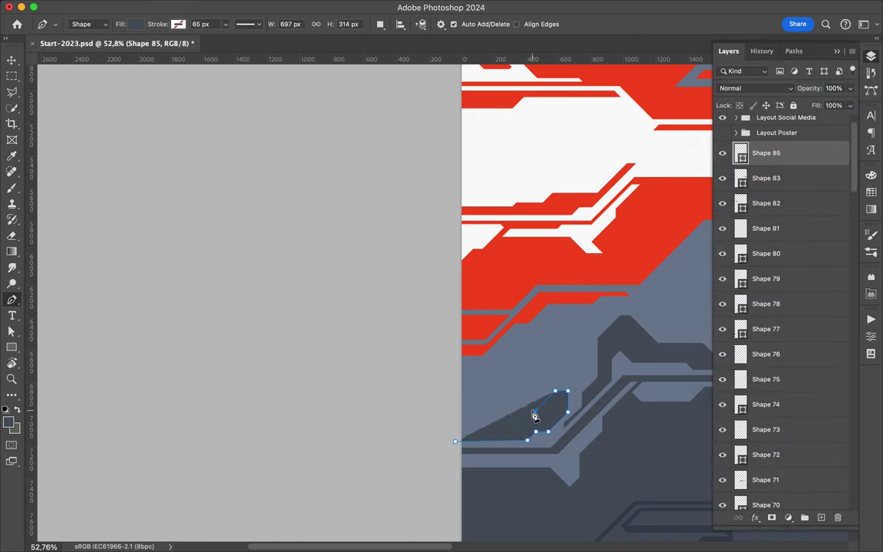